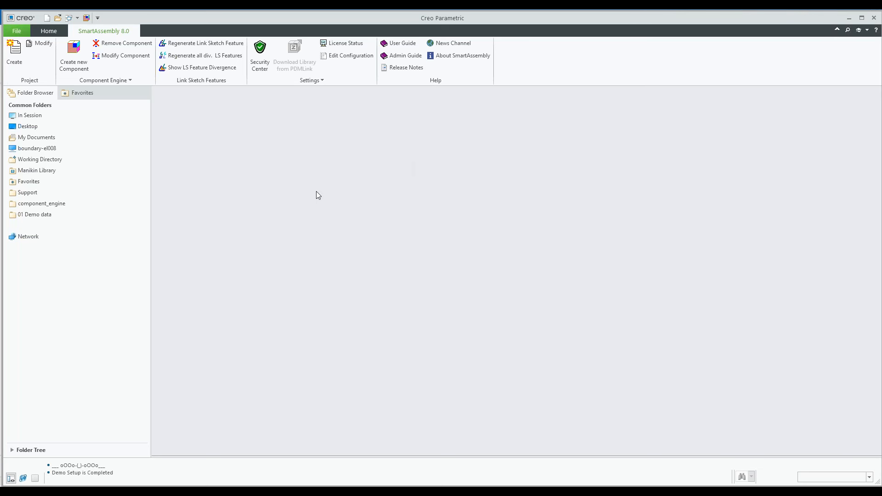
Start a new case from the SmartAssembly 01-Cases library and set its project number to 159
left_click(74, 50)
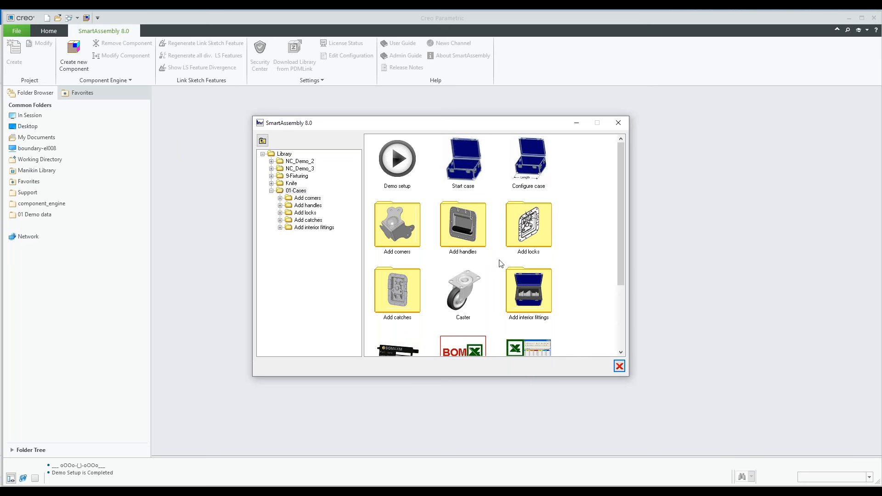
scroll(523, 247, "down", 2)
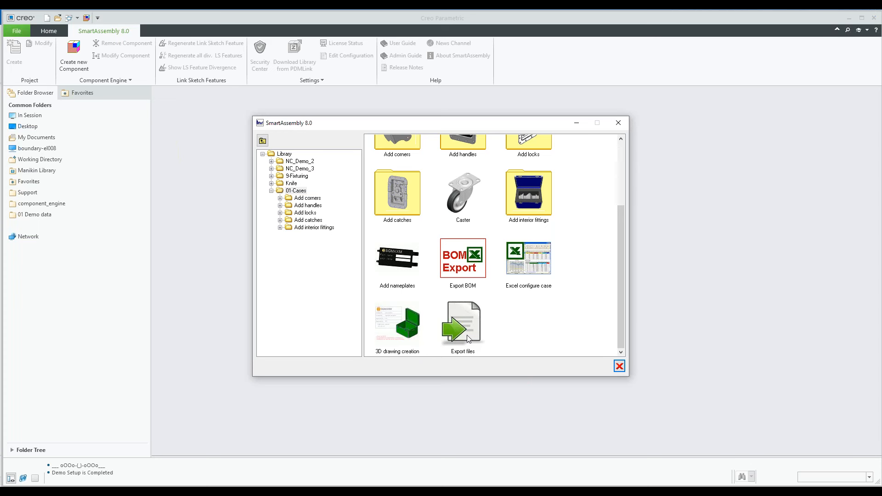
scroll(469, 319, "up", 2)
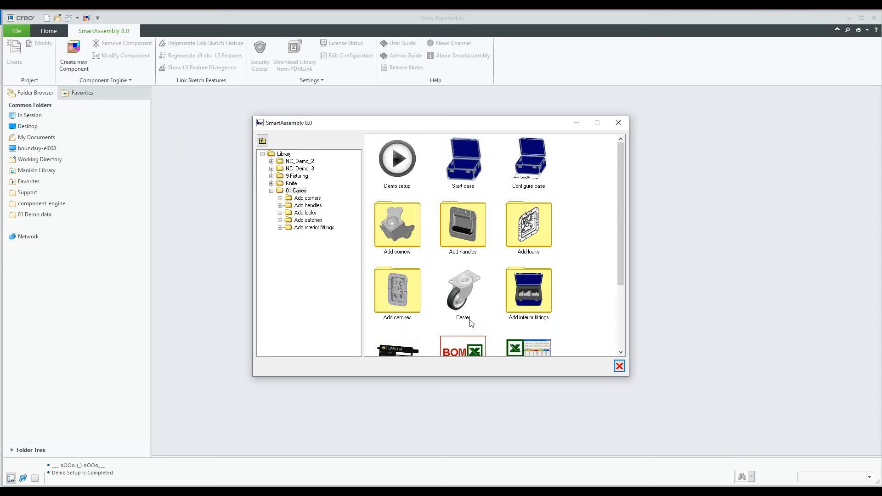
left_click(462, 170)
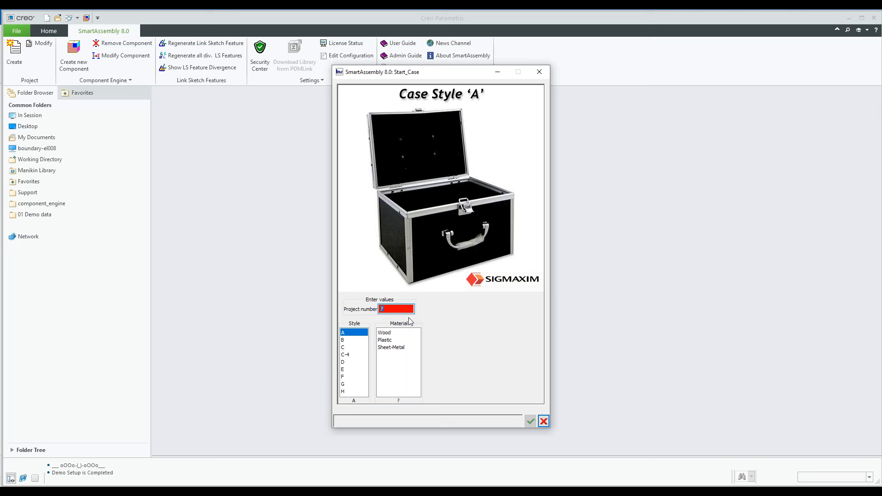
left_click(394, 309)
type("159")
key("Return")
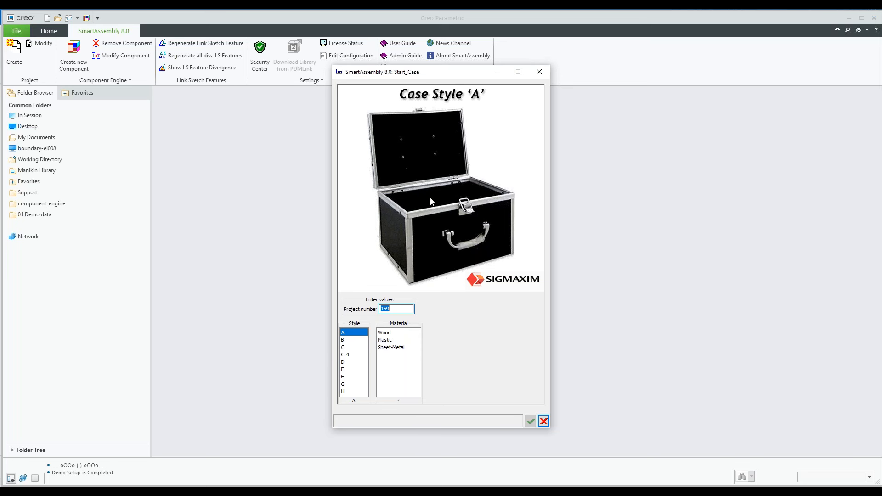
Preview the available case styles from A to H and compare the material options offered for styles A and B
left_click(348, 340)
left_click(346, 347)
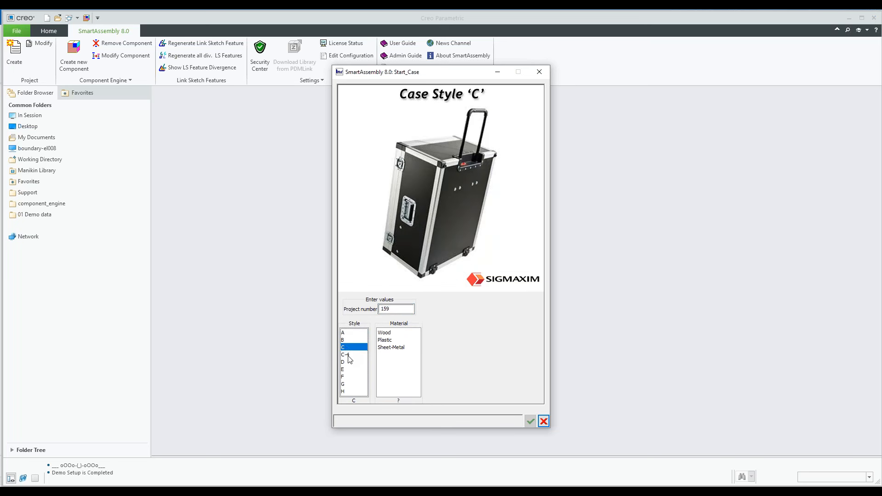
left_click(348, 356)
left_click(349, 363)
left_click(349, 369)
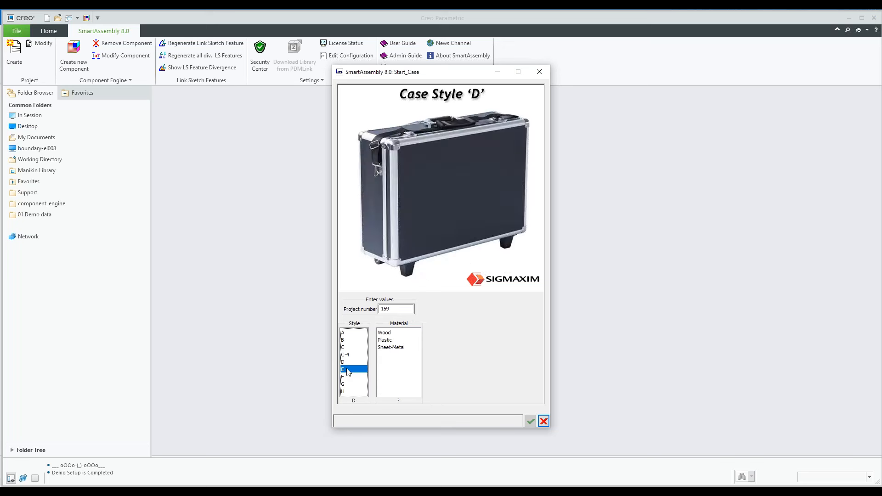
left_click(348, 378)
left_click(348, 385)
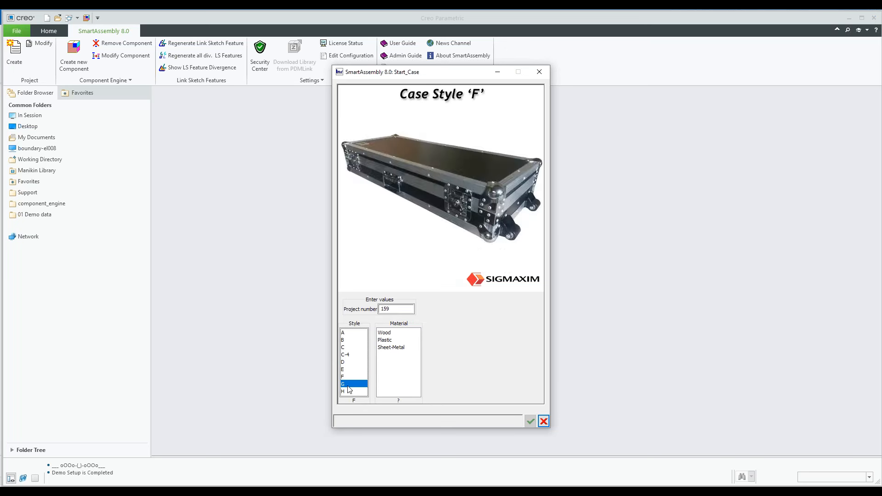
left_click(349, 391)
left_click(350, 333)
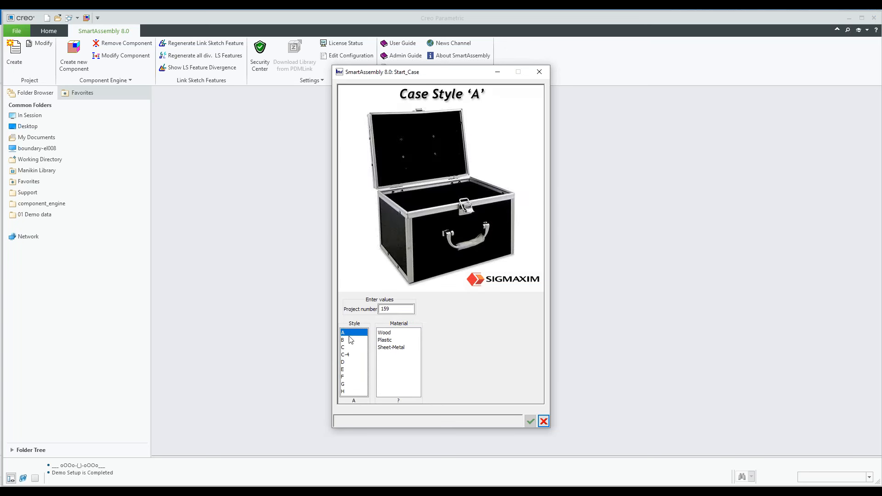
left_click(351, 347)
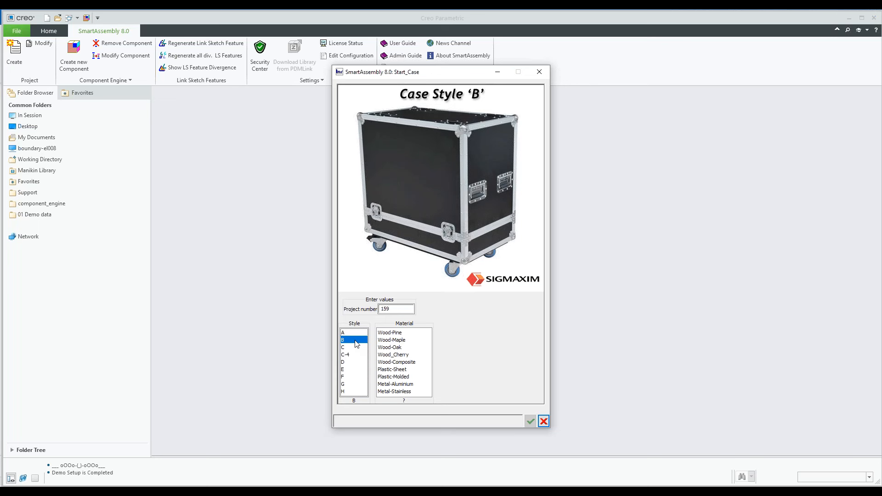
left_click(354, 333)
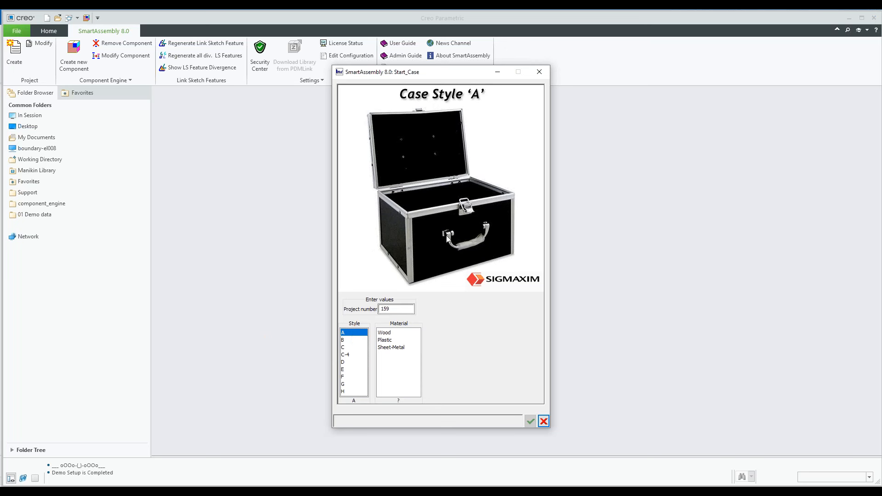
Choose case style B with the Wood-Pine material and create the case
left_click(352, 341)
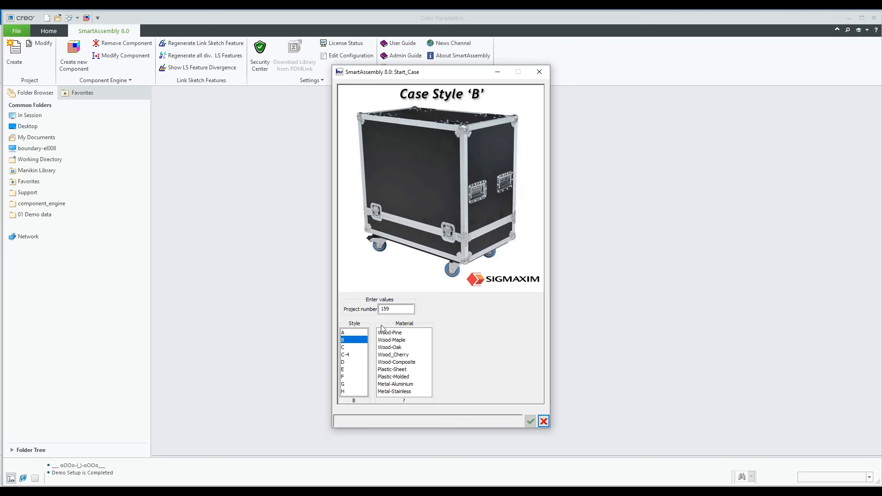
left_click(389, 340)
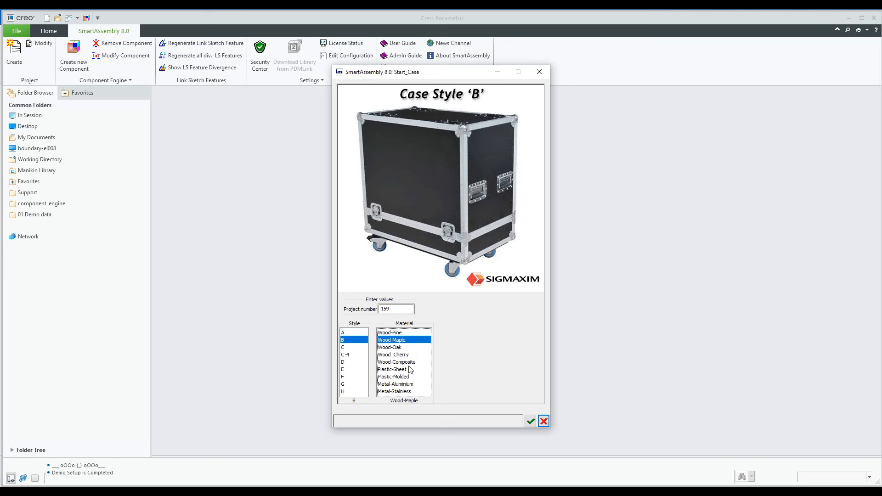
left_click(408, 391)
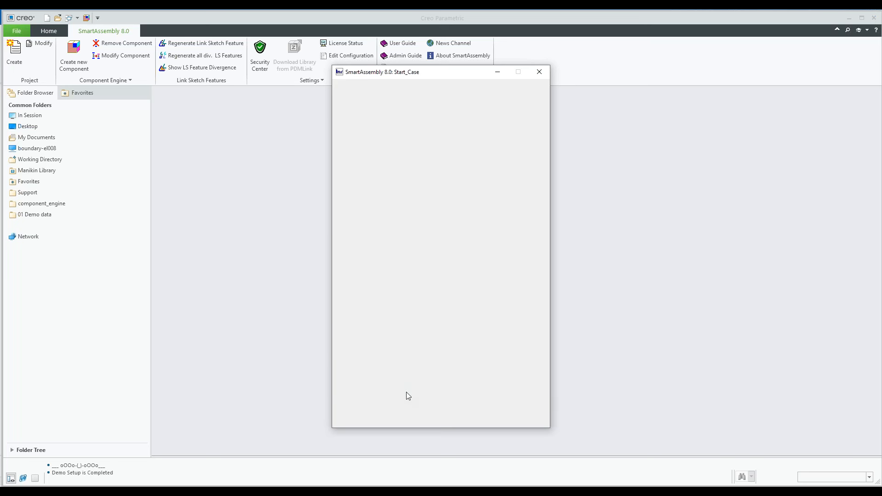
left_click(402, 370)
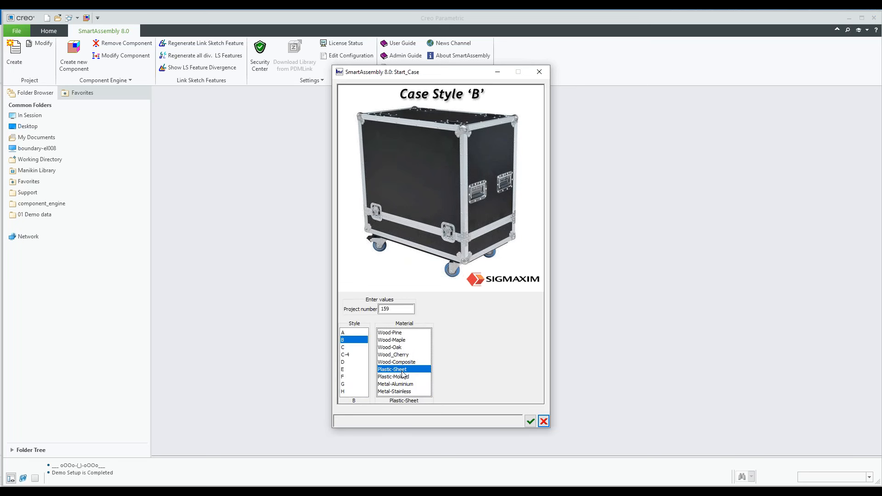
left_click(393, 333)
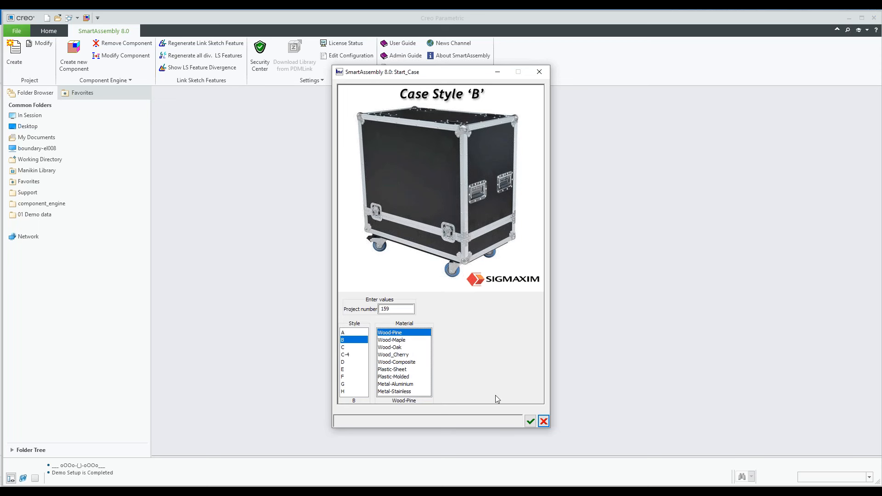
left_click(530, 422)
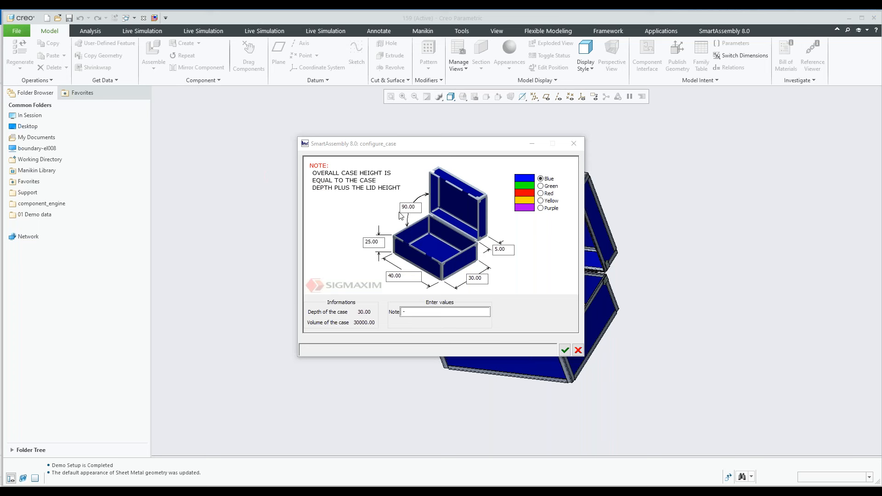
Try to set the case's front length to 45 in the case configuration
double_click(397, 276)
type("45")
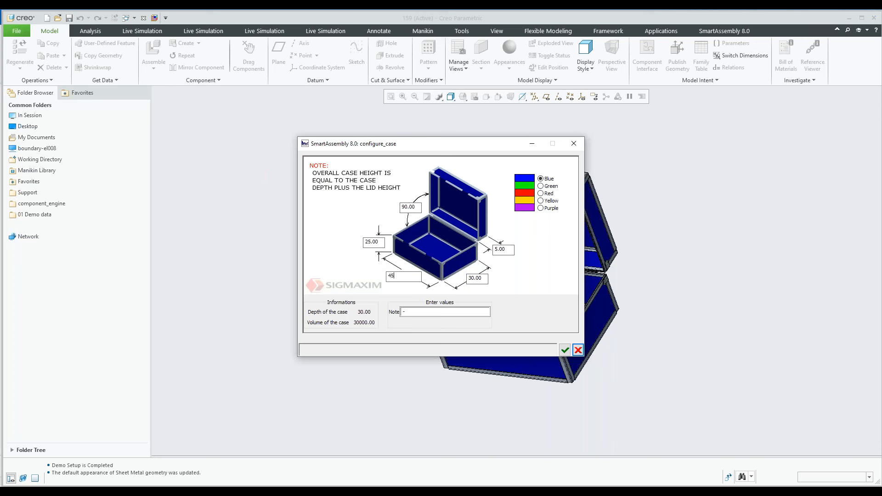
key("Return")
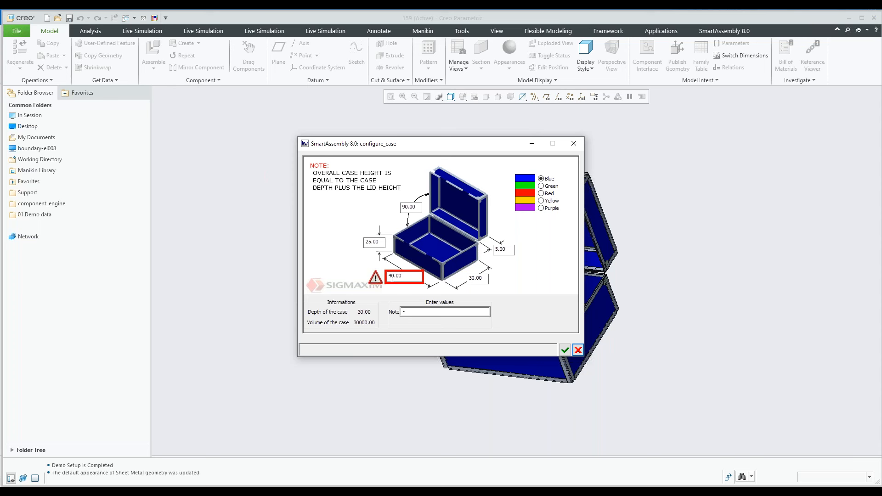
mouse_move(403, 276)
Set the height of the case's lower body to 30
left_click_drag(382, 242, 363, 242)
type("30")
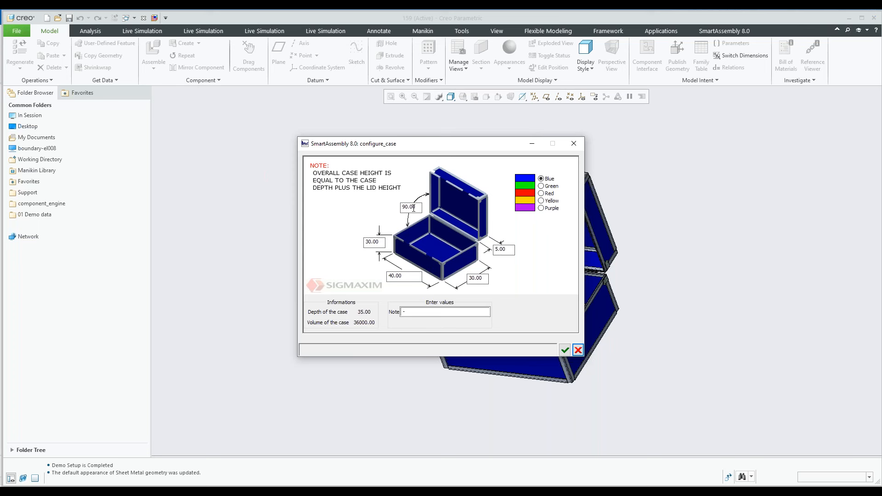
left_click(366, 242)
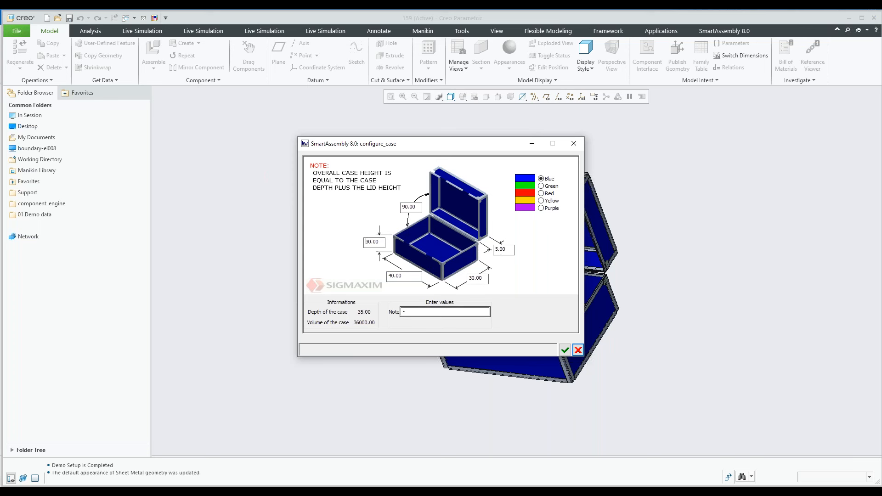
Preview the green, red, yellow and purple case colors, choose Blue, and apply the case configuration
left_click(542, 187)
left_click(541, 193)
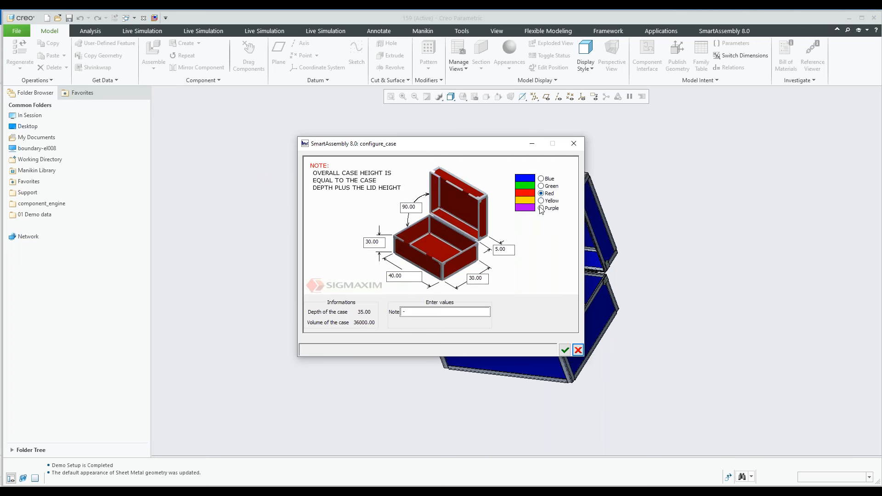
left_click(541, 200)
left_click(541, 208)
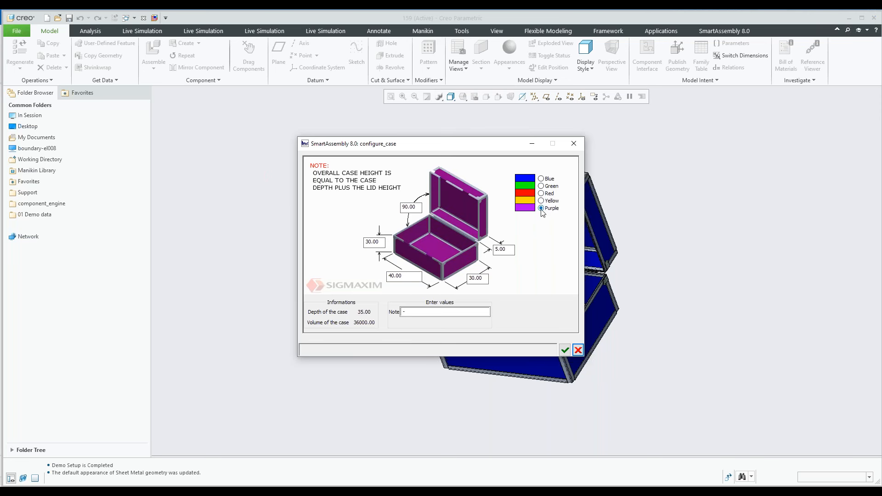
left_click(541, 179)
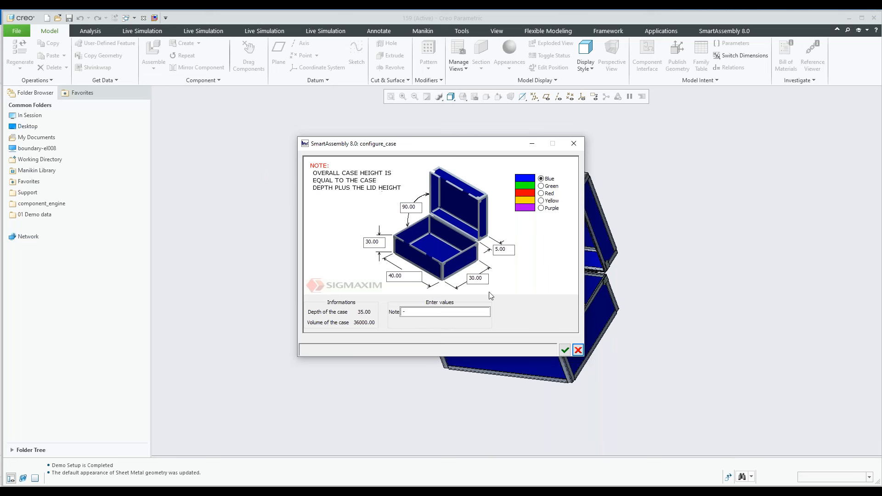
left_click(565, 350)
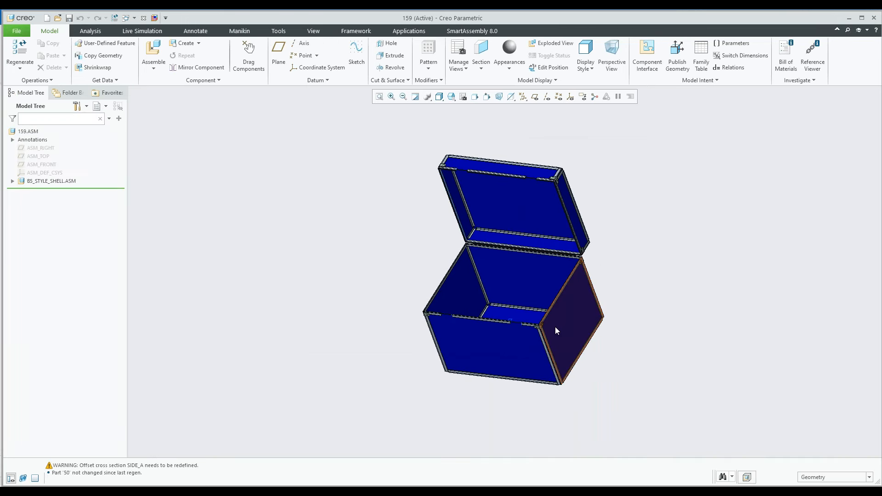
Examine the configured case model from different angles and up close, including its edge profiles and corners
middle_click_drag(565, 320, 491, 389)
scroll(466, 307, "up", 3)
scroll(467, 306, "up", 3)
scroll(467, 305, "down", 4)
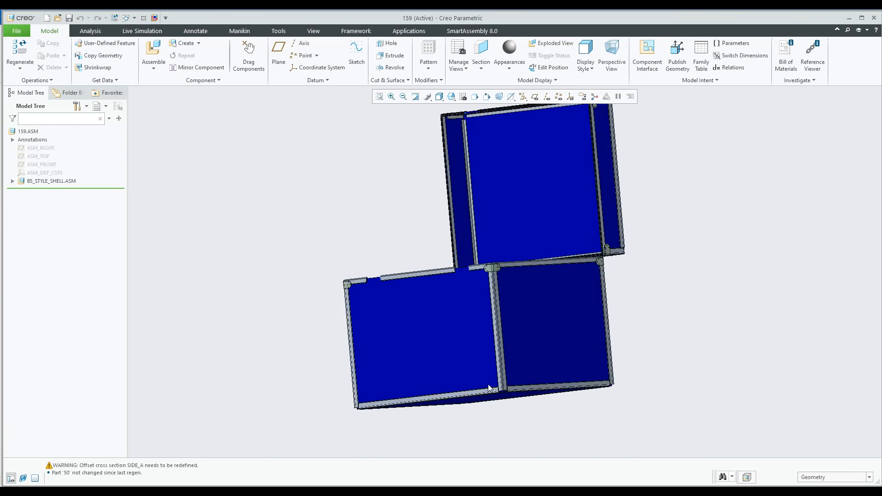
scroll(494, 391, "up", 5)
scroll(506, 391, "up", 2)
scroll(491, 374, "down", 5)
middle_click_drag(551, 345, 505, 301)
scroll(544, 290, "down", 4)
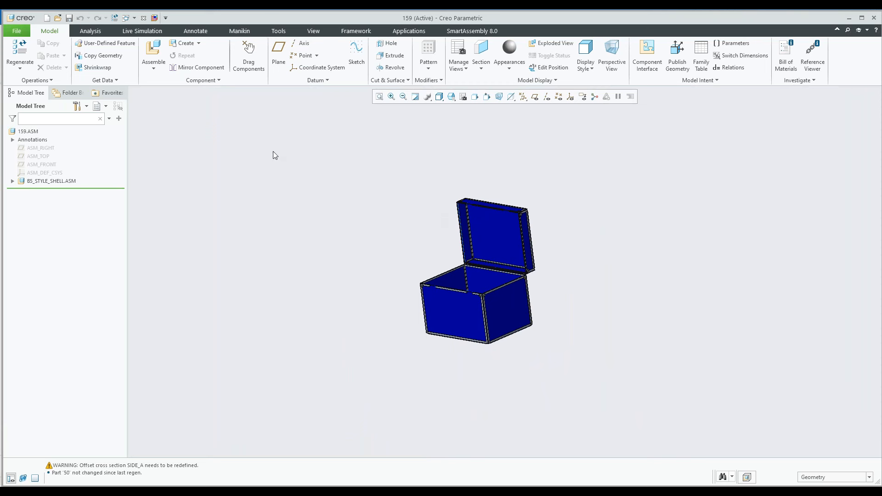
Select the 959 corner from the case library's Add corners collection for the assembly
left_click(462, 32)
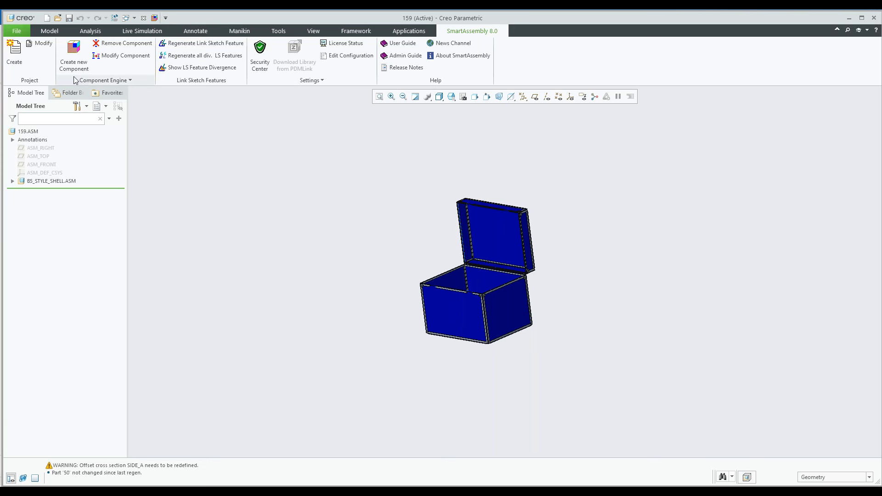
left_click(73, 56)
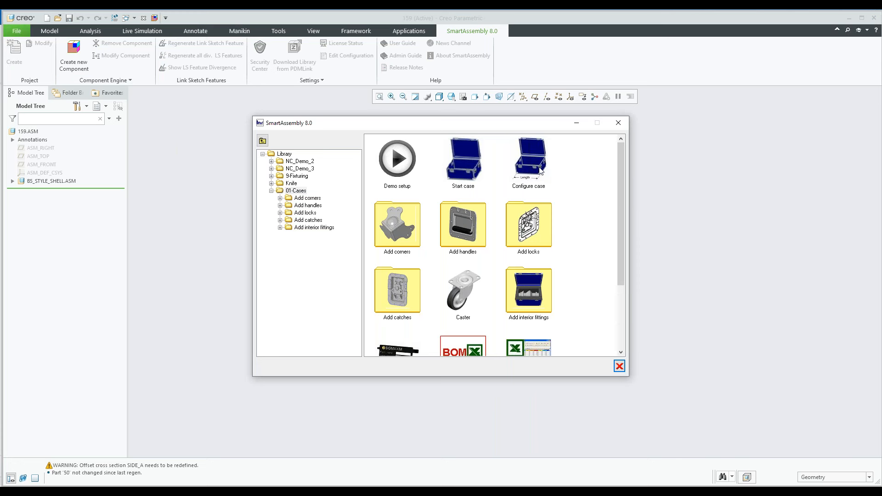
double_click(400, 228)
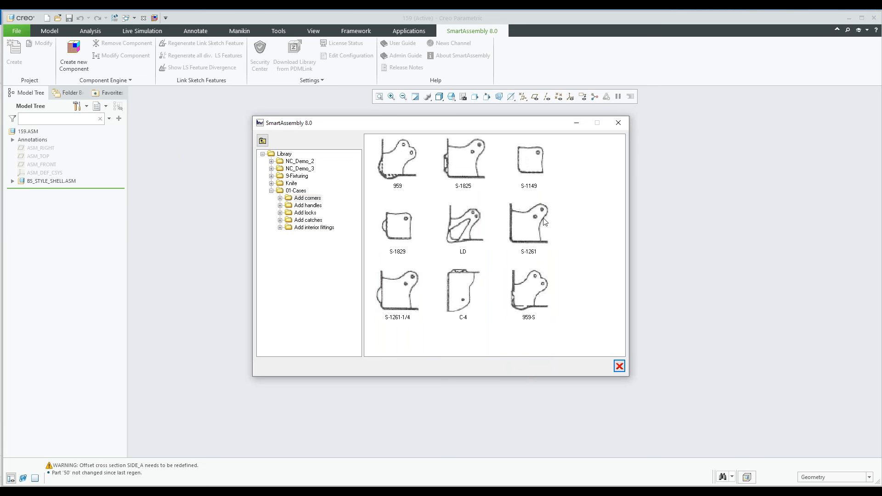
double_click(392, 164)
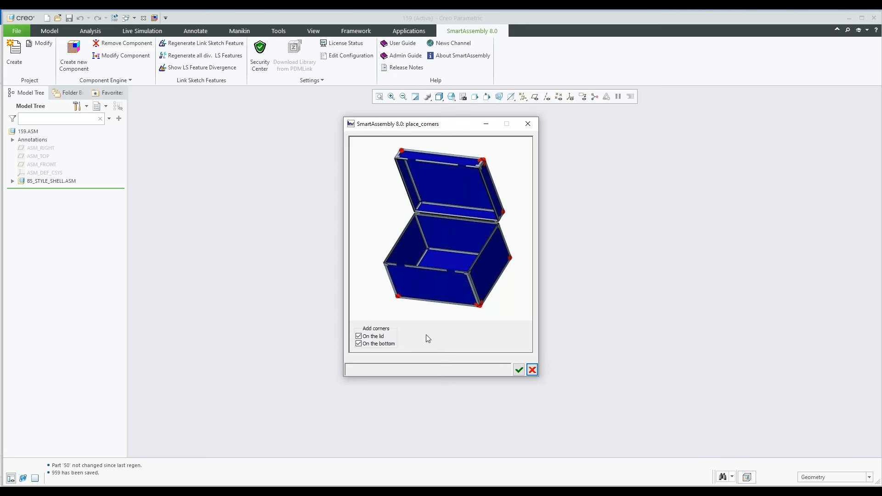
Preview the corner placement options, enable both the lid and the bottom, place the corners and inspect them on the case
left_click(359, 336)
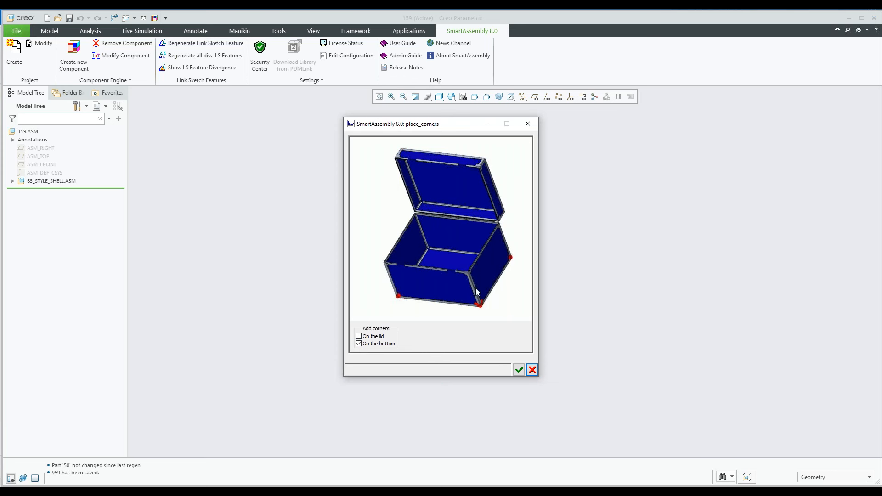
left_click(358, 344)
left_click(359, 338)
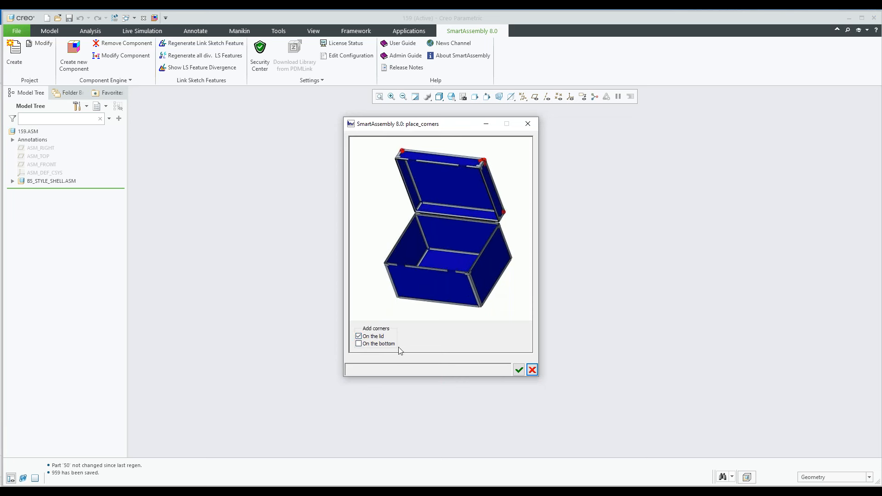
left_click(358, 344)
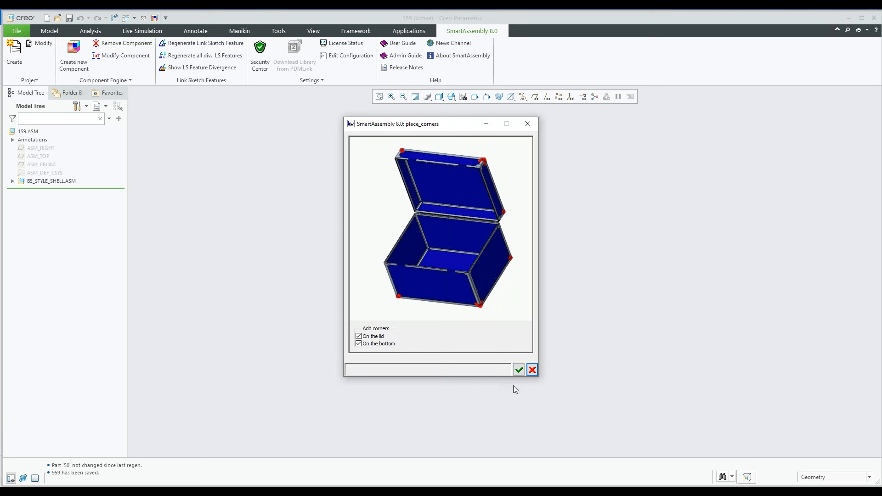
left_click(518, 370)
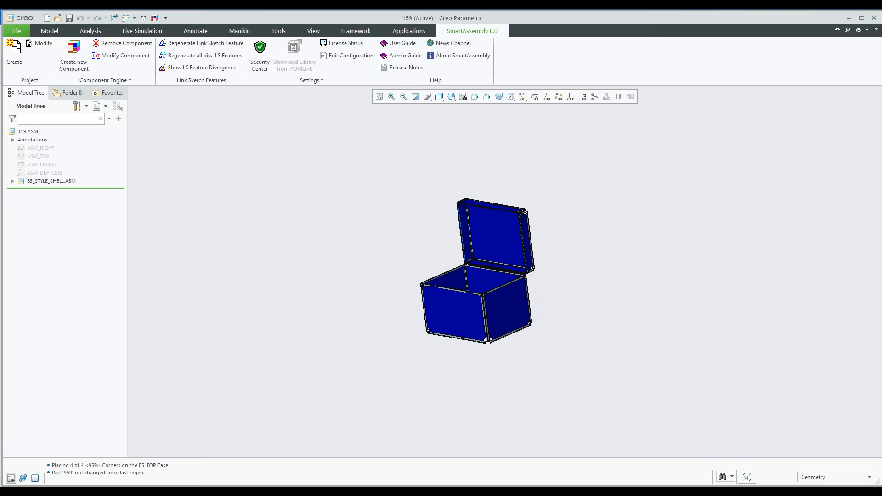
scroll(494, 343, "up", 10)
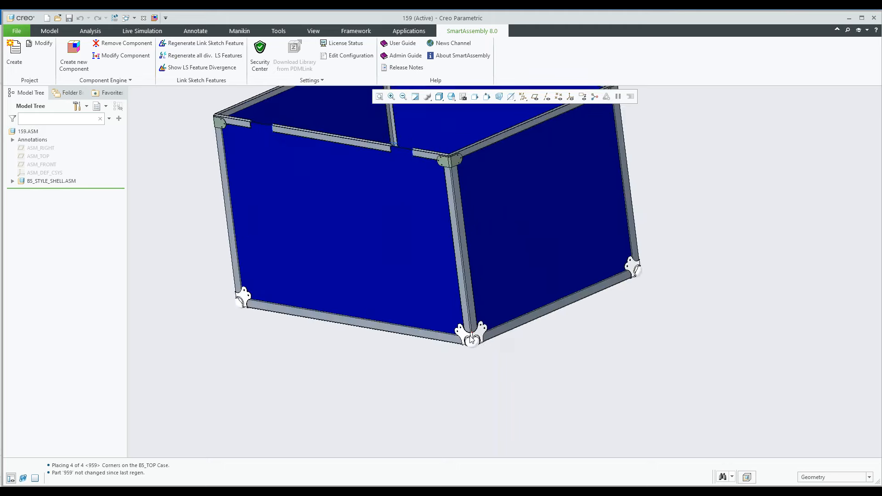
Examine the placed corners on the case bottom and lid up close and from different angles
middle_click_drag(471, 339, 478, 312)
scroll(478, 313, "down", 11)
middle_click_drag(279, 328, 373, 323, "shift")
scroll(373, 323, "up", 1)
scroll(374, 324, "up", 8)
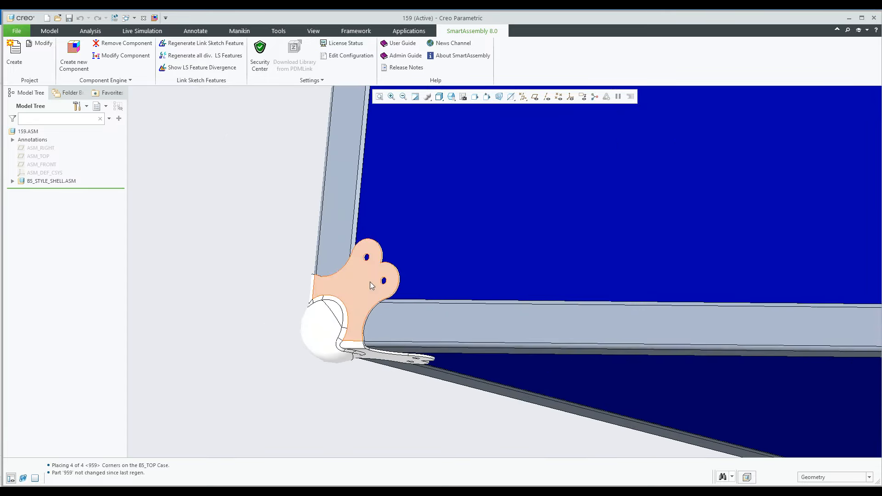
scroll(372, 286, "down", 8)
middle_click_drag(372, 285, 428, 285)
scroll(374, 276, "up", 6)
scroll(374, 278, "up", 3)
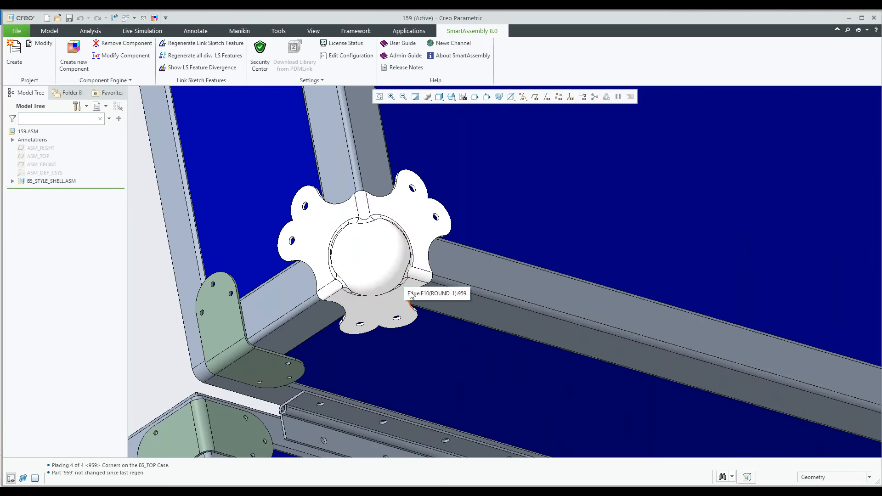
scroll(408, 289, "down", 3)
scroll(411, 293, "down", 8)
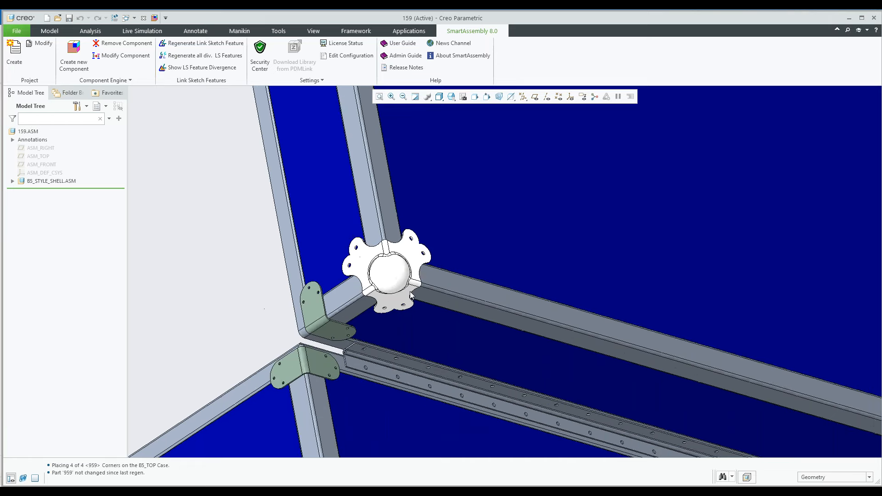
middle_click_drag(415, 291, 386, 162)
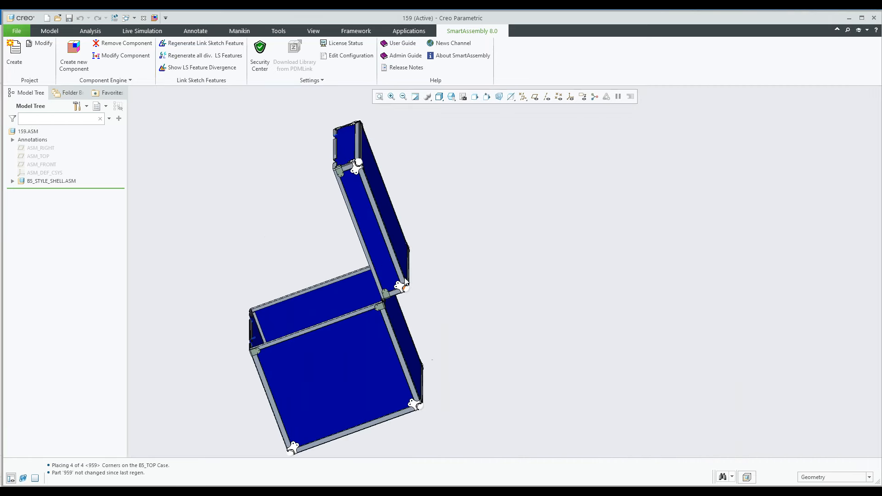
middle_click_drag(412, 268, 496, 272)
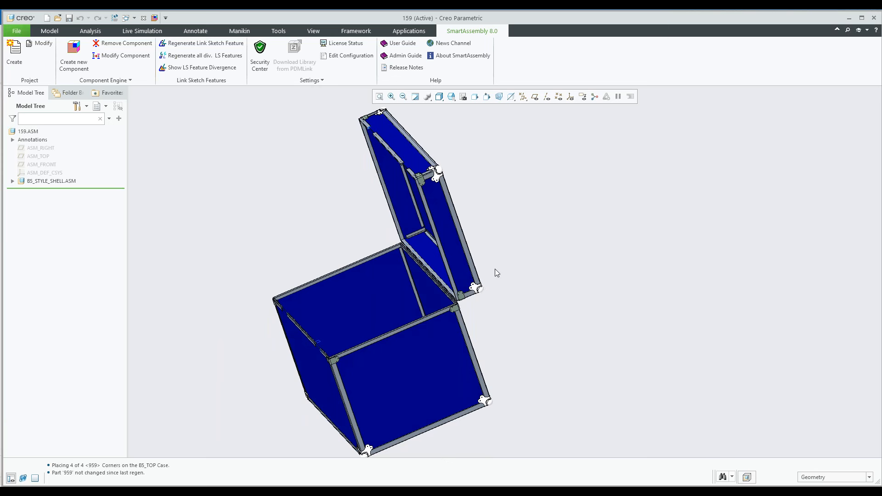
middle_click_drag(492, 279, 538, 263)
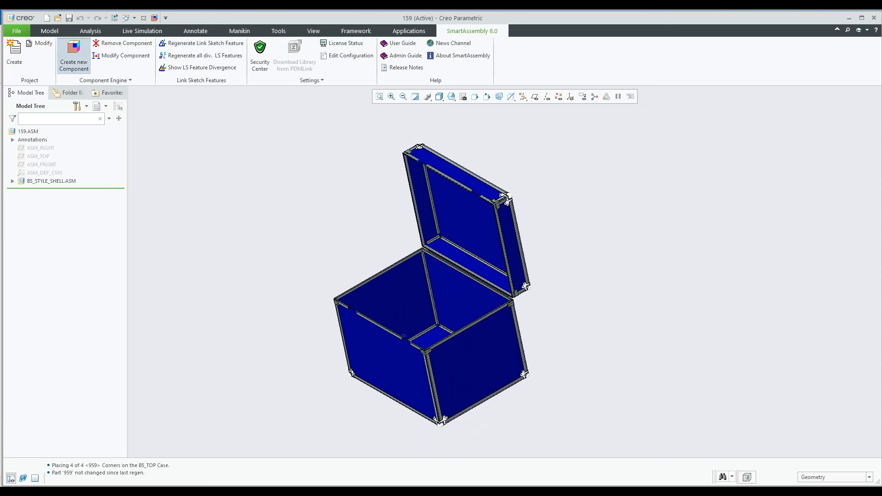
Add two Strap handles from the Add handles collection to the side panels, with hole placement at assembly level
left_click(74, 54)
left_click(308, 205)
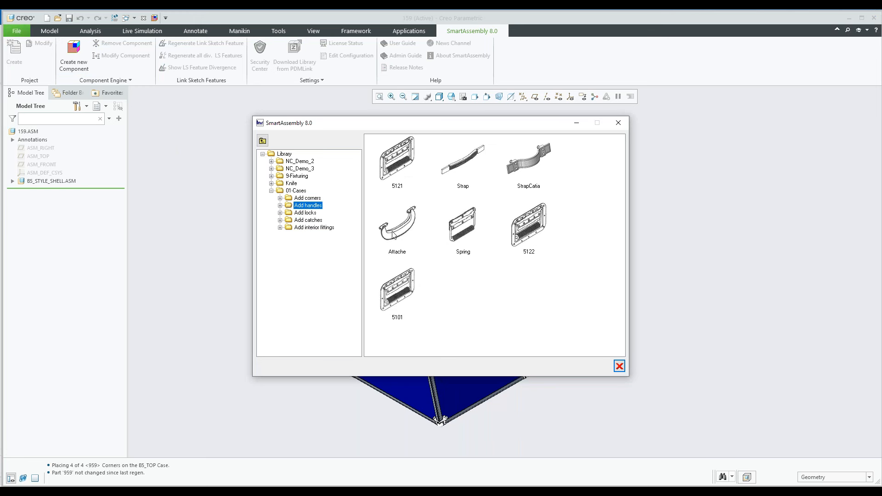
left_click(461, 170)
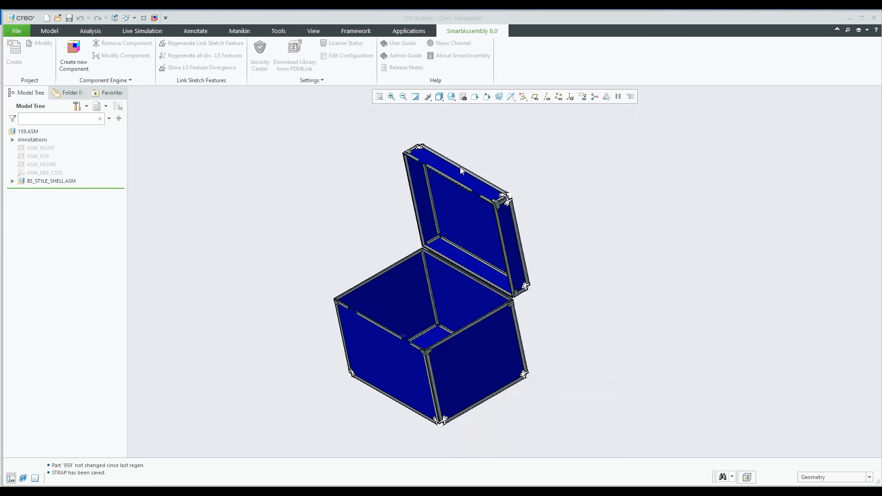
left_click(461, 170)
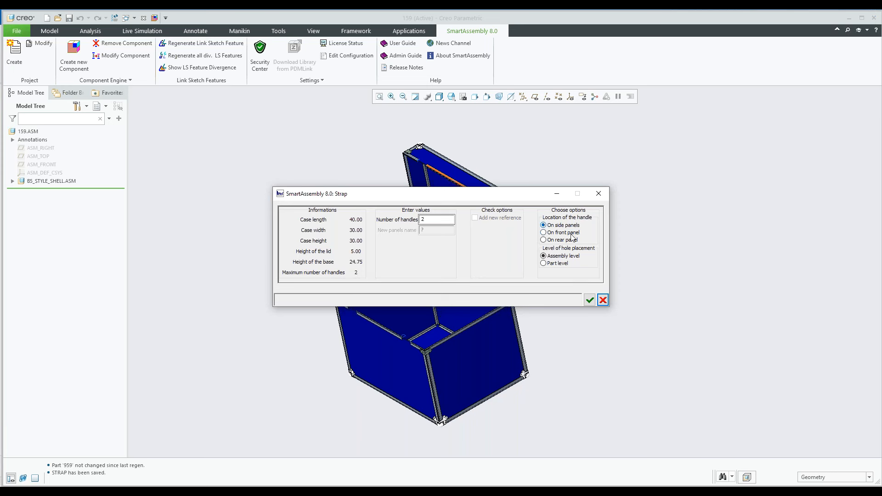
left_click(590, 301)
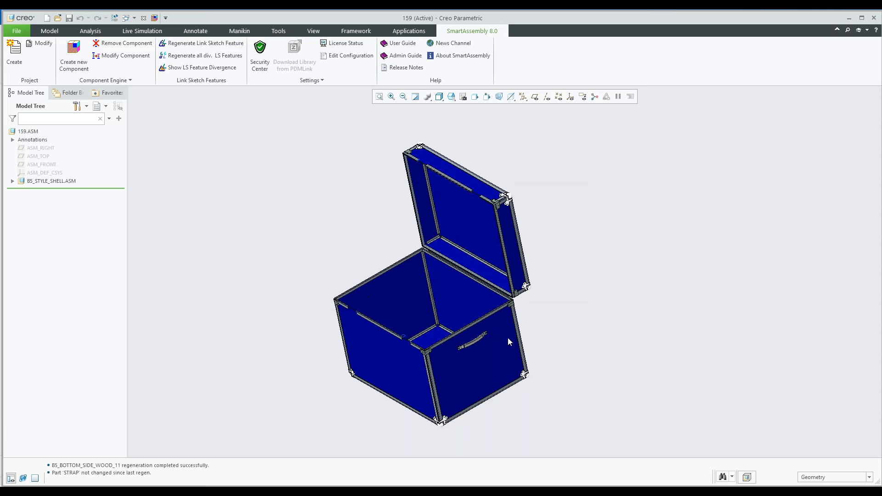
Inspect the strap handle on the side panel and its mounting holes from outside and inside the case
scroll(472, 349, "down", 3)
scroll(473, 348, "down", 10)
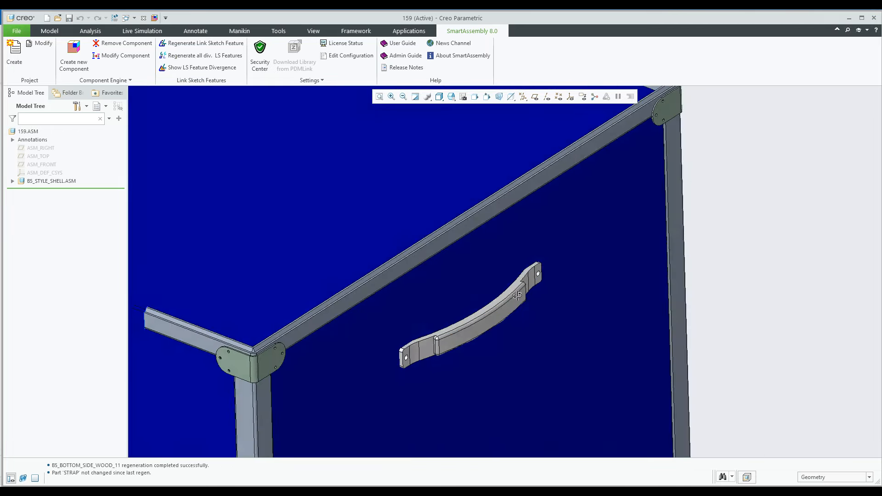
scroll(511, 296, "up", 5)
scroll(290, 218, "down", 8)
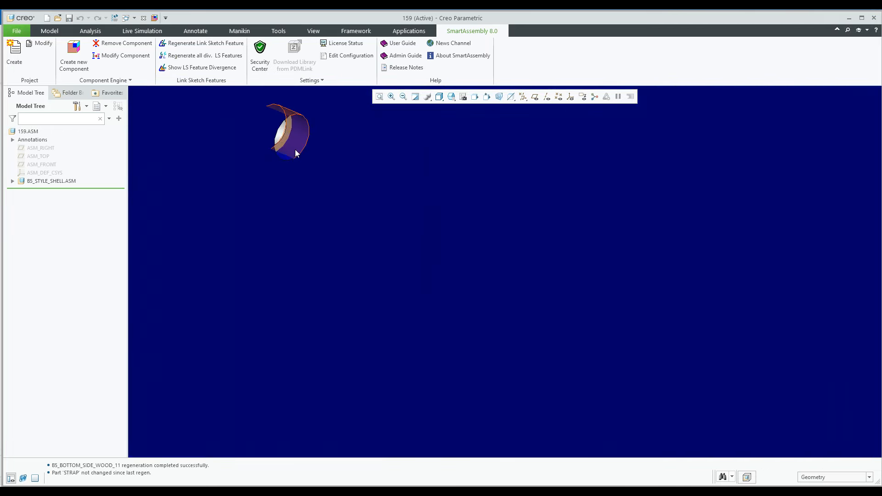
scroll(333, 258, "up", 8)
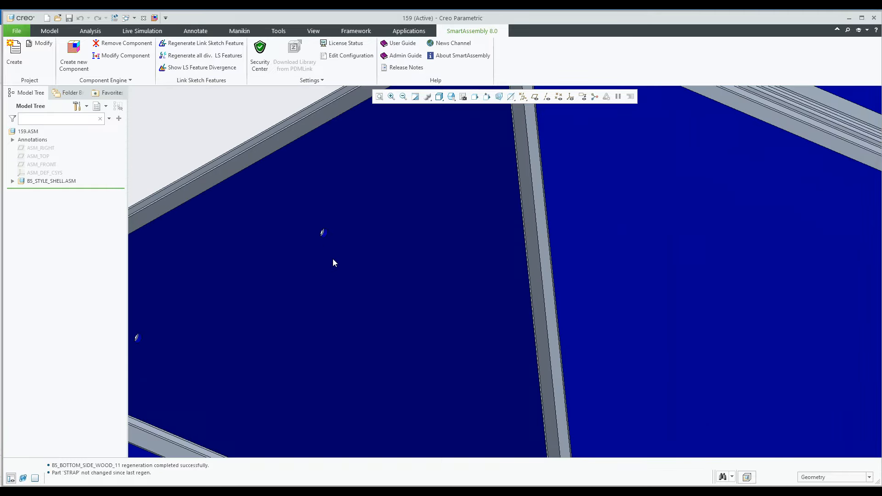
scroll(332, 259, "up", 5)
middle_click_drag(333, 258, 394, 300)
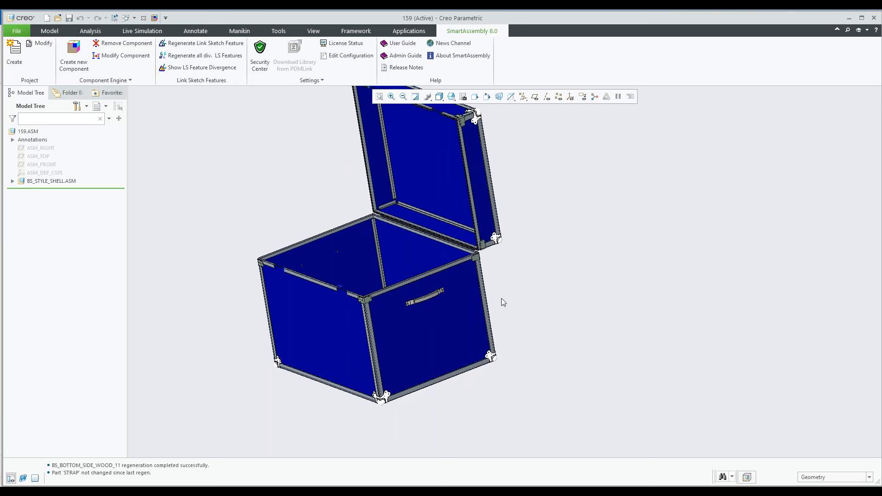
scroll(414, 292, "down", 4)
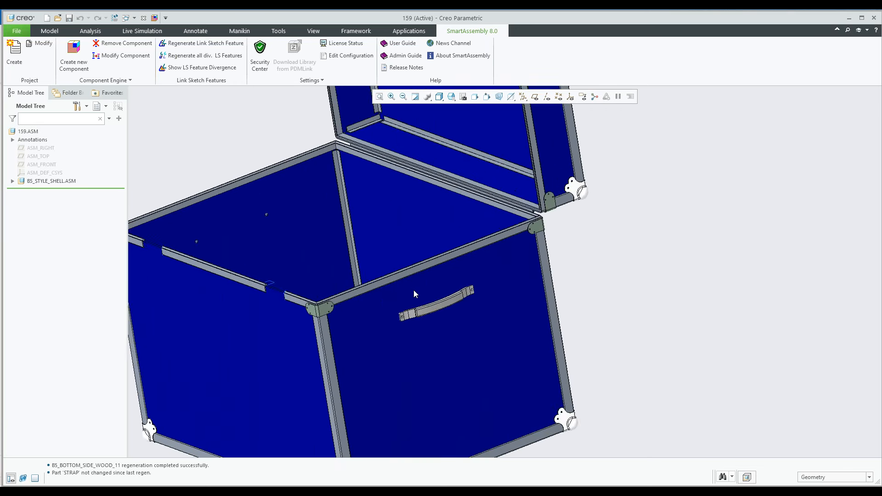
scroll(413, 290, "down", 1)
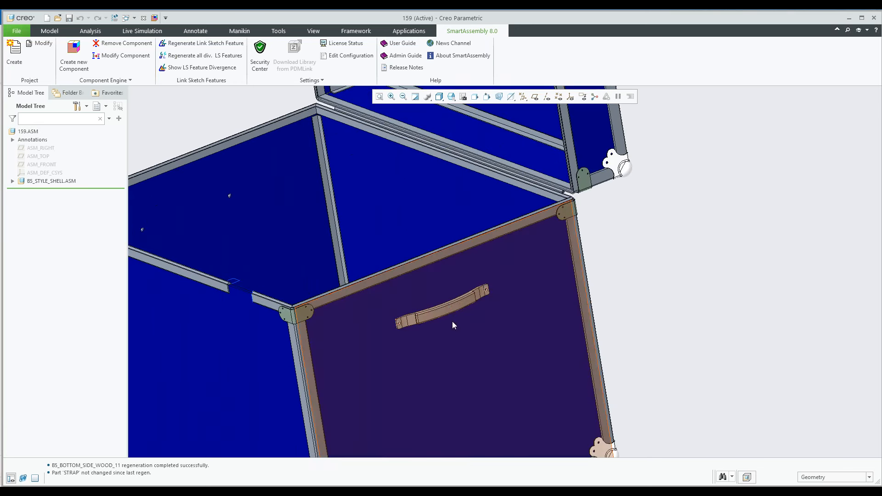
scroll(437, 283, "up", 3)
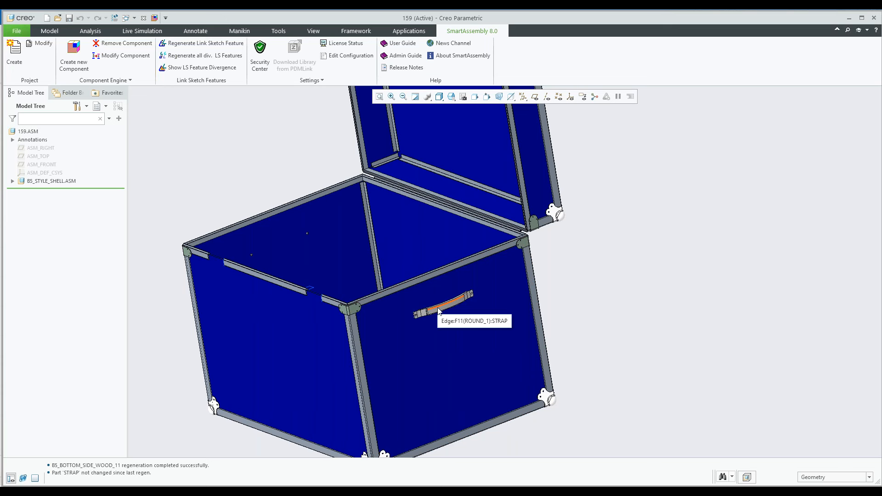
scroll(438, 311, "up", 2)
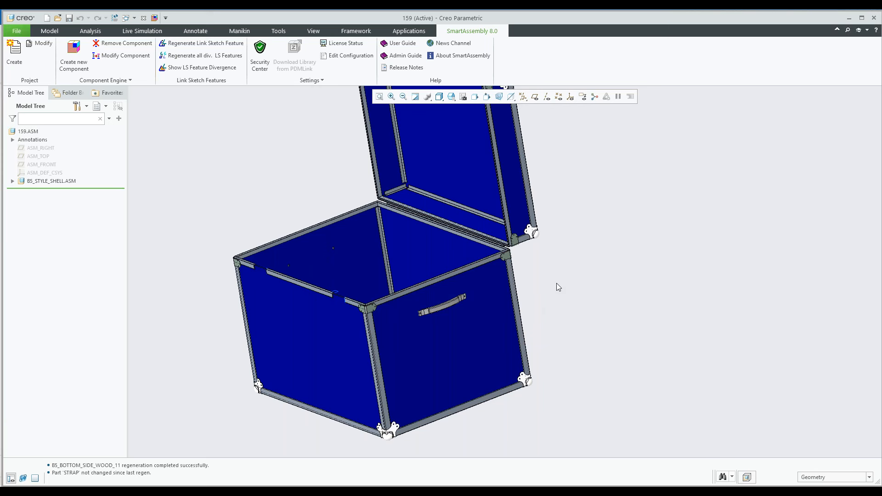
Remove the strap handles from the case
left_click(113, 43)
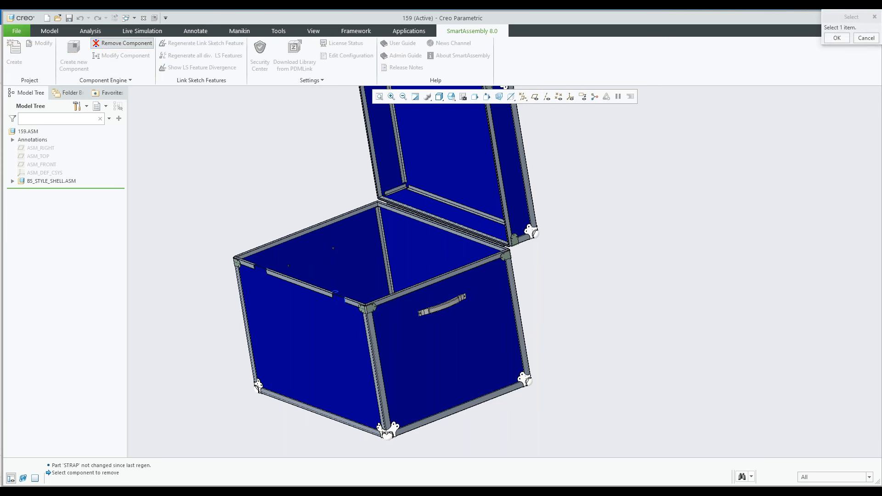
left_click(443, 306)
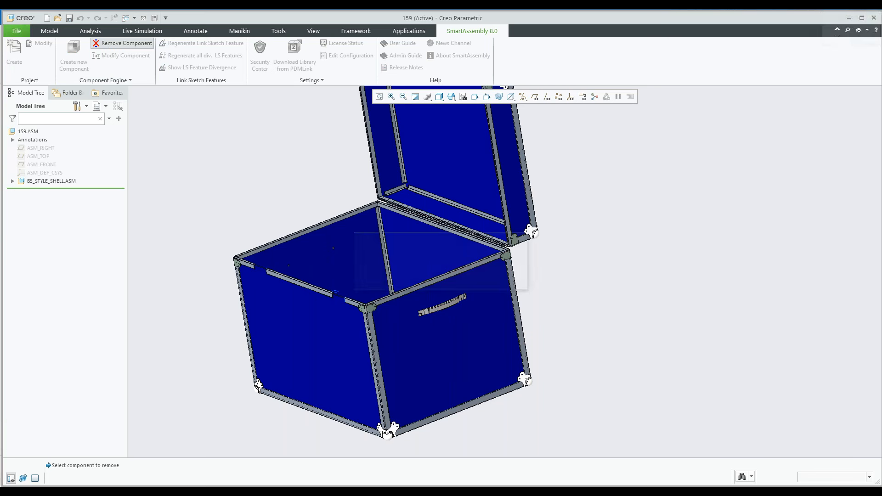
key("Escape")
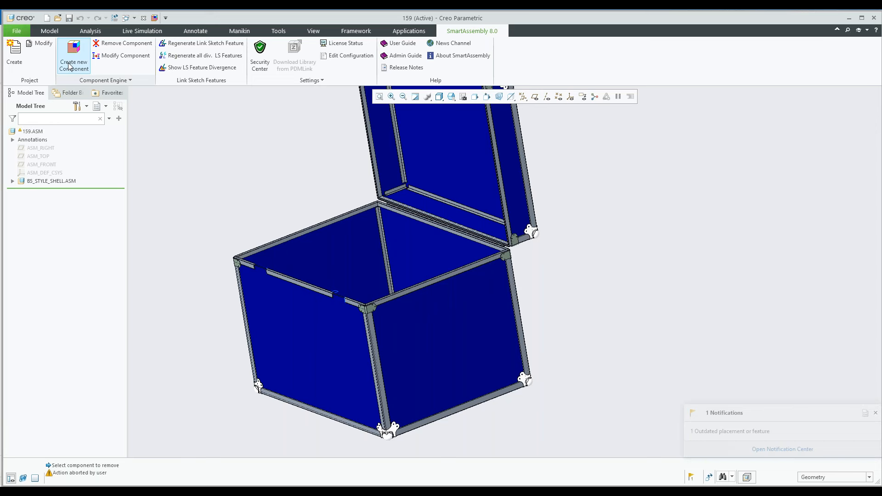
Add two 5121 handles to the side panels, with hole placement at assembly level
left_click(71, 66)
double_click(401, 154)
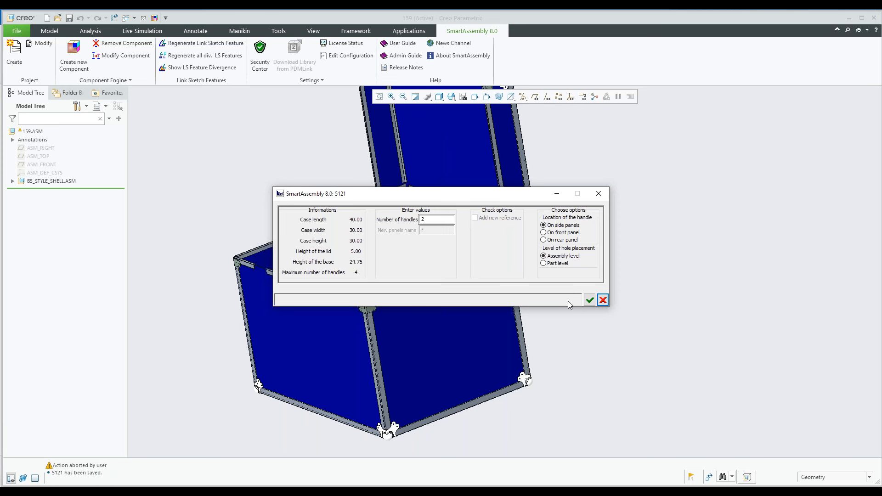
left_click(589, 300)
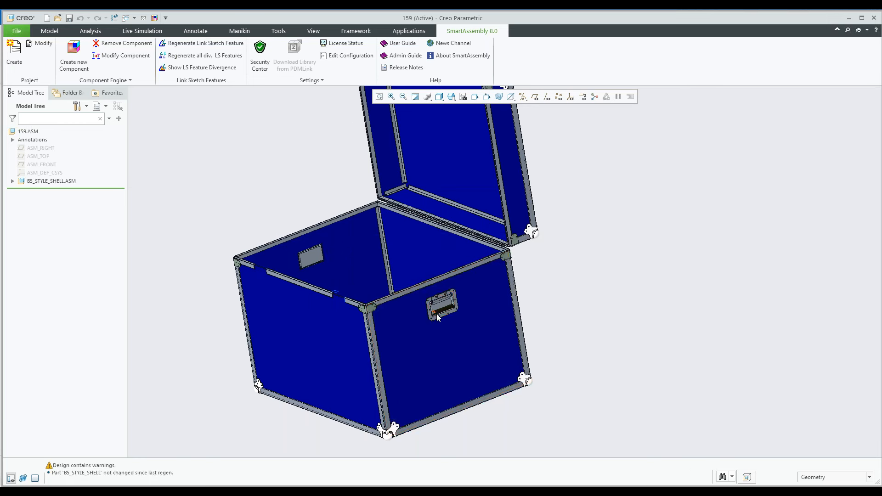
Examine the recessed 5121 handles and their panel cutouts from the outside and inside of the case
scroll(437, 316, "up", 5)
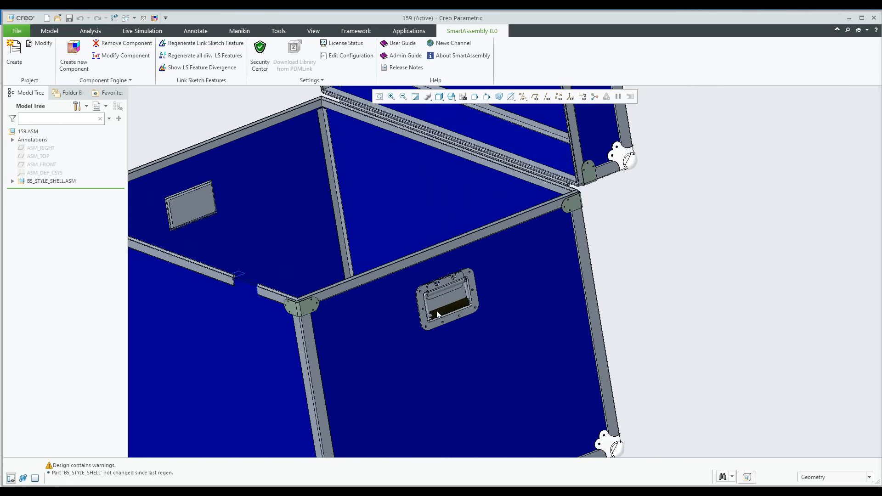
scroll(437, 314, "down", 3)
scroll(450, 283, "up", 3)
middle_click_drag(451, 283, 440, 257)
scroll(449, 275, "down", 3)
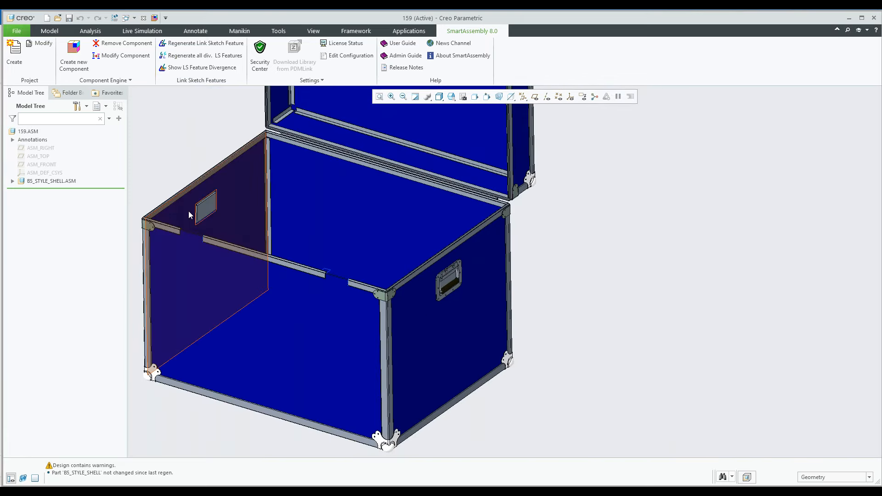
scroll(208, 200, "up", 5)
middle_click_drag(130, 327, 201, 184)
scroll(214, 178, "up", 2)
scroll(216, 178, "down", 2)
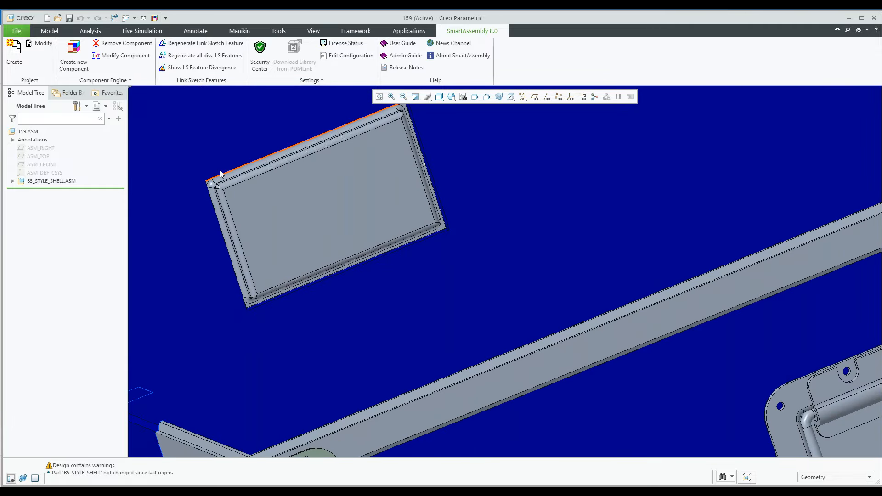
scroll(236, 197, "down", 1)
scroll(236, 198, "down", 3)
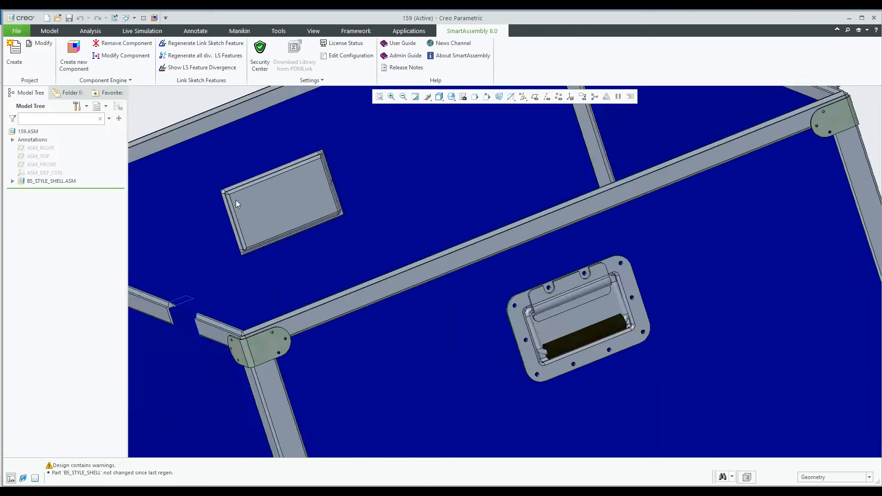
scroll(235, 200, "down", 1)
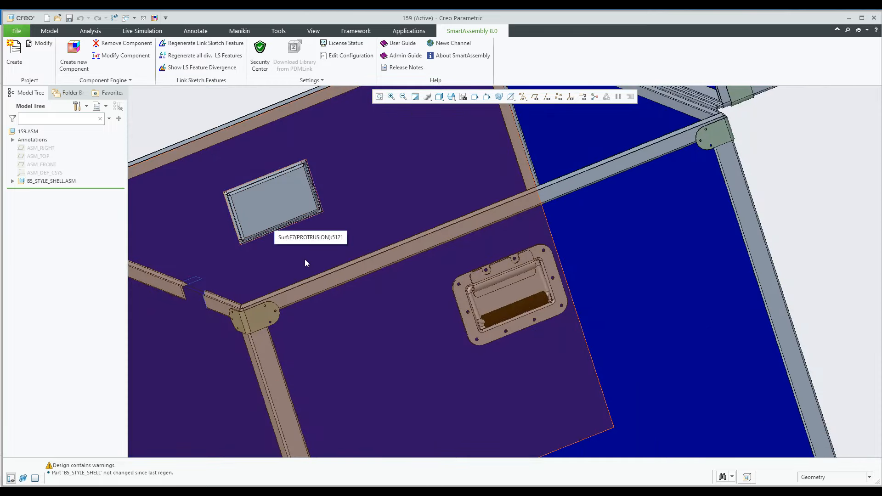
scroll(305, 259, "down", 5)
middle_click_drag(341, 256, 478, 299)
Remove the two 5121 handles from the side panels
left_click(123, 42)
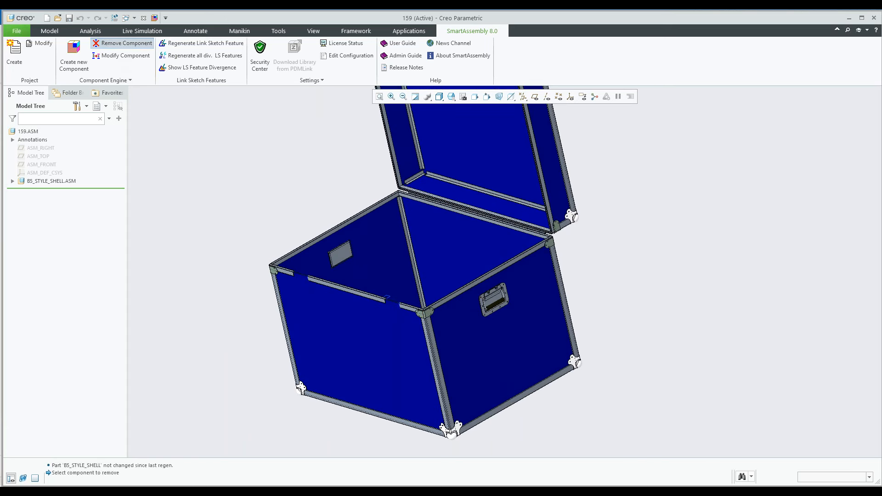
left_click(495, 301)
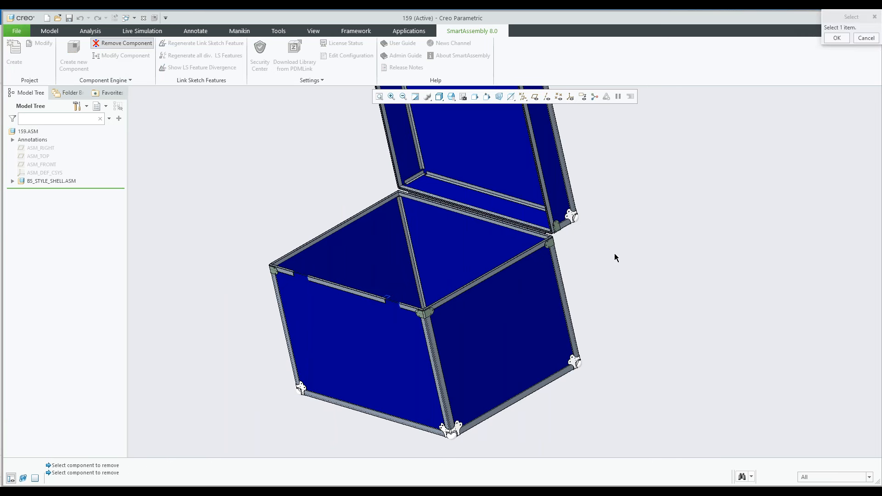
key("Escape")
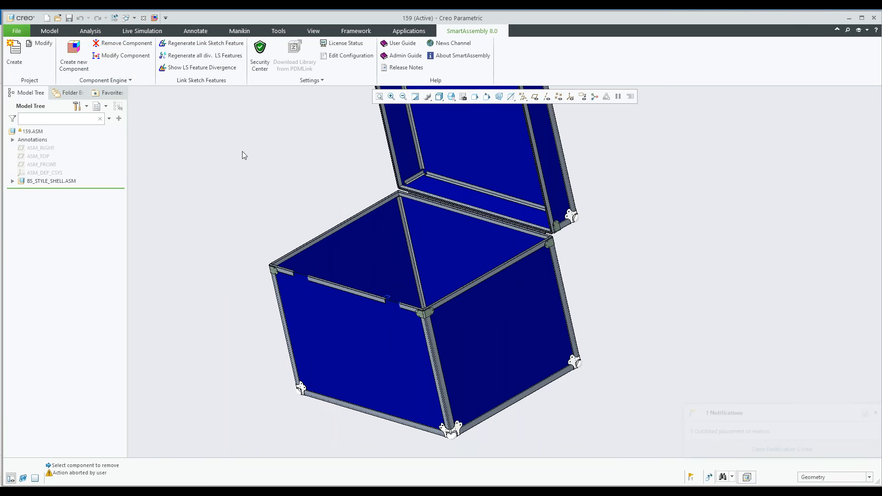
Add four 5121 handles to the side panels with assembly-level hole placement and inspect them up close
left_click(74, 64)
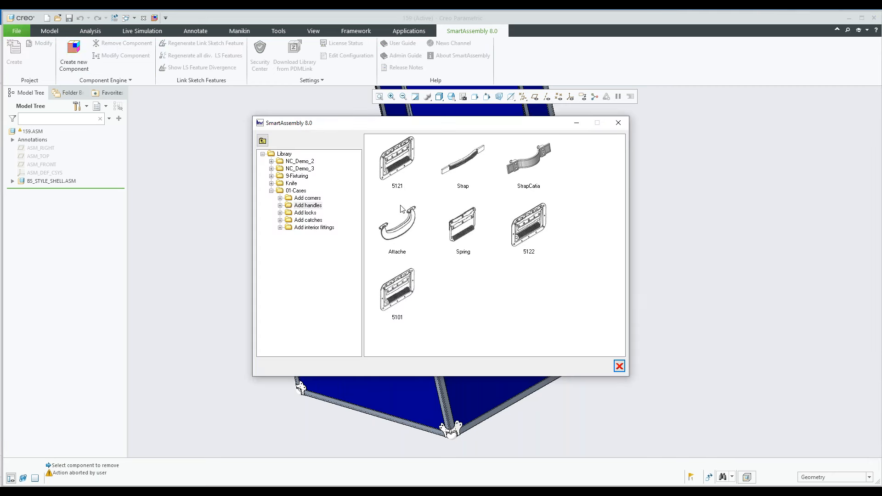
left_click(398, 174)
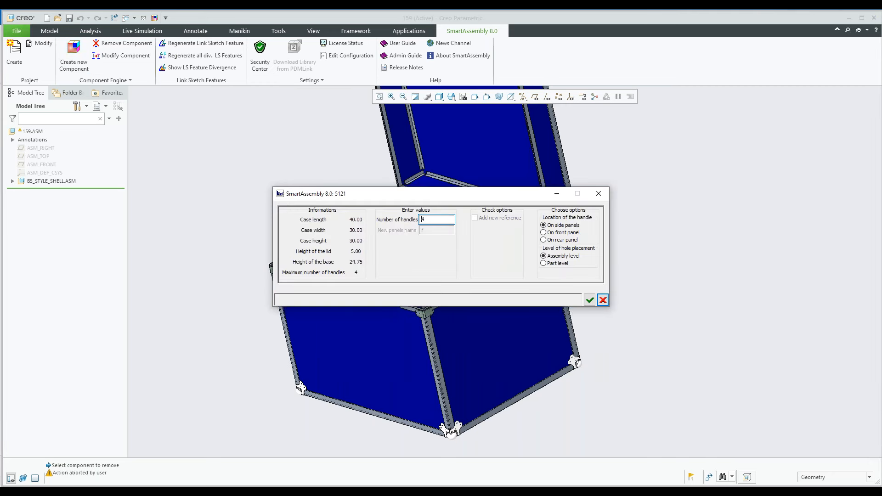
left_click(590, 300)
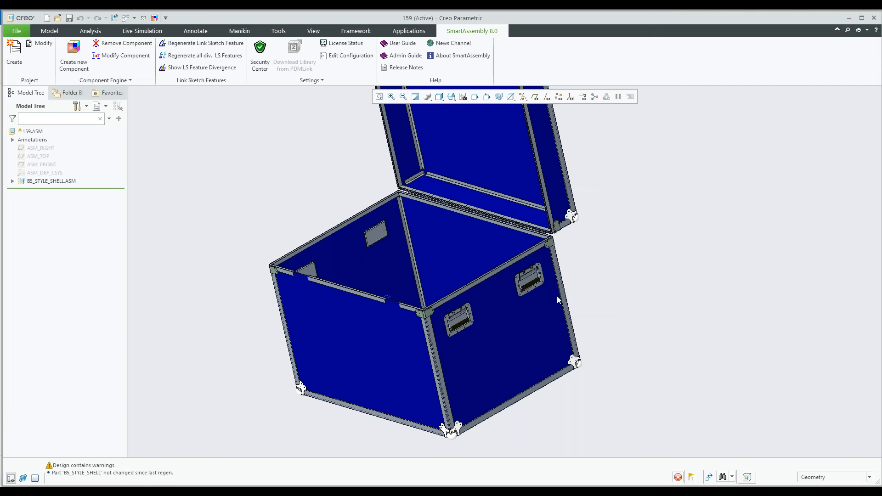
scroll(538, 270, "up", 5)
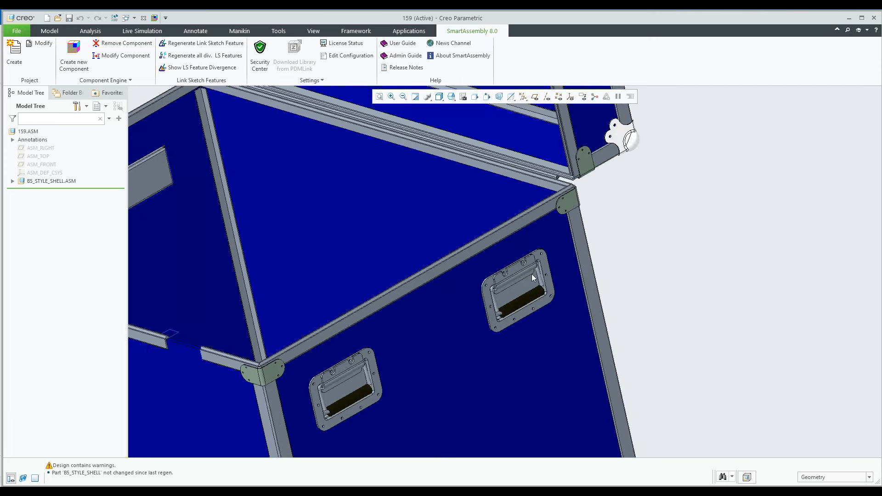
Remove the four 5121 handles from the side panels
scroll(517, 260, "down", 4)
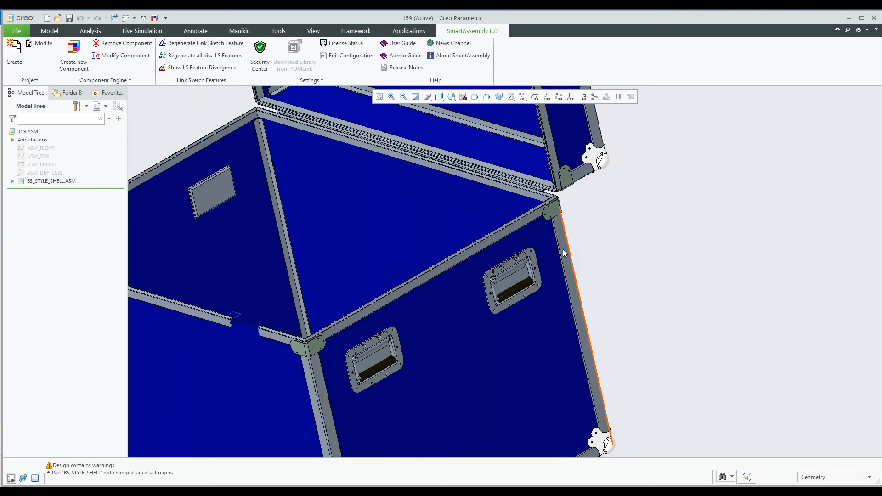
scroll(432, 306, "down", 2)
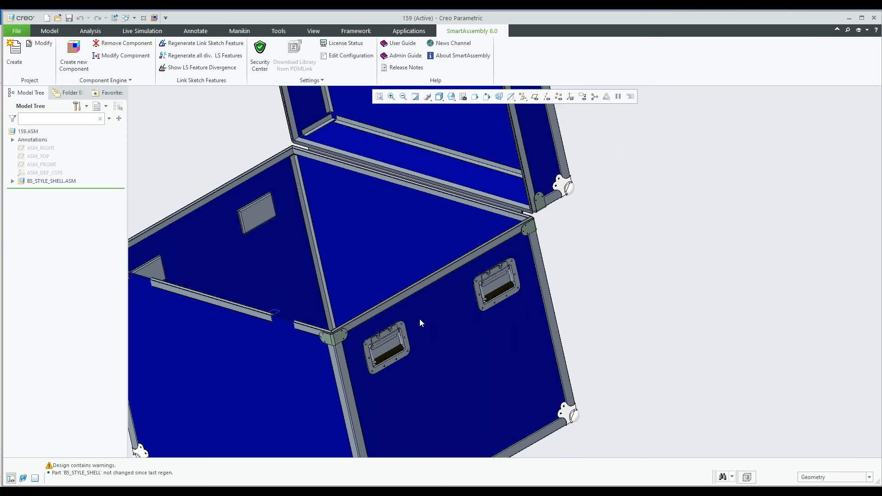
scroll(443, 346, "down", 2)
middle_click_drag(428, 340, 449, 323, "shift")
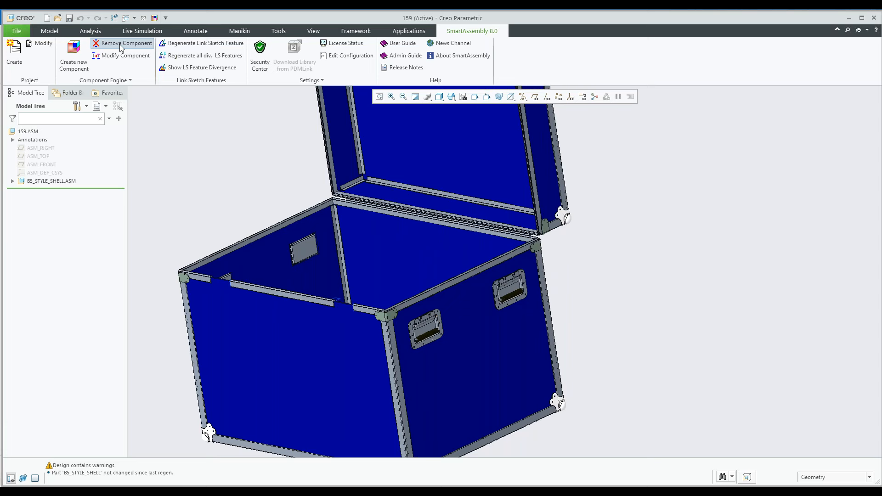
left_click(122, 44)
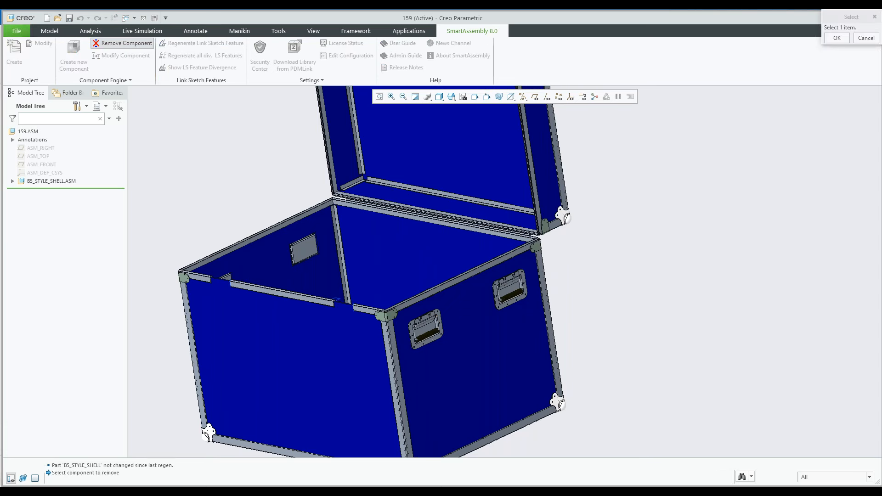
left_click(835, 39)
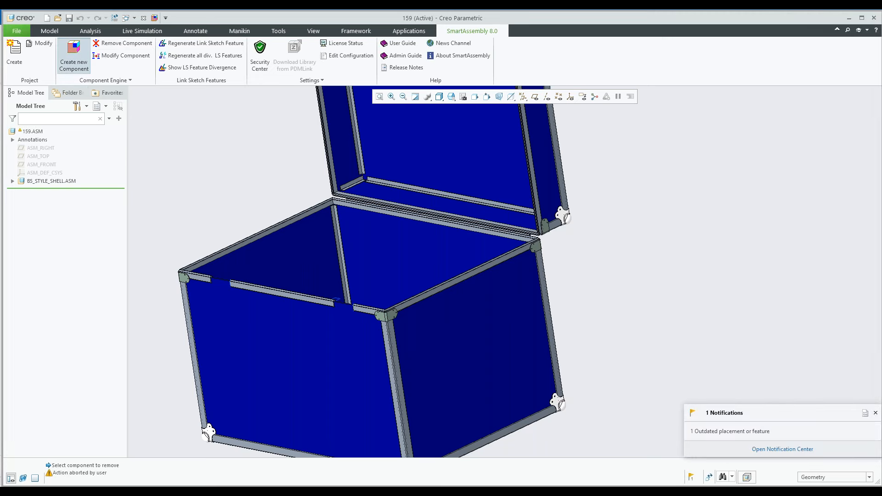
Try to add two 5121 handles to the front panel
left_click(73, 58)
left_click(398, 159)
left_click(431, 221)
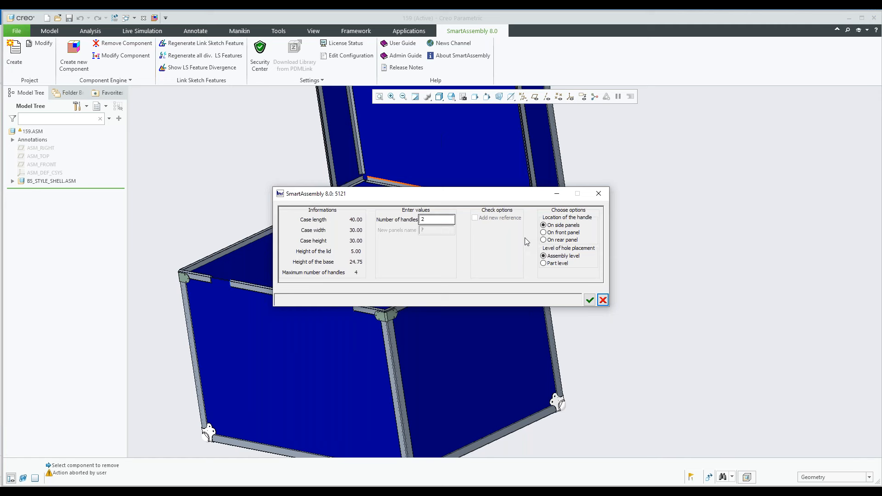
type("2")
left_click(553, 236)
left_click(590, 300)
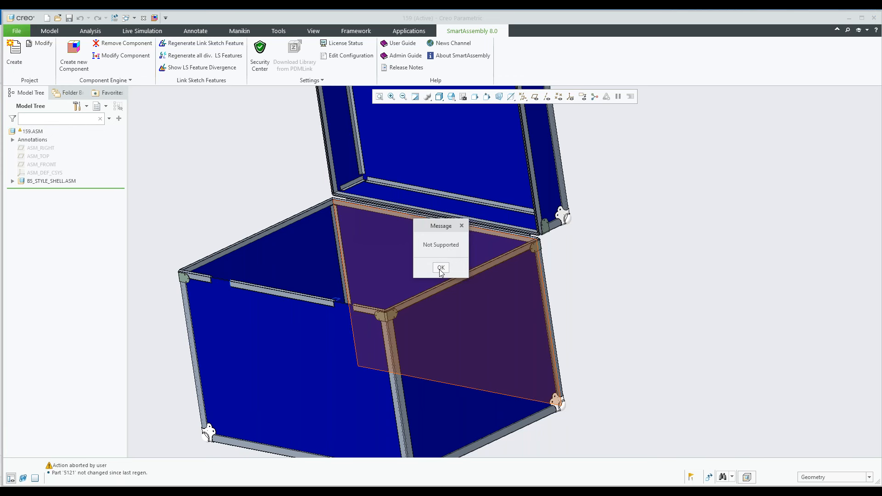
left_click(440, 268)
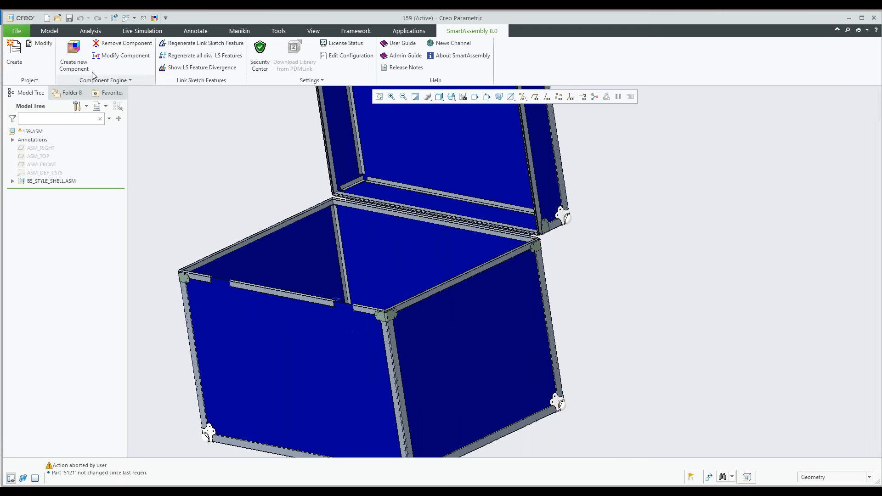
Add two 5121 handles to the rear panel of the case
left_click(74, 54)
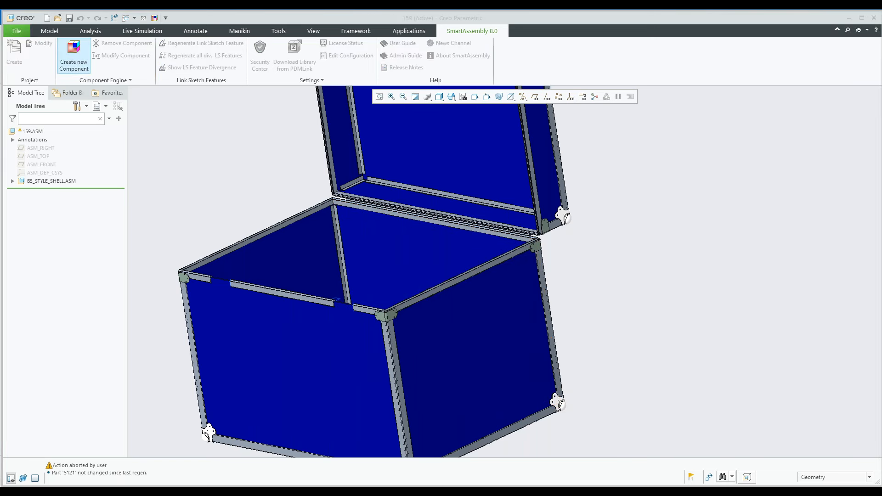
left_click(397, 161)
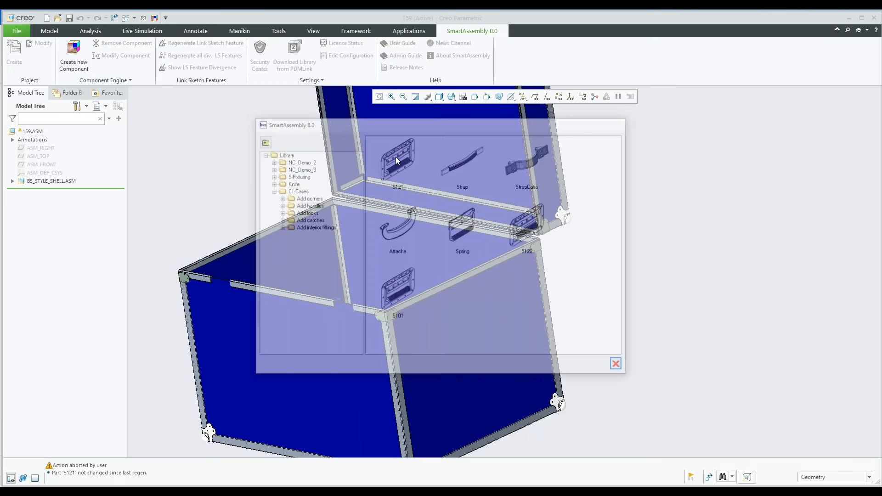
left_click(544, 240)
left_click(590, 300)
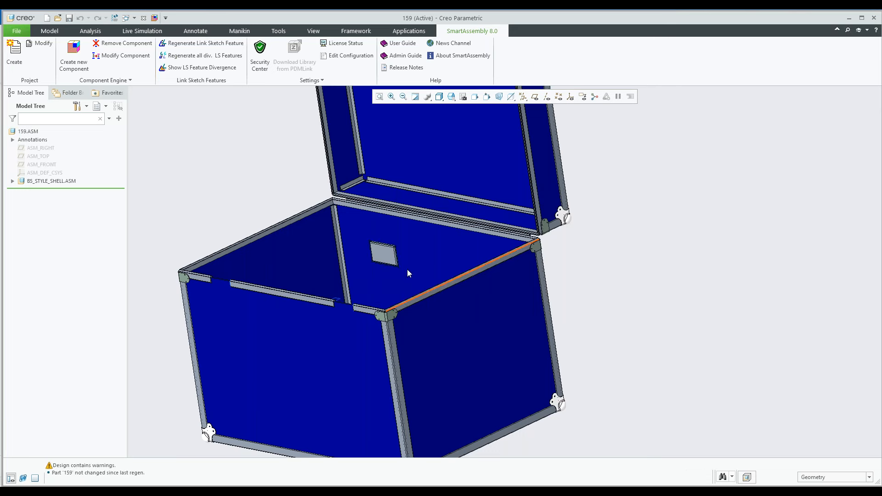
mouse_move(429, 277)
middle_mouse_down()
mouse_move(457, 271)
mouse_move(437, 289)
middle_mouse_up()
middle_click_drag(420, 256, 439, 235, "shift")
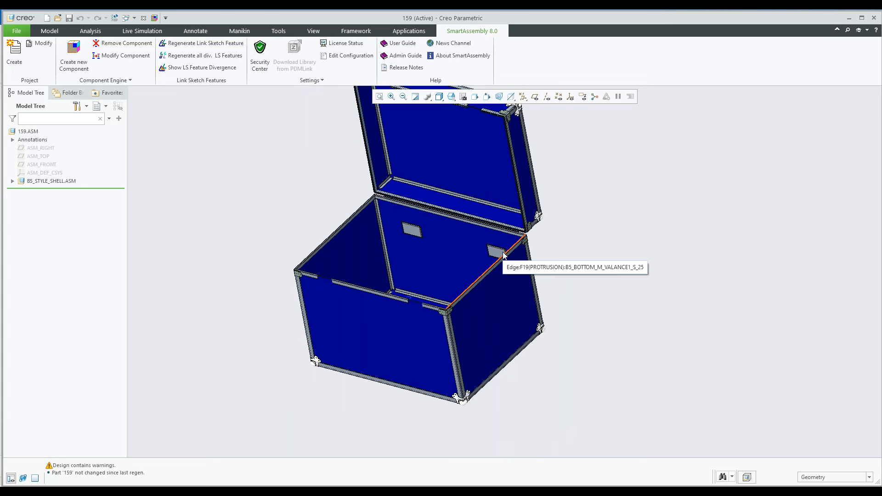
mouse_move(486, 261)
middle_mouse_down()
mouse_move(500, 250)
mouse_move(480, 224)
mouse_move(401, 257)
mouse_move(459, 235)
mouse_move(484, 245)
mouse_move(468, 233)
mouse_move(485, 250)
middle_mouse_up()
scroll(485, 251, "up", 1)
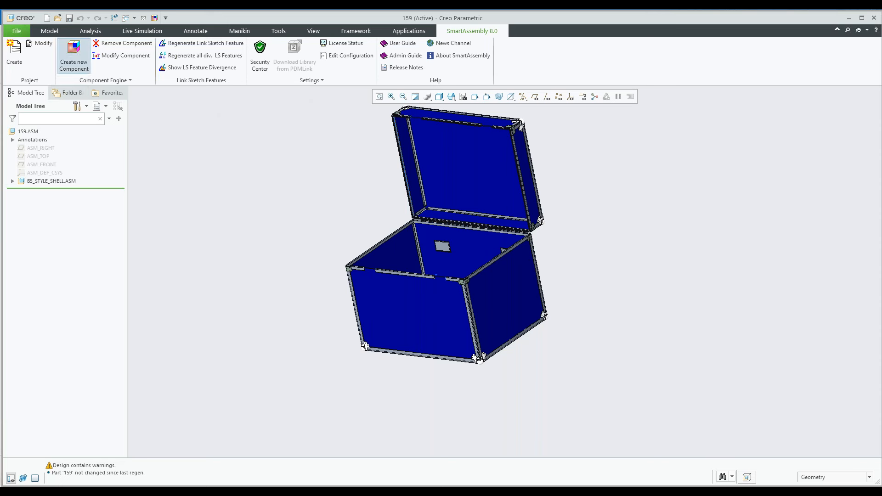
Add 1748 catches to the front of the case from the catches in the component library
left_click(74, 53)
left_click(305, 212)
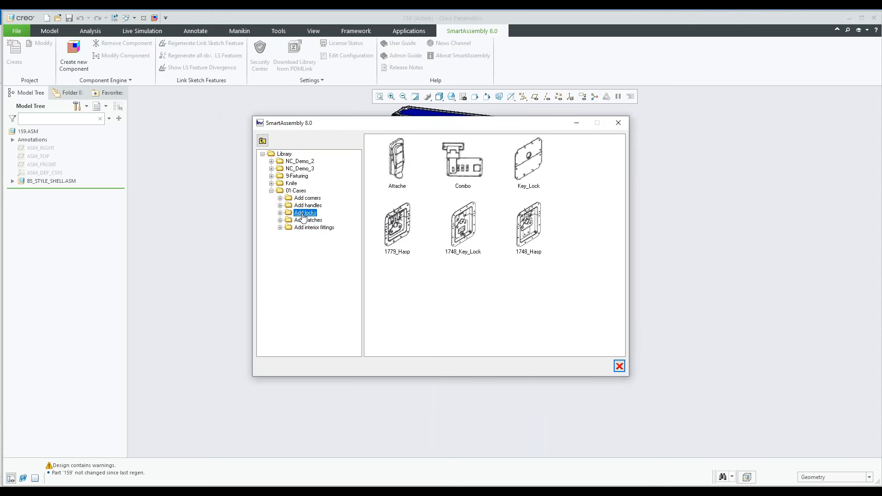
left_click(307, 220)
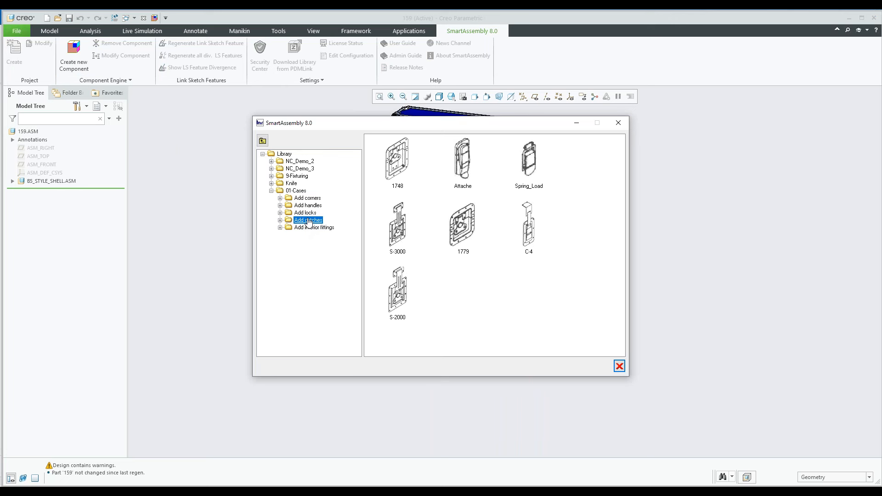
left_click(391, 174)
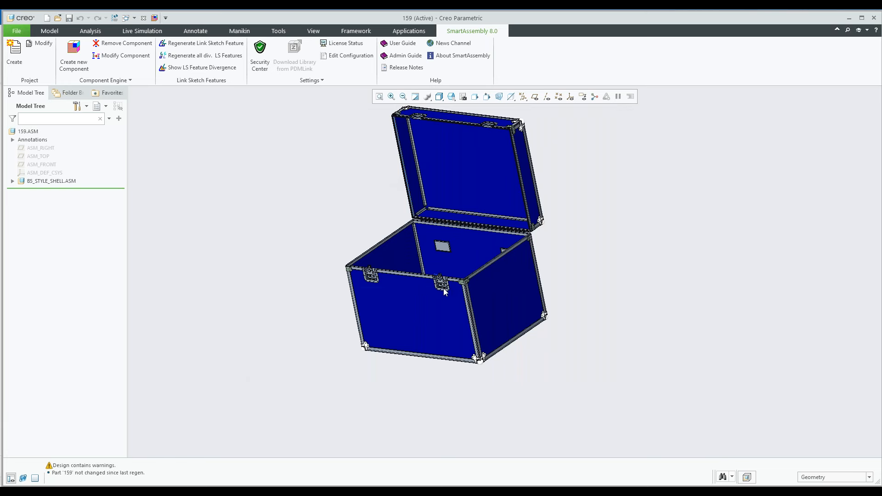
Examine the 1748 catches up close on the base and their mating parts on the lid
scroll(450, 288, "down", 8)
scroll(434, 264, "down", 2)
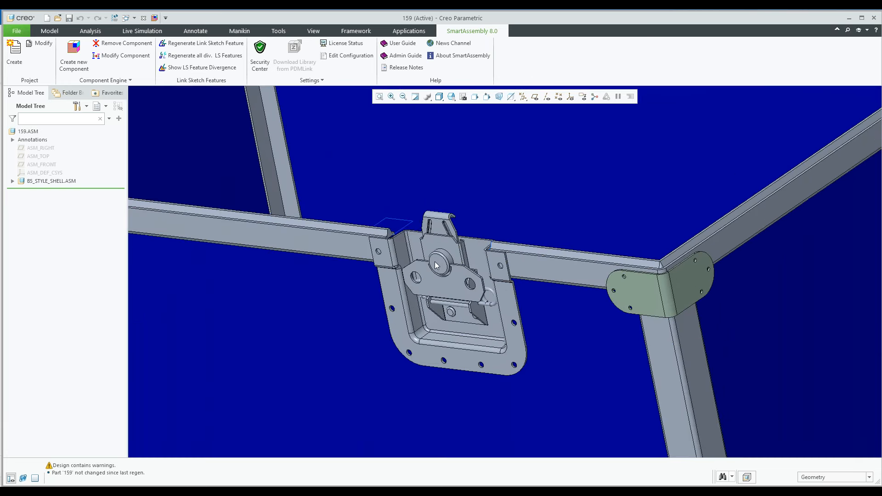
scroll(437, 265, "down", 2)
key("ctrl+d")
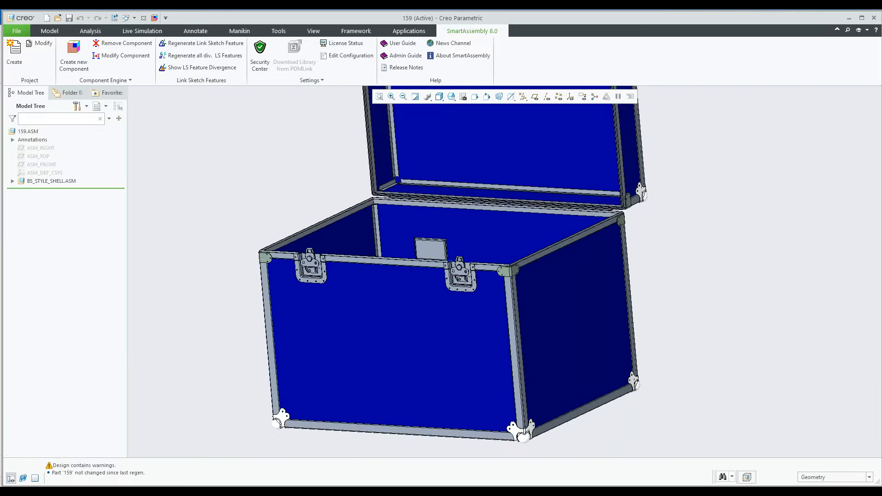
scroll(444, 359, "up", 5)
middle_click_drag(473, 309, 469, 228)
scroll(470, 229, "down", 10)
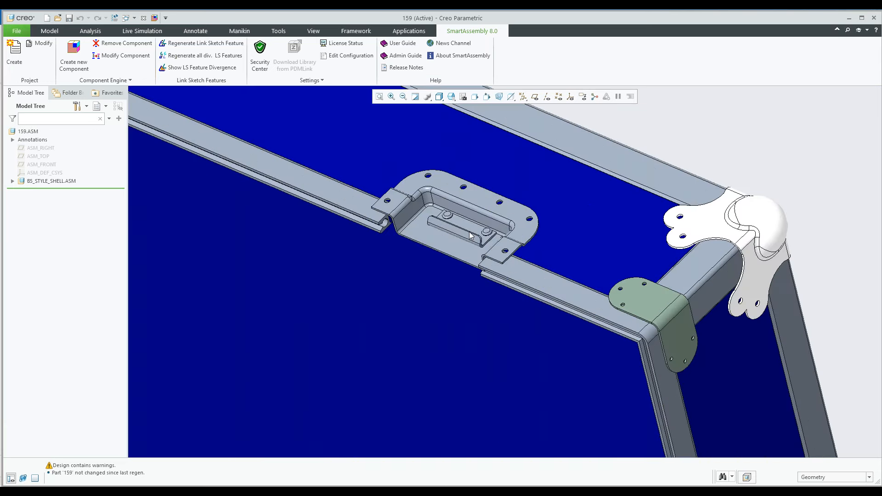
scroll(470, 236, "down", 2)
scroll(469, 235, "up", 12)
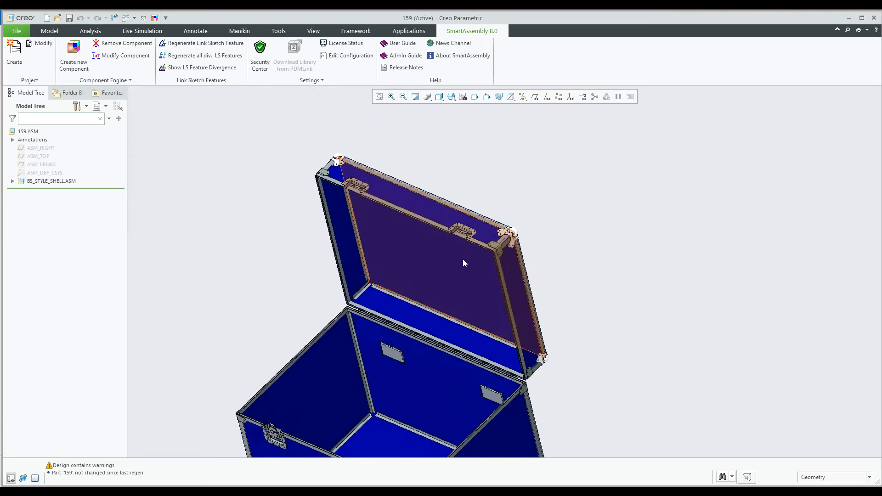
middle_click_drag(462, 259, 474, 208, "shift")
middle_click_drag(444, 345, 475, 309, "shift")
scroll(463, 296, "up", 2)
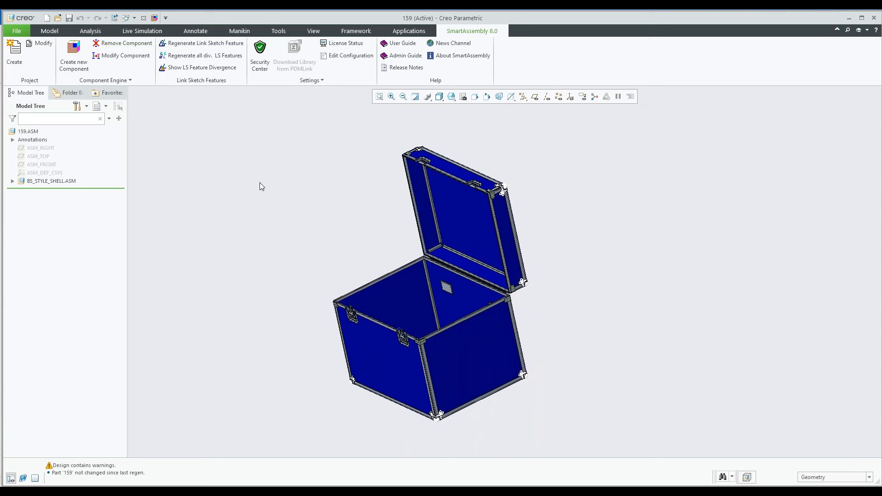
Look through the locks and interior fittings in the 01-Cases library and start adding a nameplate
left_click(74, 53)
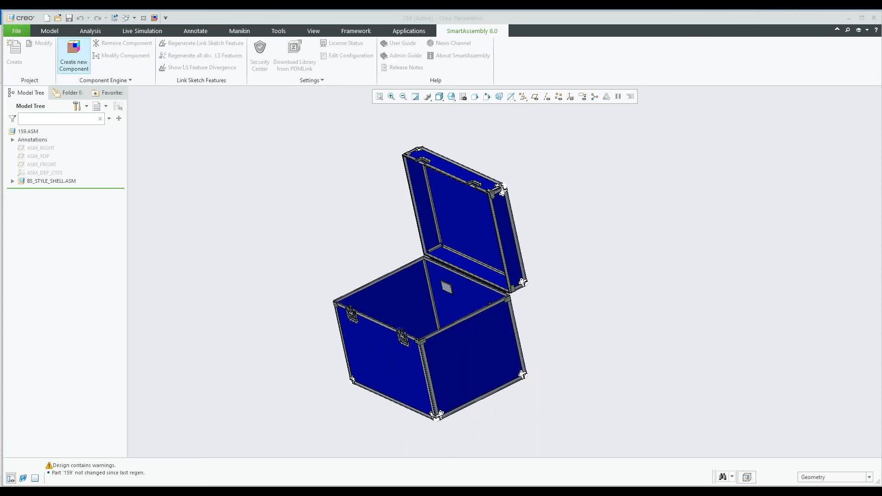
left_click(305, 213)
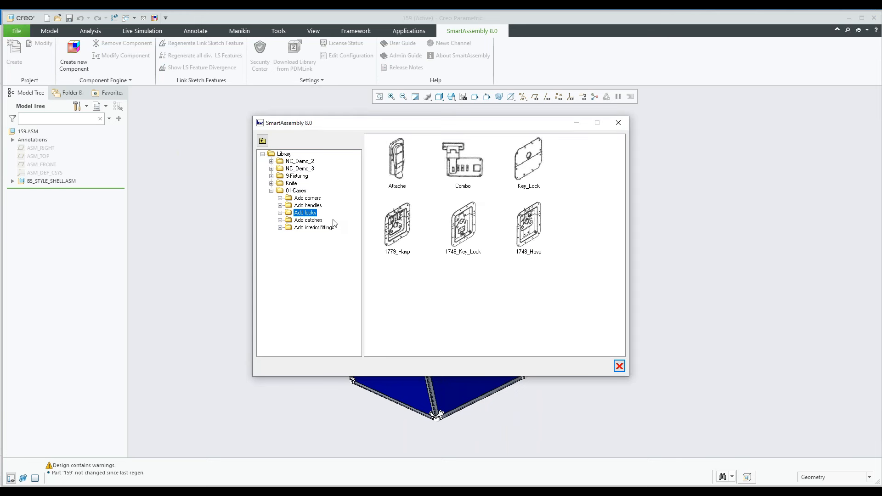
left_click(316, 228)
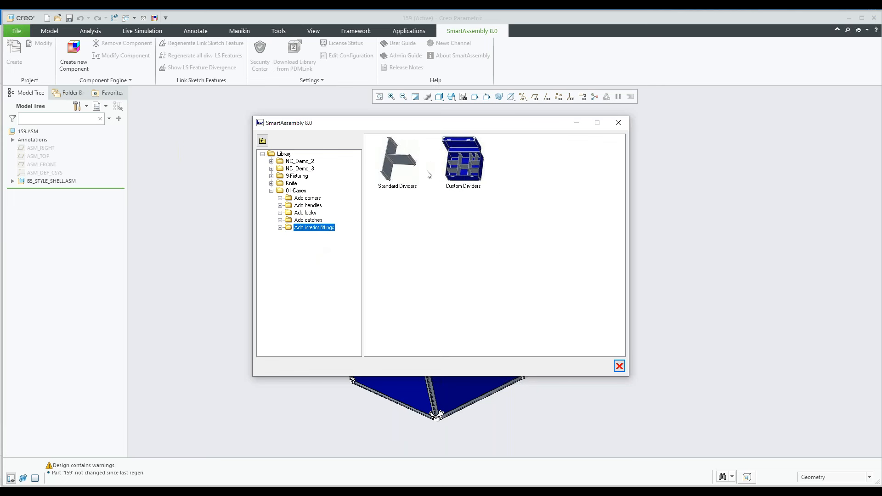
left_click(299, 193)
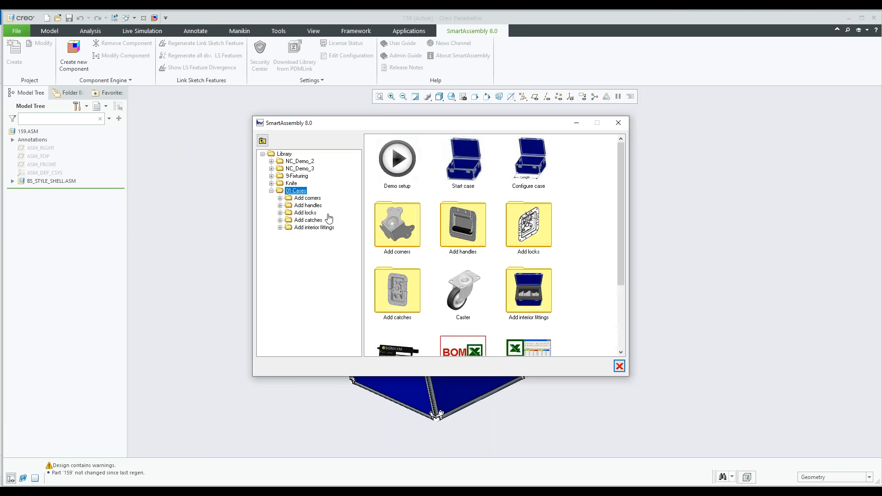
scroll(574, 239, "down", 3)
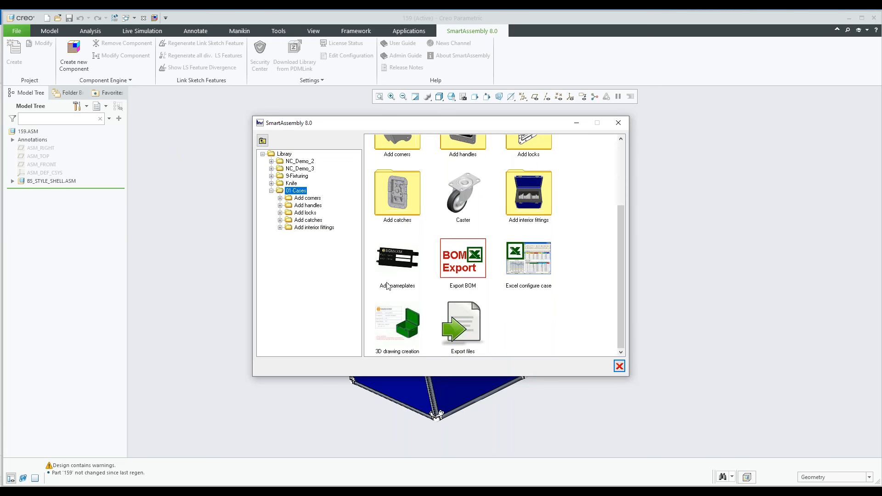
double_click(396, 268)
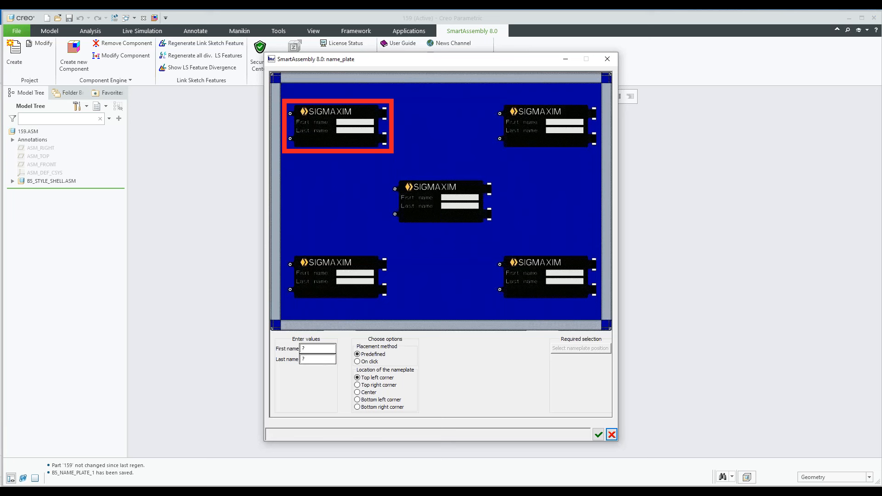
Enter Webinar as the nameplate's first name and PV as its last name
left_click_drag(310, 349, 299, 349)
type("Webinar")
double_click(307, 358)
type("PV")
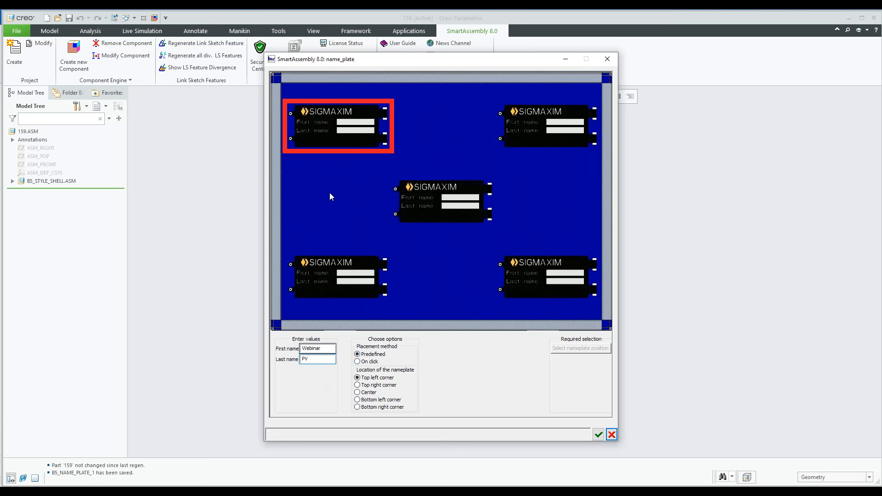
Place the nameplate on the lid with the predefined placement method at the Center location
left_click(358, 362)
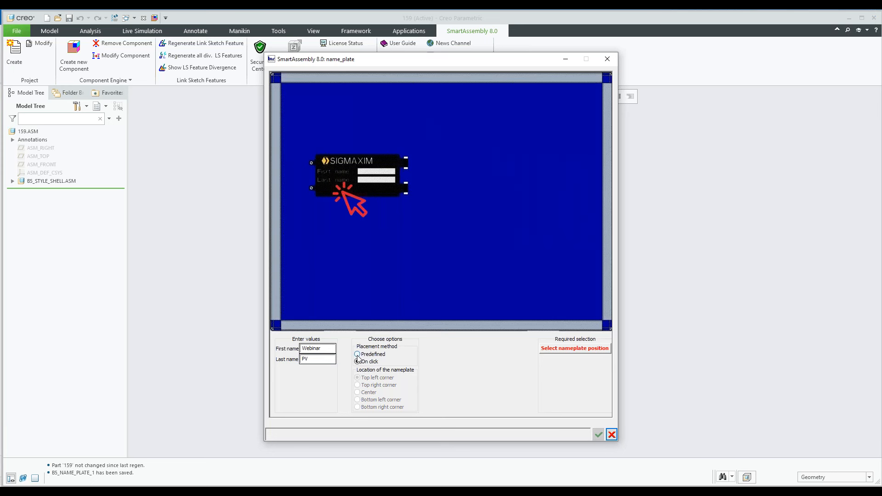
left_click(358, 354)
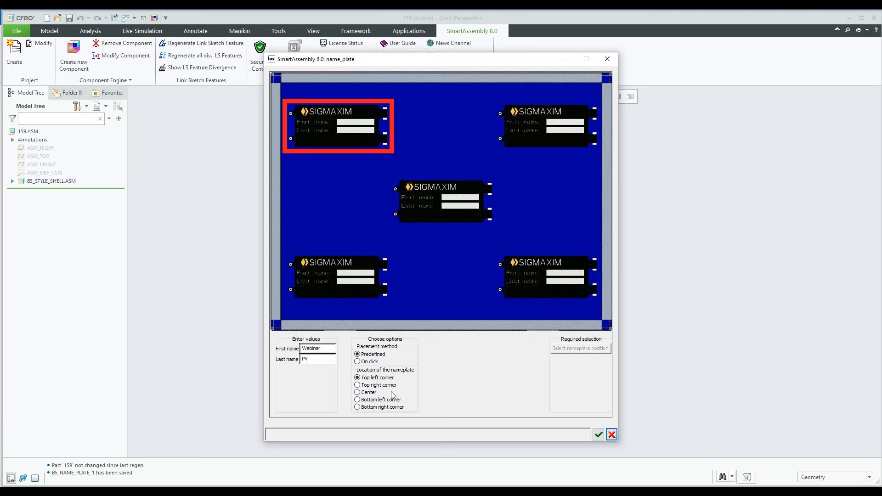
left_click(357, 393)
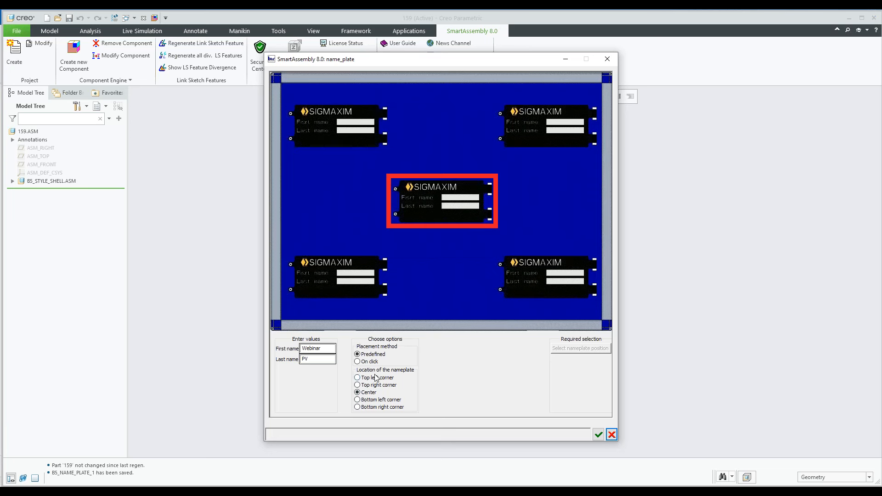
left_click(465, 364)
left_click(598, 436)
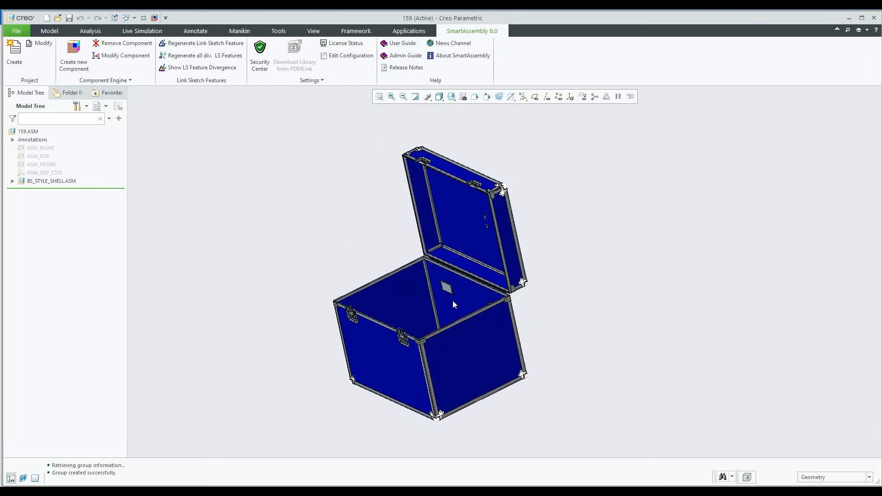
Examine the nameplate's text and fasteners up close on the outside of the lid
middle_click_drag(478, 239, 477, 340)
scroll(474, 271, "up", 3)
scroll(474, 269, "up", 6)
middle_click_drag(473, 269, 439, 276, "shift")
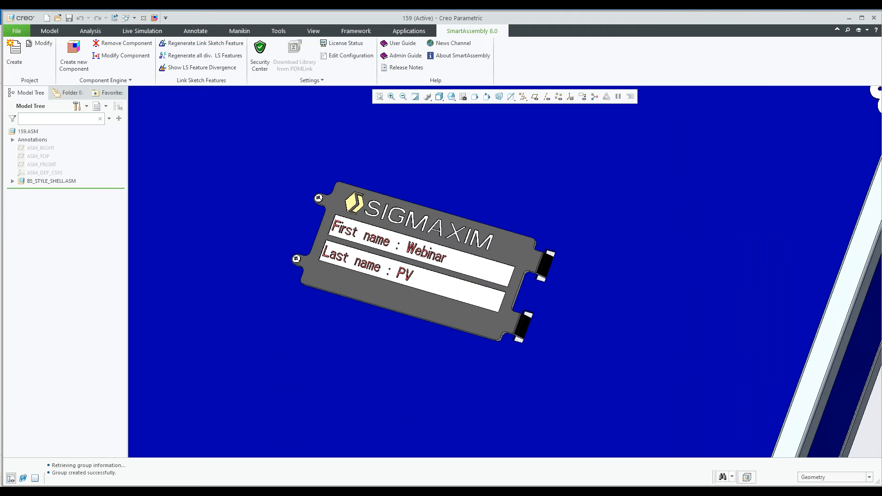
scroll(323, 219, "up", 2)
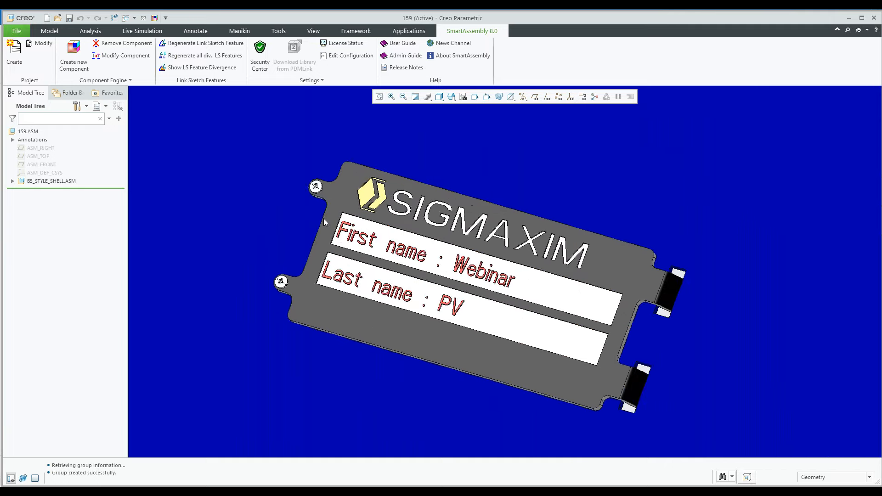
scroll(323, 218, "up", 2)
scroll(310, 192, "down", 4)
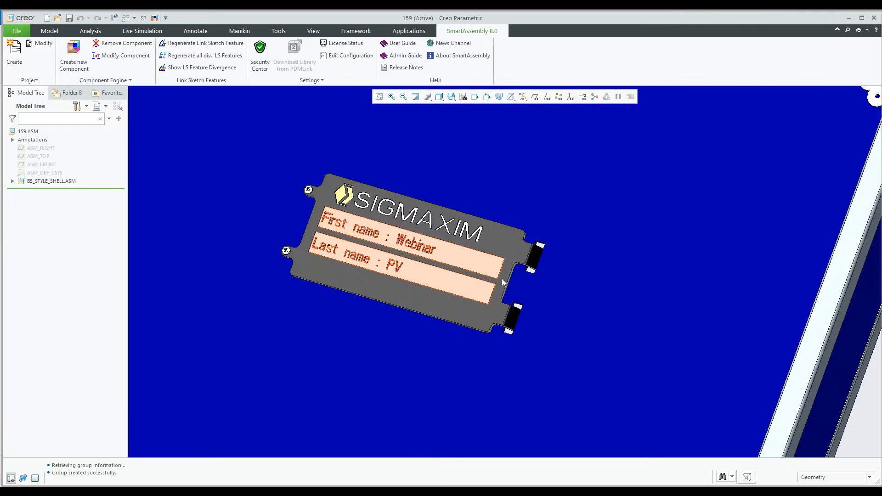
Examine the nameplate's strap ends up close, and view the open case as a whole
scroll(535, 252, "up", 1)
scroll(536, 252, "up", 3)
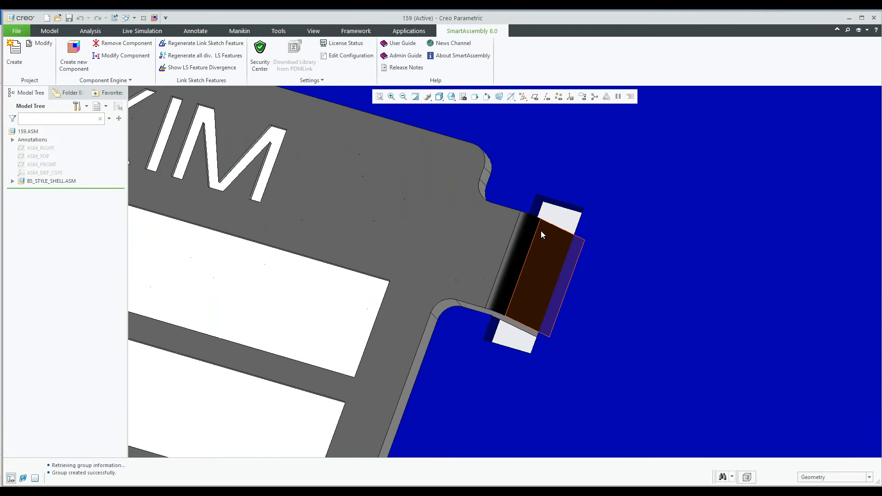
scroll(540, 237, "down", 3)
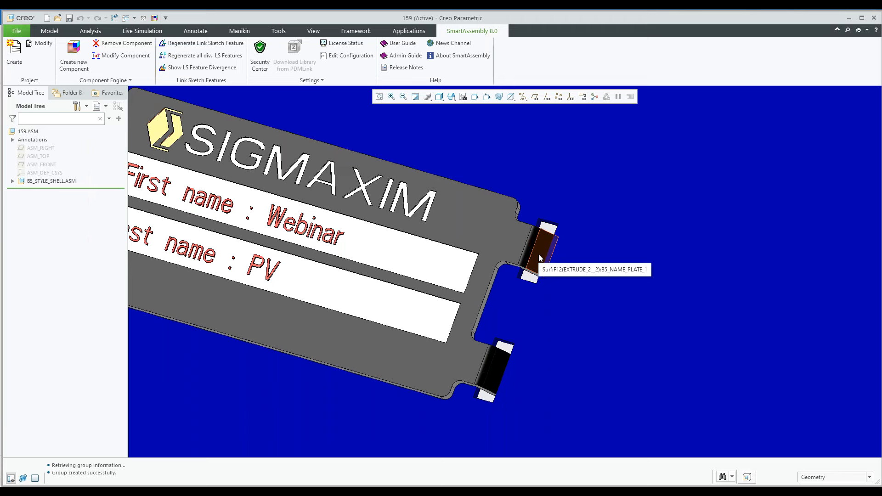
scroll(540, 257, "down", 5)
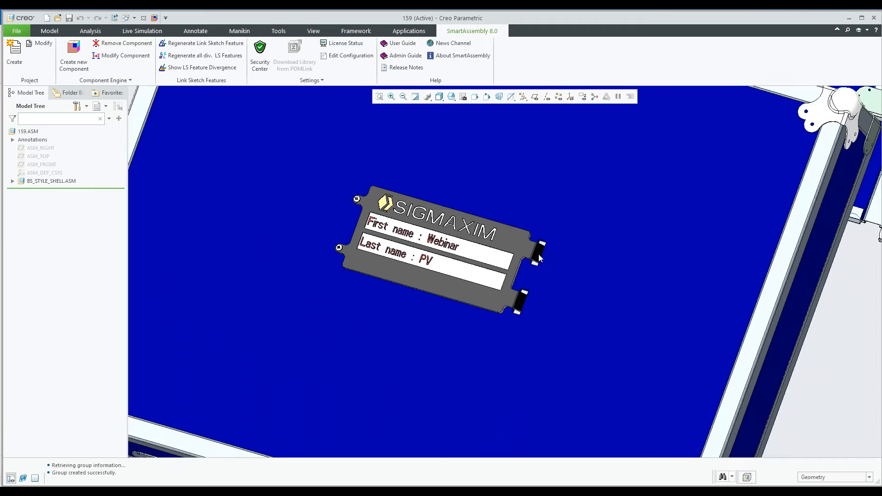
scroll(539, 256, "down", 7)
middle_click_drag(539, 257, 520, 296, "shift")
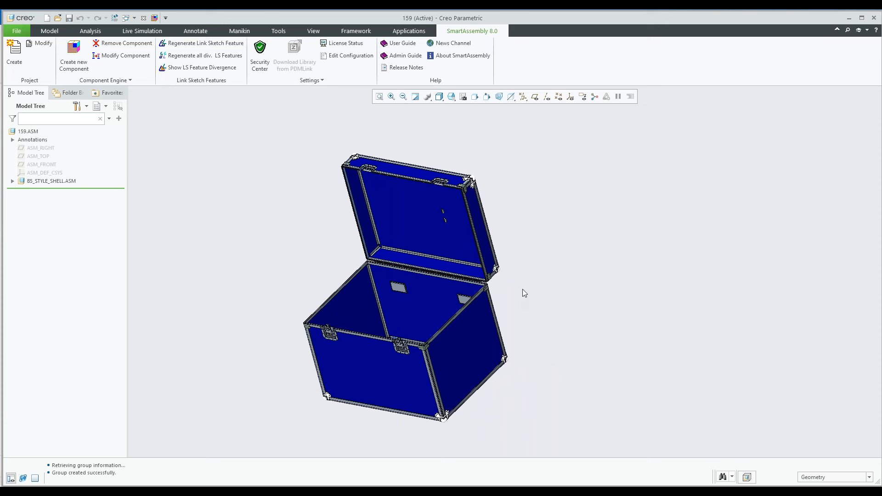
Export a BOM of the case from the 01-Cases library with the Full assembly BOM option
left_click(63, 64)
scroll(490, 244, "down", 2)
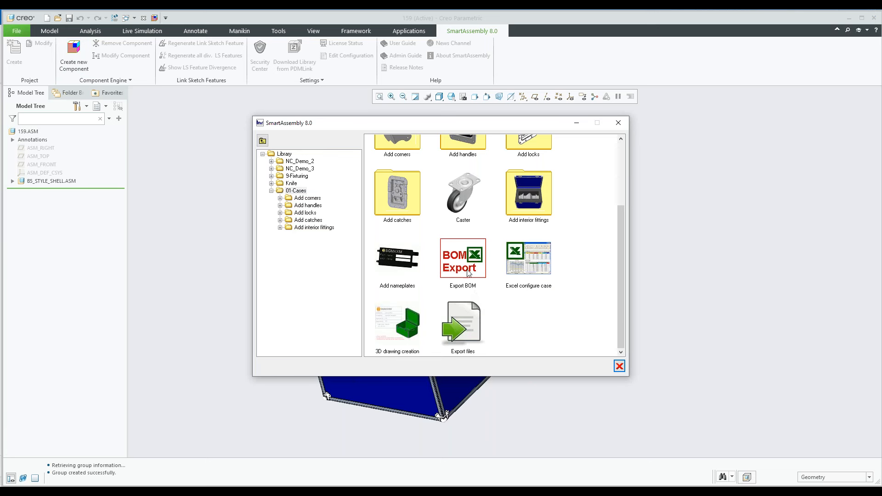
left_click(451, 263)
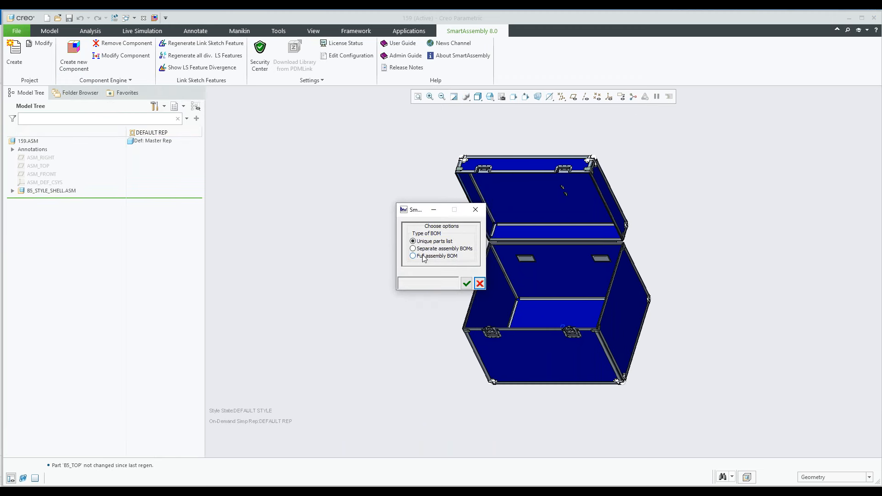
left_click(421, 257)
left_click(466, 284)
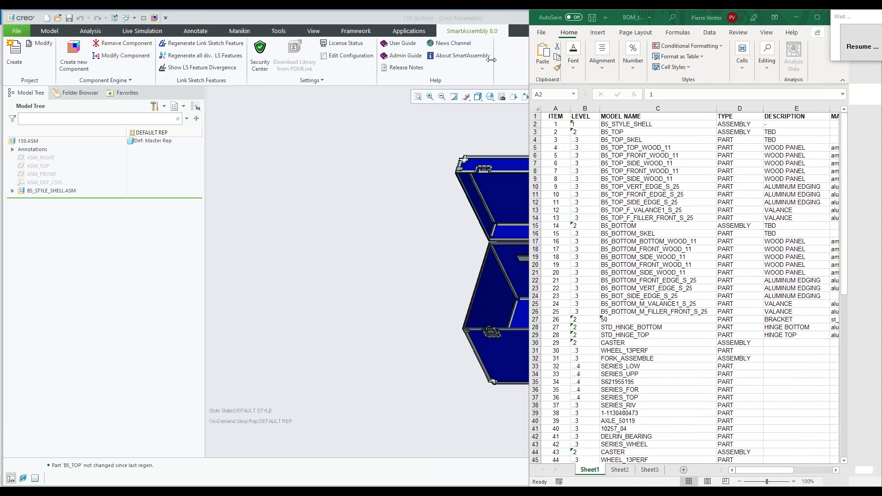
In the exported Excel workbook, review the full assembly BOM's levels, model names, types, descriptions, materials and quantities
left_click_drag(492, 59, 402, 59)
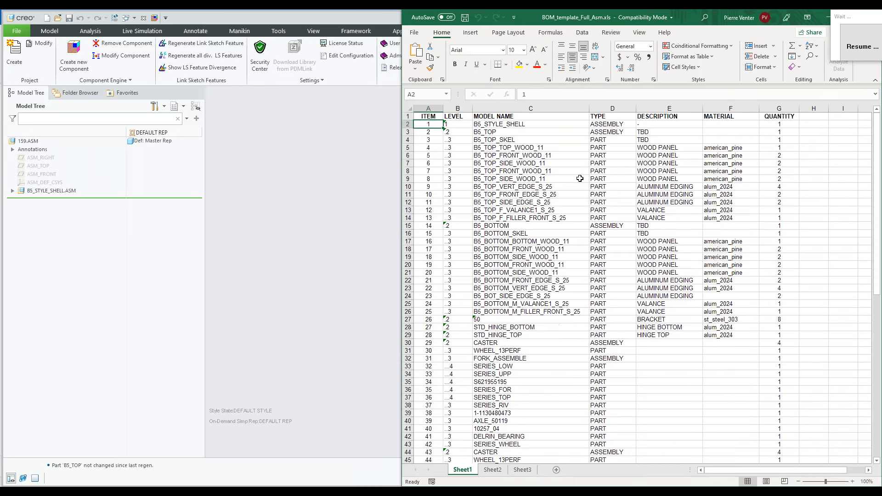
scroll(529, 224, "down", 8)
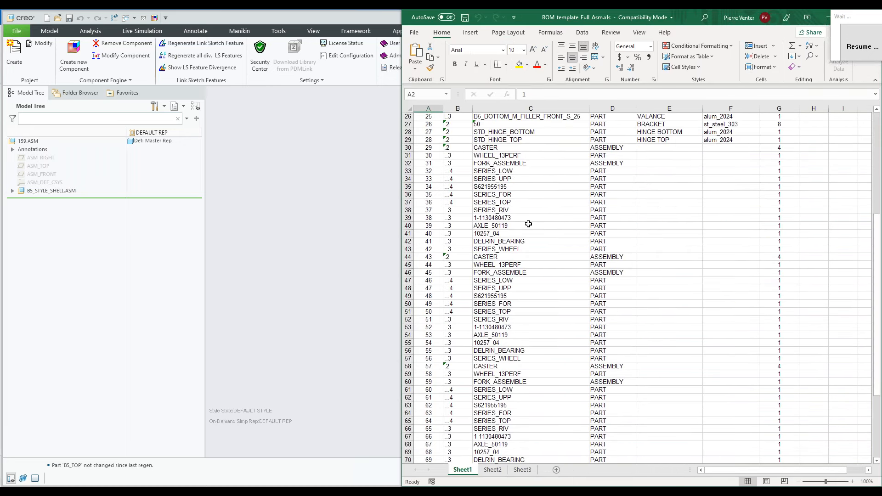
scroll(528, 224, "down", 3)
scroll(528, 223, "down", 5)
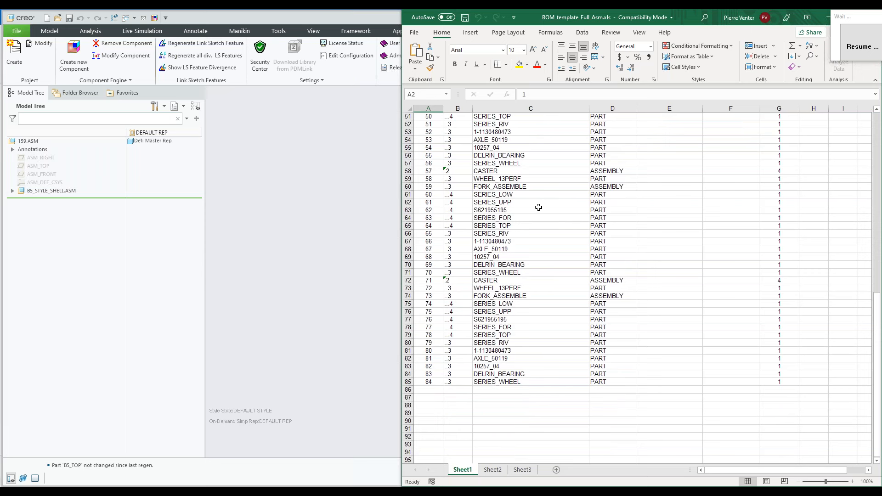
scroll(539, 207, "up", 1)
scroll(538, 207, "up", 5)
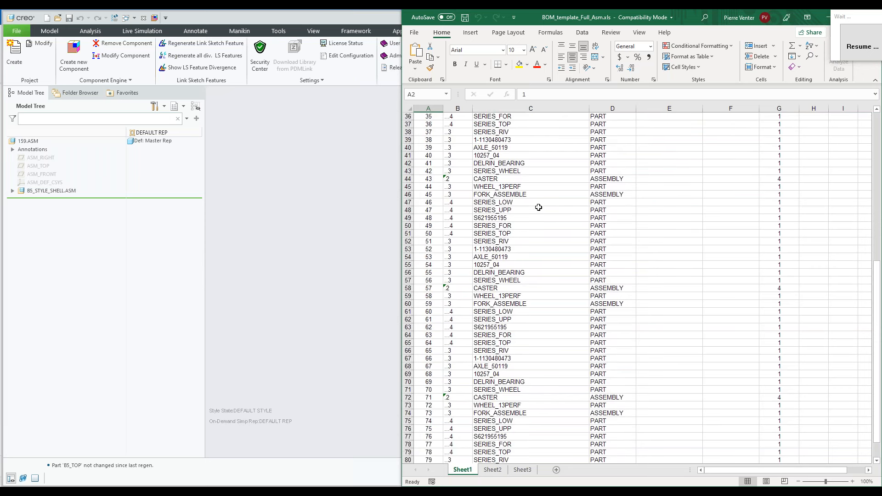
scroll(539, 207, "up", 10)
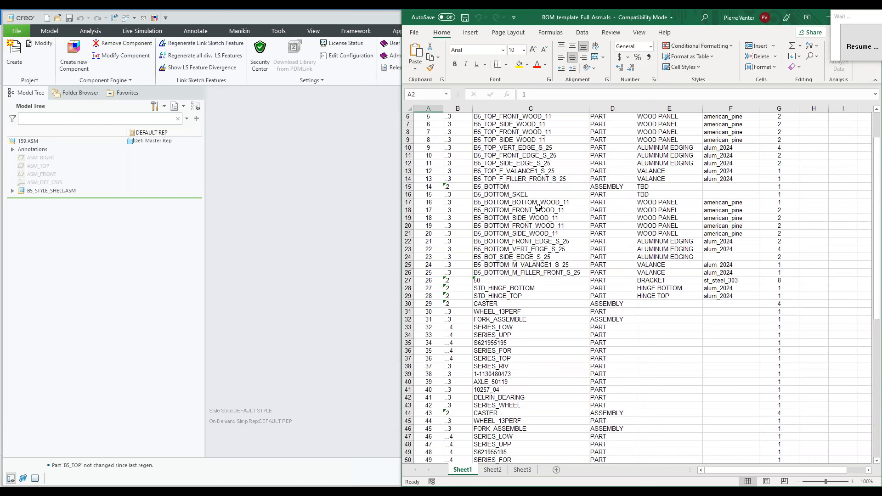
scroll(539, 207, "up", 2)
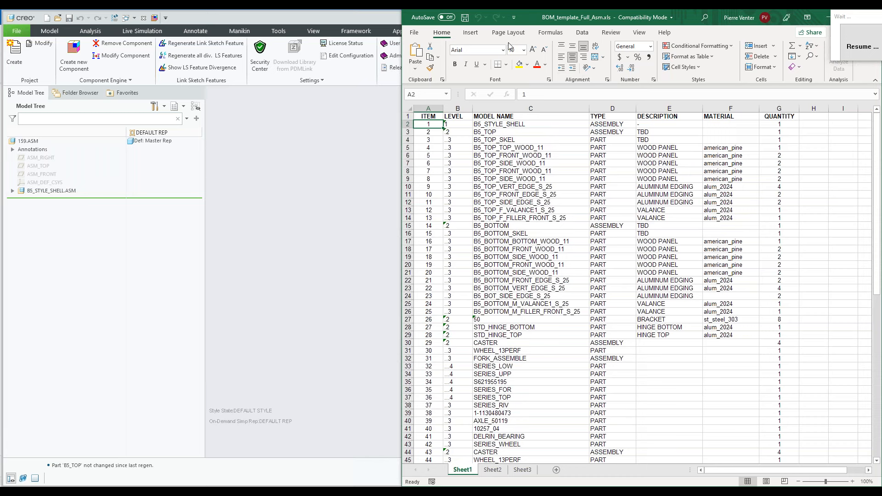
left_click_drag(517, 24, 432, 57)
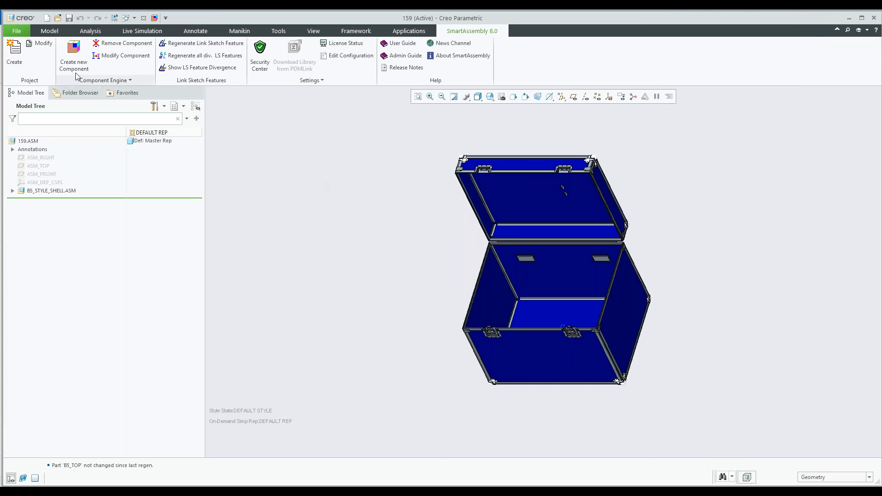
Run the library's Export files function for the case with the 3D Pdf and Creo Drawing options
left_click(75, 61)
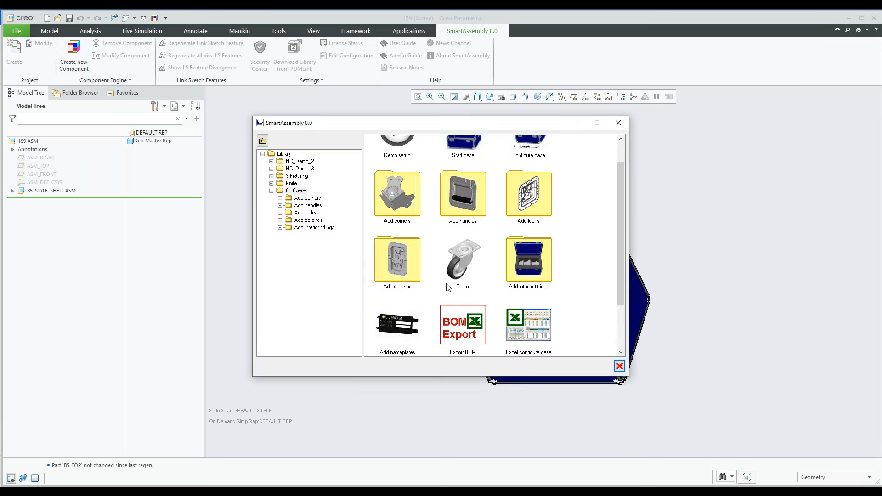
scroll(480, 328, "down", 2)
double_click(456, 321)
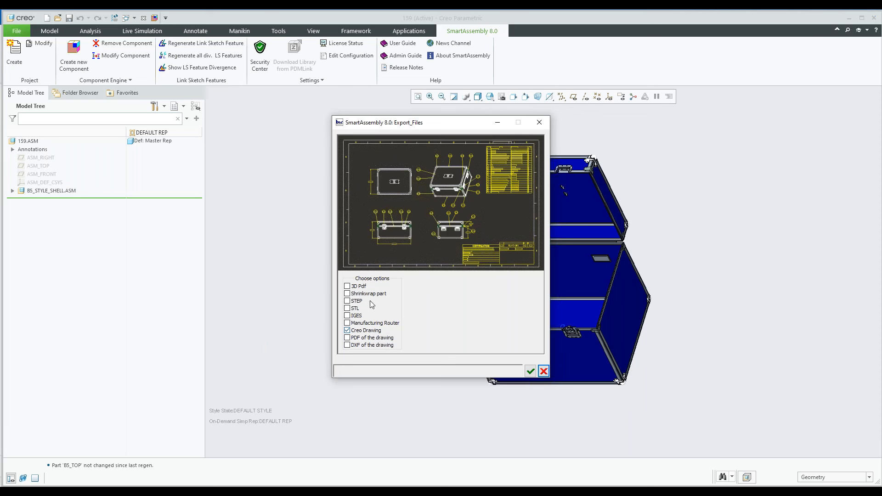
left_click(347, 301)
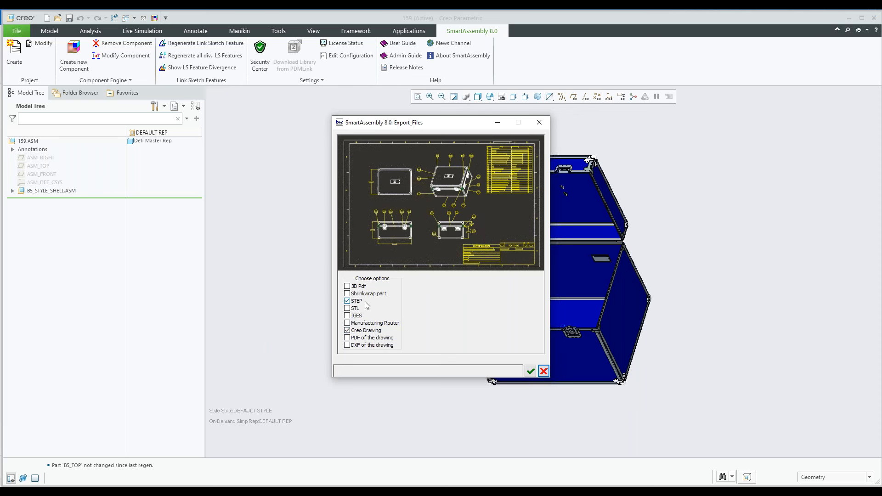
left_click(347, 287)
left_click(349, 301)
left_click(531, 372)
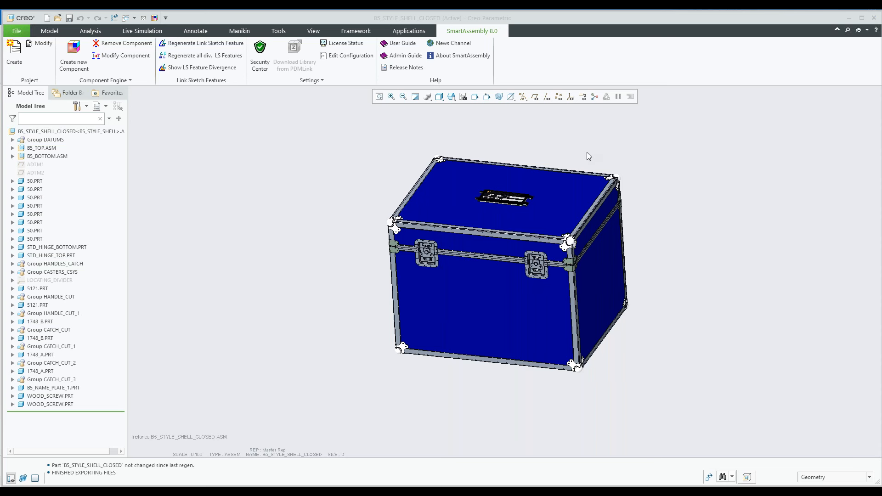
Run 3D drawing creation on the closed case, entering 01 as the value of the rel_style parameter
left_click(74, 56)
scroll(397, 299, "down", 5)
left_click(396, 334)
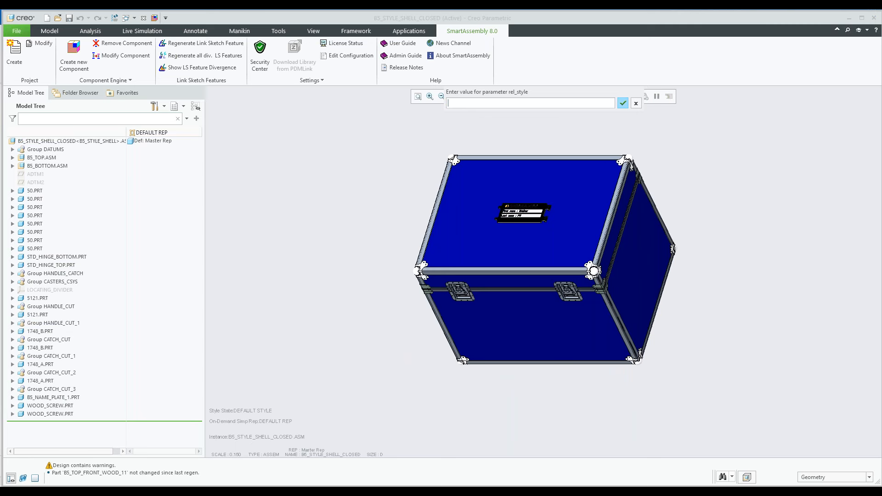
type("01")
key("Return")
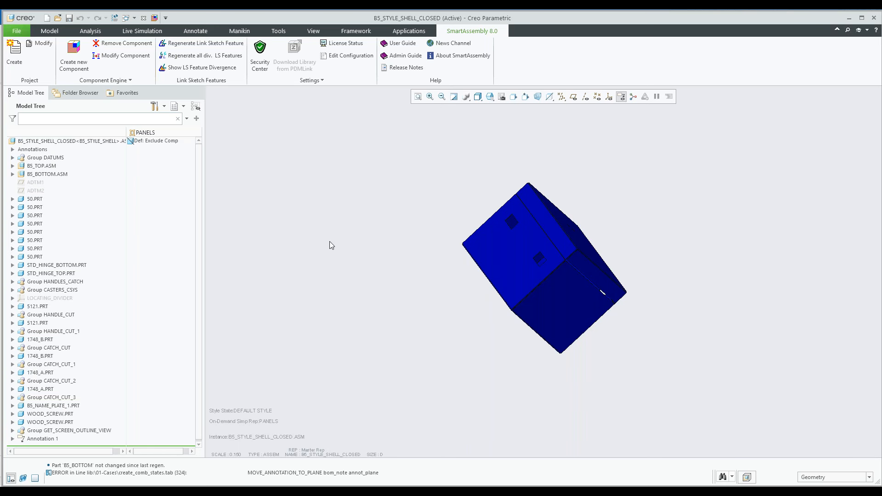
Inspect the panels-only case from several sides and the create_comb_states.tab line in the message log
middle_click_drag(409, 286, 346, 286)
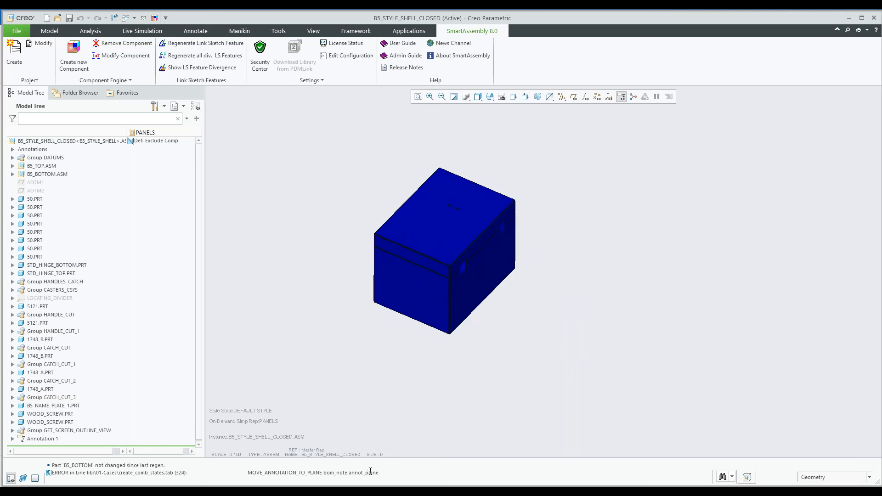
double_click(59, 473)
left_click_drag(75, 473, 181, 471)
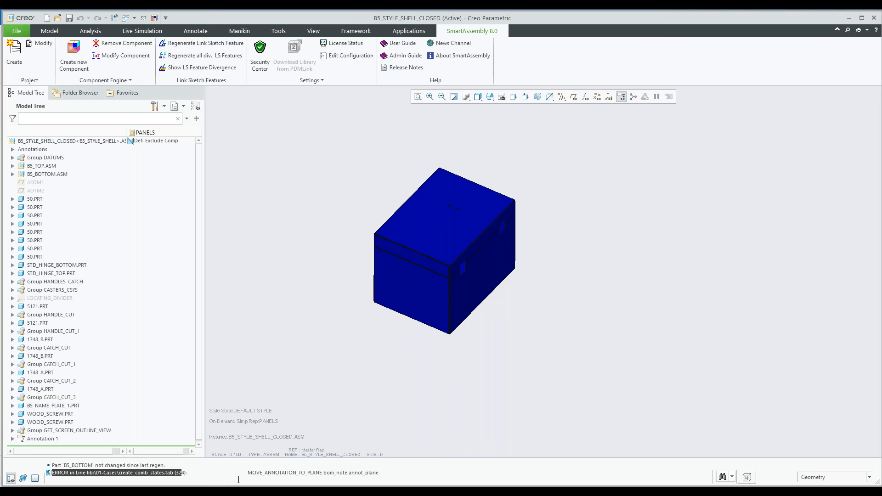
mouse_move(477, 325)
middle_mouse_down()
mouse_move(446, 284)
mouse_move(405, 315)
mouse_move(490, 203)
mouse_move(486, 311)
middle_mouse_up()
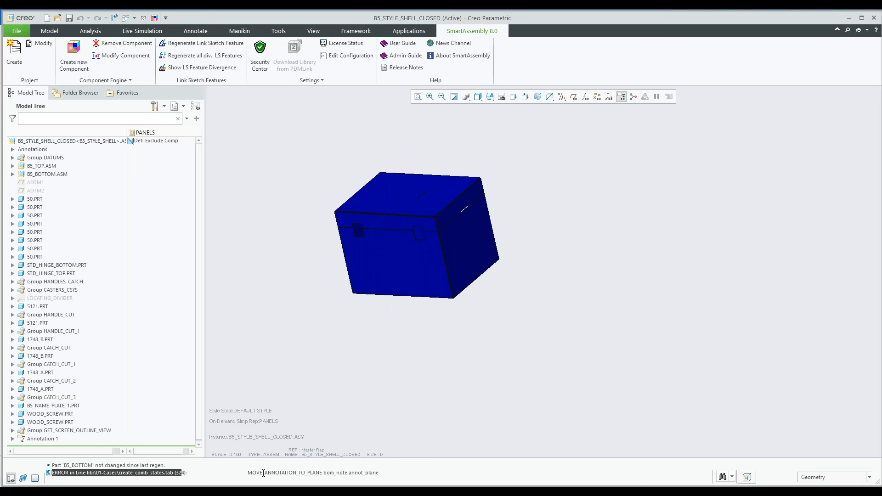
middle_click_drag(450, 313, 448, 316, "shift")
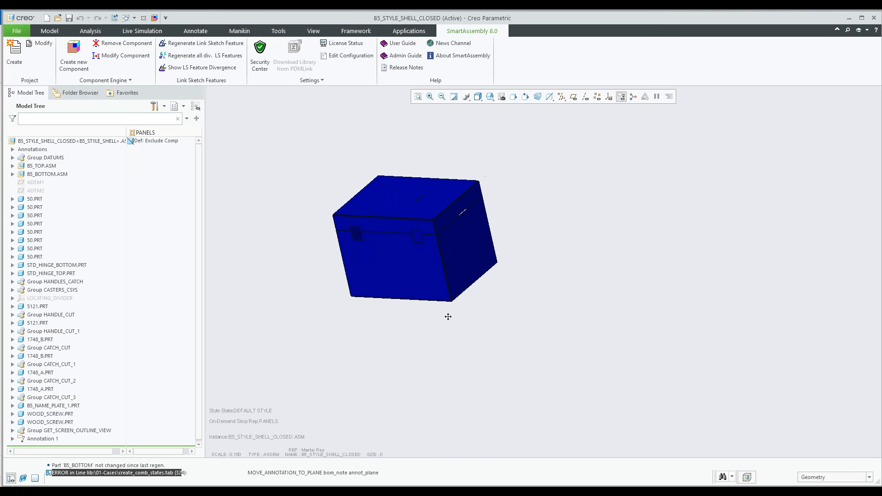
Show the annotations of the 1_Panels combination state, inspect them on the case and switch to Default All
left_click(199, 31)
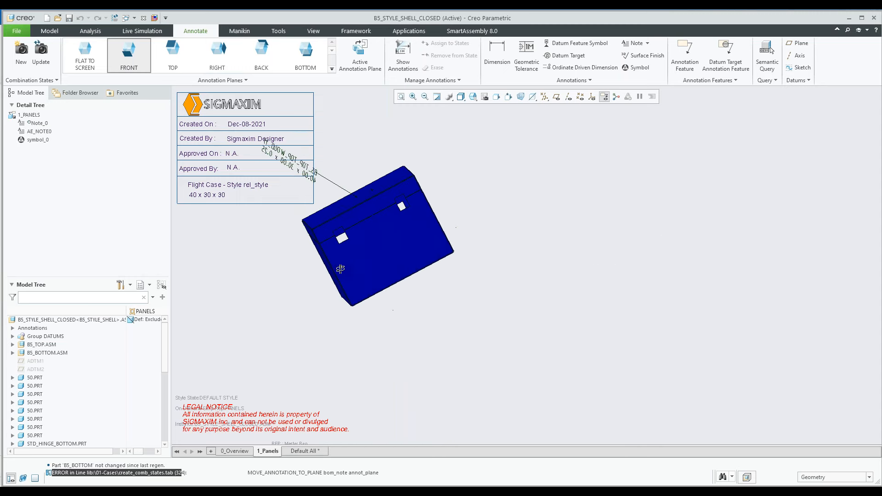
middle_click_drag(518, 256, 460, 322)
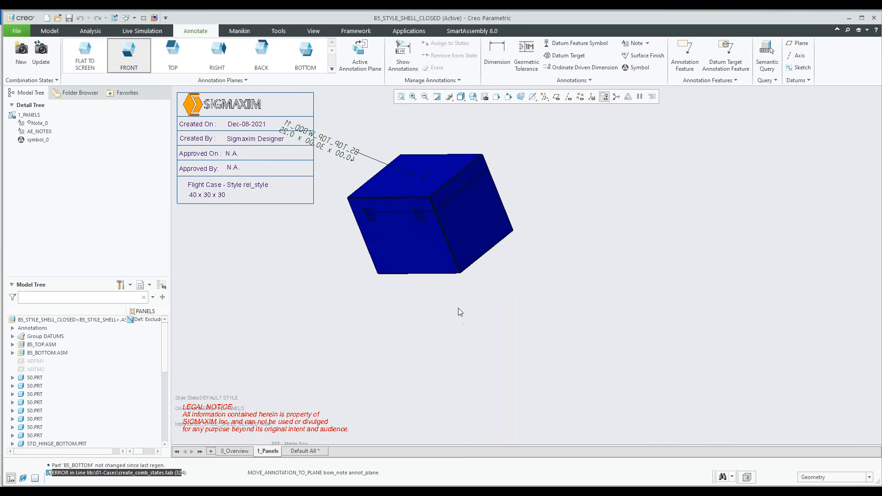
scroll(429, 216, "up", 5)
scroll(430, 225, "down", 2)
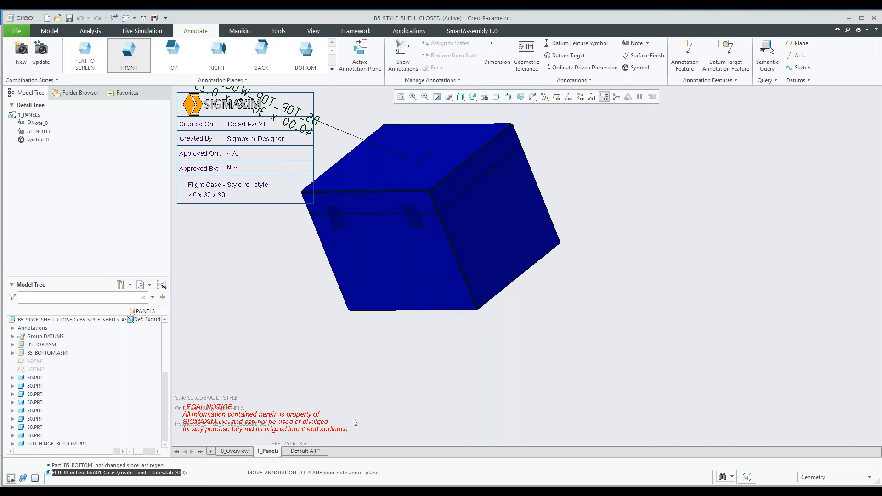
left_click(304, 451)
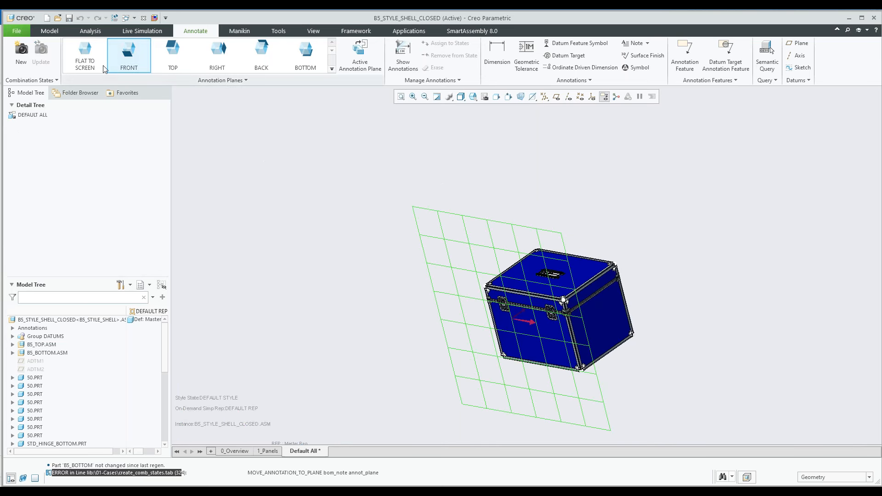
Open the drawing 159.drw from the models in session
left_click(58, 18)
left_click(286, 205)
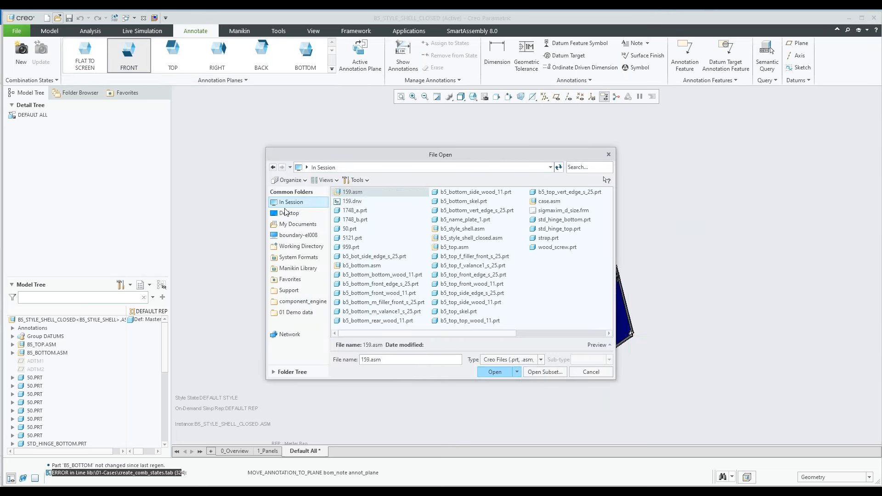
double_click(352, 202)
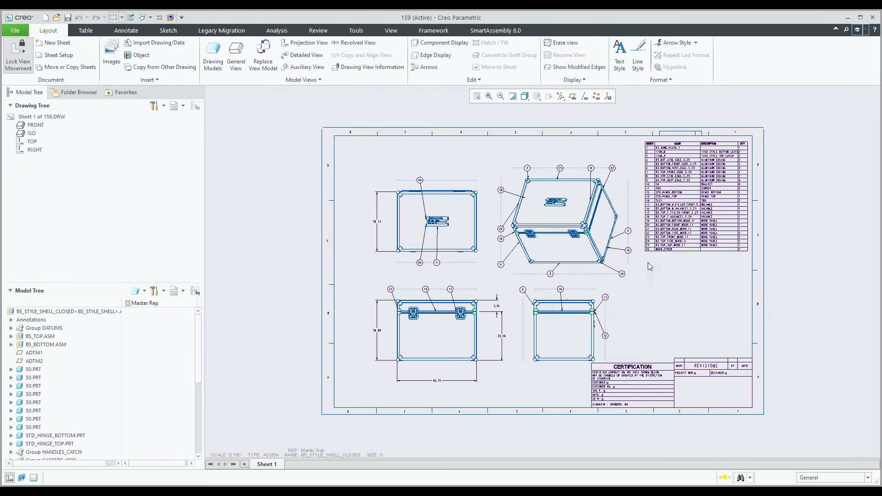
Examine the case drawing's views, balloons, parts table and the certification block with its customer and date fields
scroll(648, 263, "up", 5)
scroll(649, 274, "down", 3)
scroll(694, 302, "up", 2)
middle_click_drag(689, 337, 586, 207)
scroll(521, 415, "up", 5)
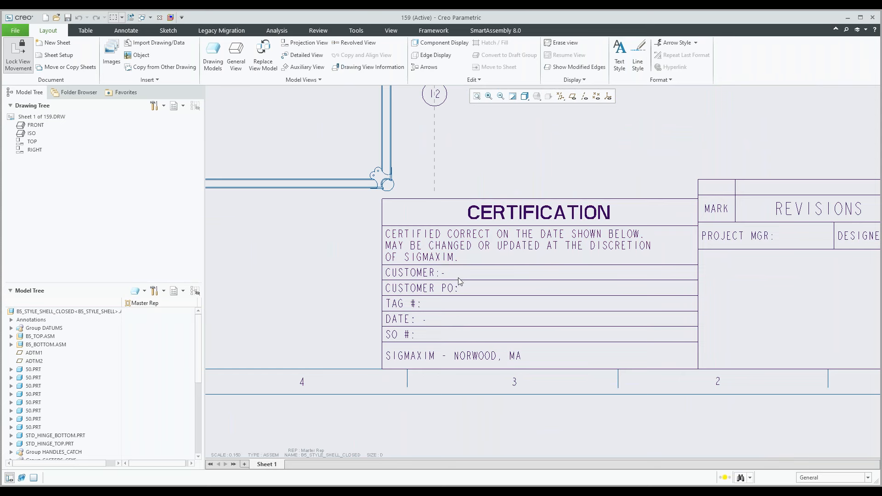
scroll(457, 278, "down", 7)
scroll(451, 281, "down", 4)
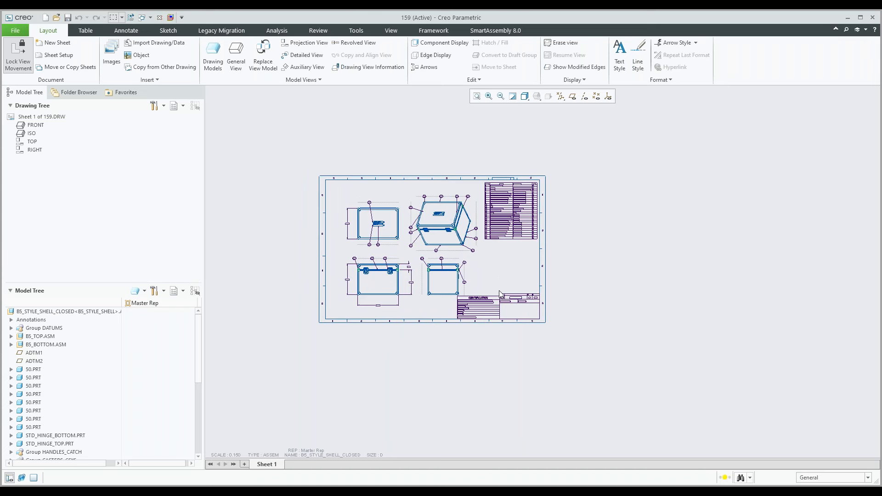
scroll(434, 227, "up", 5)
scroll(434, 227, "down", 7)
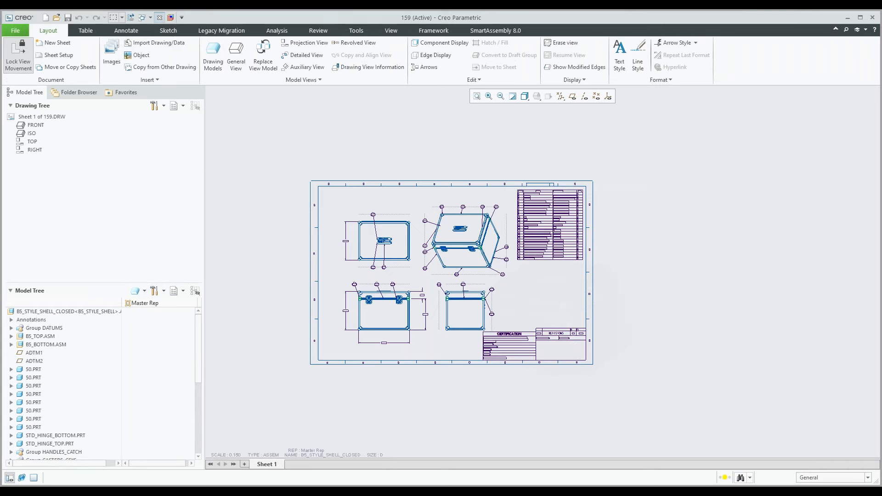
Close the open model windows and erase all objects not displayed from the session
left_click(159, 18)
left_click(160, 17)
left_click(123, 57)
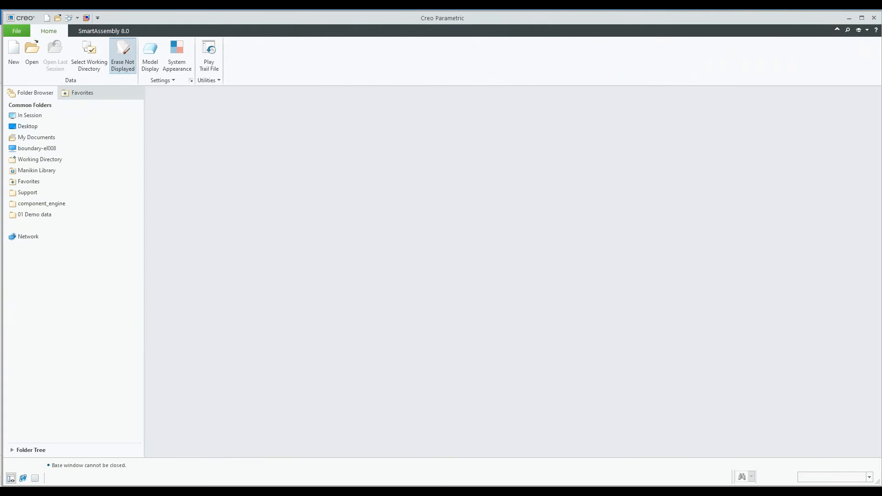
left_click(450, 332)
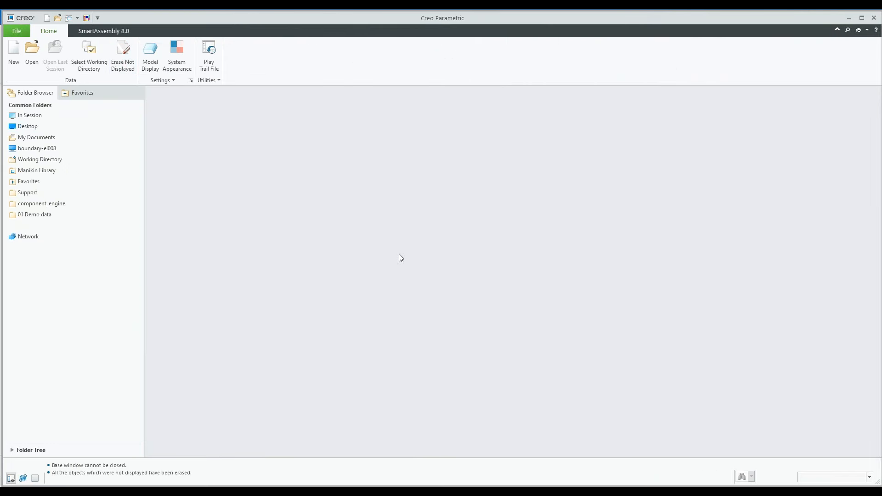
Run the demo setup with SmartAssembly's Create new Component to load part 6203-12-418, and turn off the annotation display
left_click(105, 31)
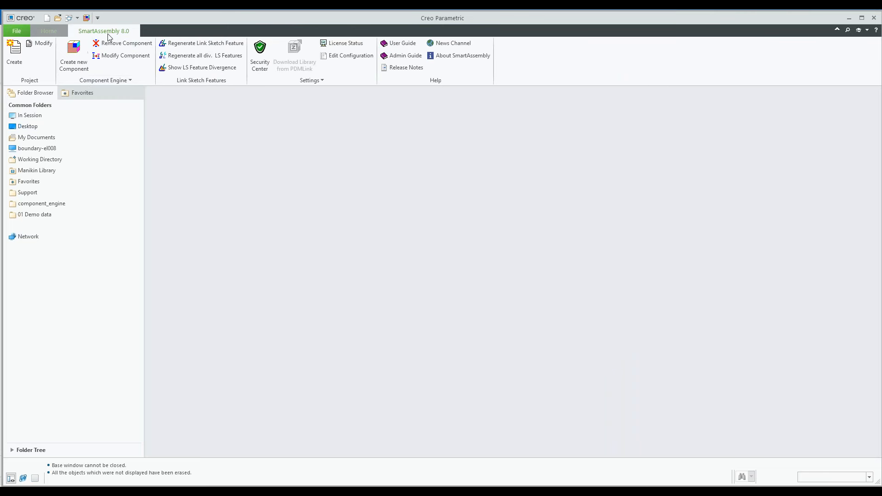
left_click(74, 60)
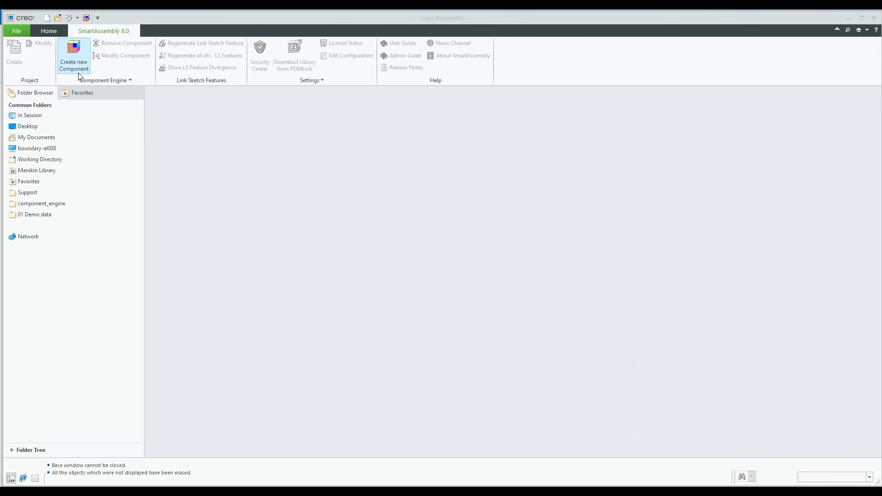
left_click(302, 177)
left_click(397, 159)
mouse_move(550, 256)
middle_mouse_down()
mouse_move(530, 271)
mouse_move(472, 274)
middle_mouse_up()
left_click(586, 97)
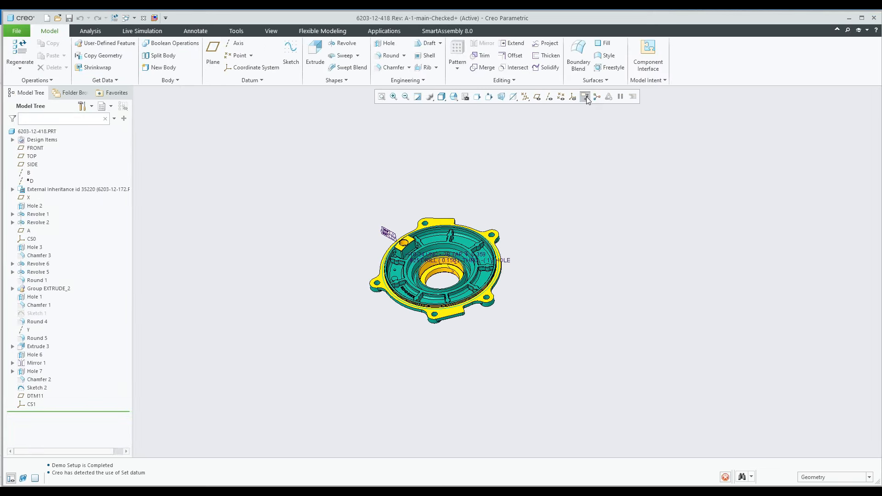
Examine the 6203-12-418 cover's ribs, lugs, central bore and machined faces from different angles
scroll(474, 272, "up", 8)
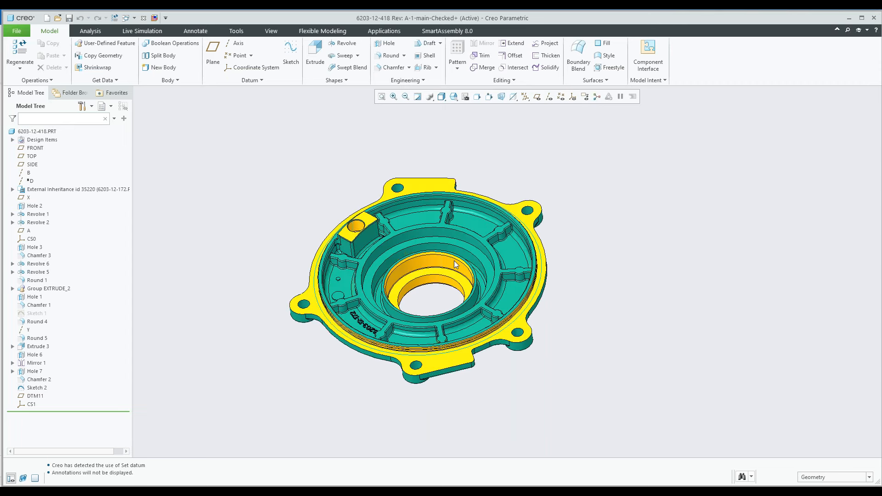
scroll(454, 260, "up", 2)
scroll(466, 267, "down", 4)
mouse_move(465, 270)
middle_mouse_down()
mouse_move(465, 214)
mouse_move(466, 258)
mouse_move(454, 264)
middle_mouse_up()
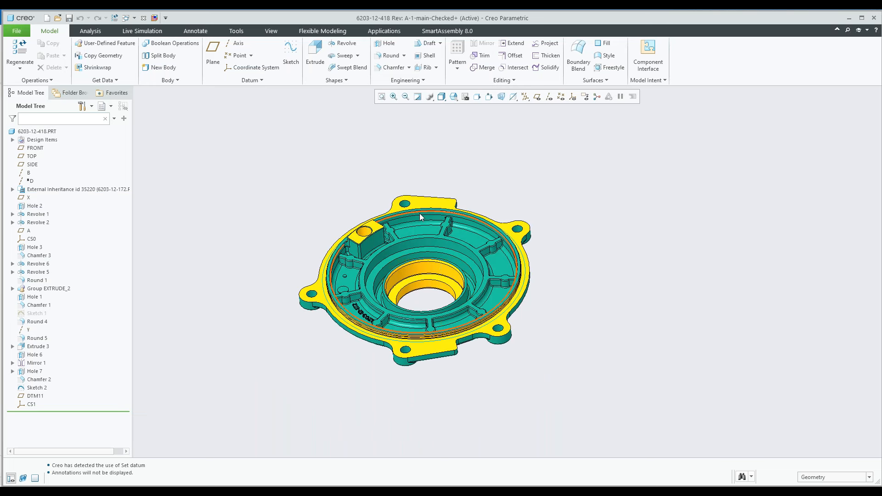
scroll(446, 219, "down", 2)
scroll(443, 255, "up", 2)
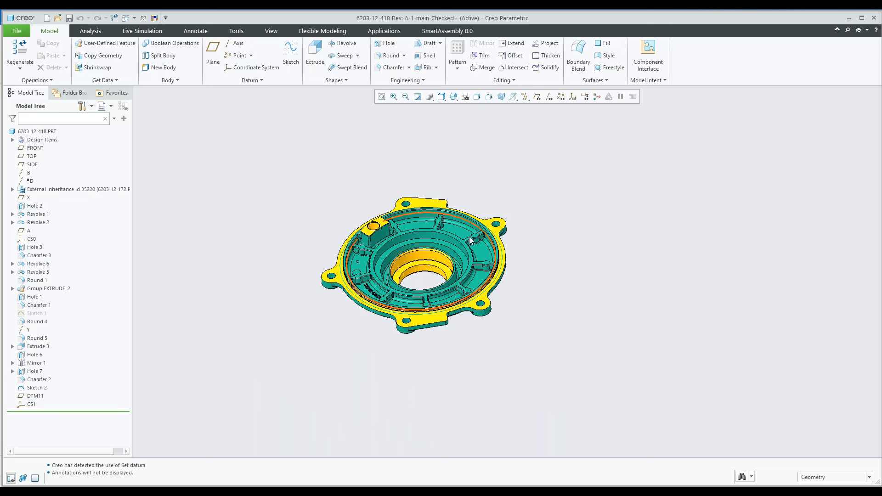
middle_click_drag(439, 266, 479, 249)
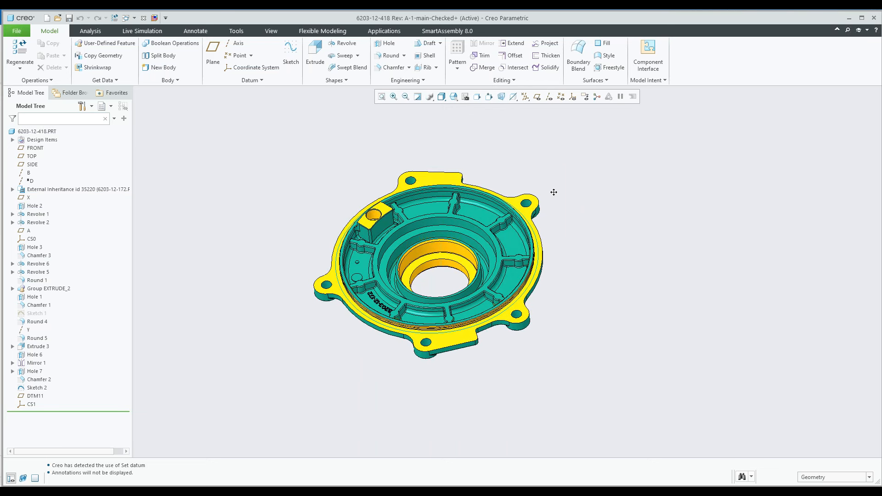
Create the mill fixture assembly around the cover with project number 123 and the BRIDGEPORT XR machine
left_click(448, 31)
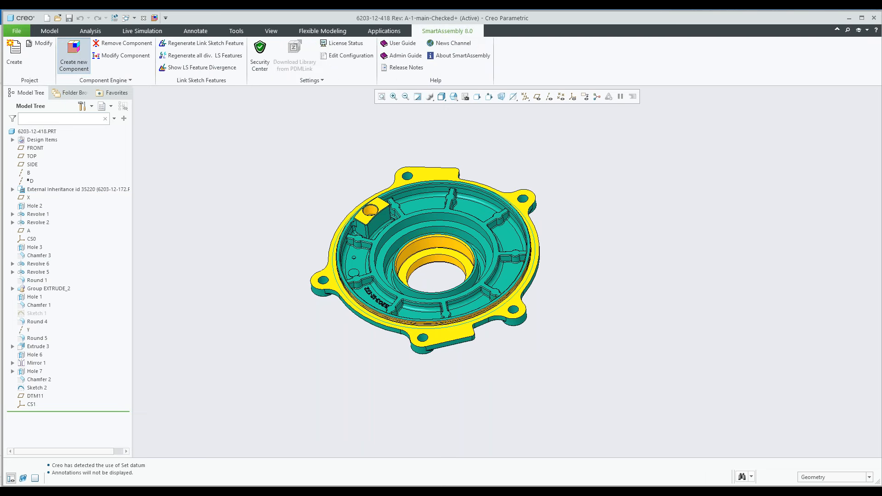
left_click(74, 55)
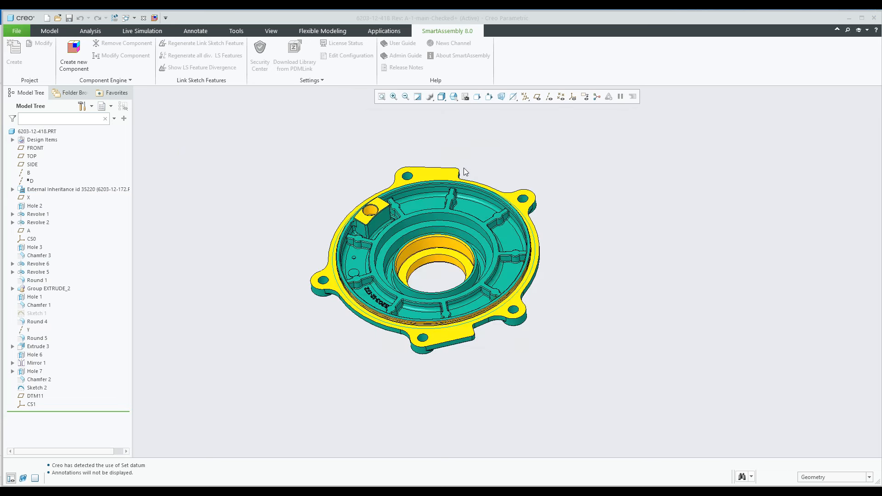
type("123")
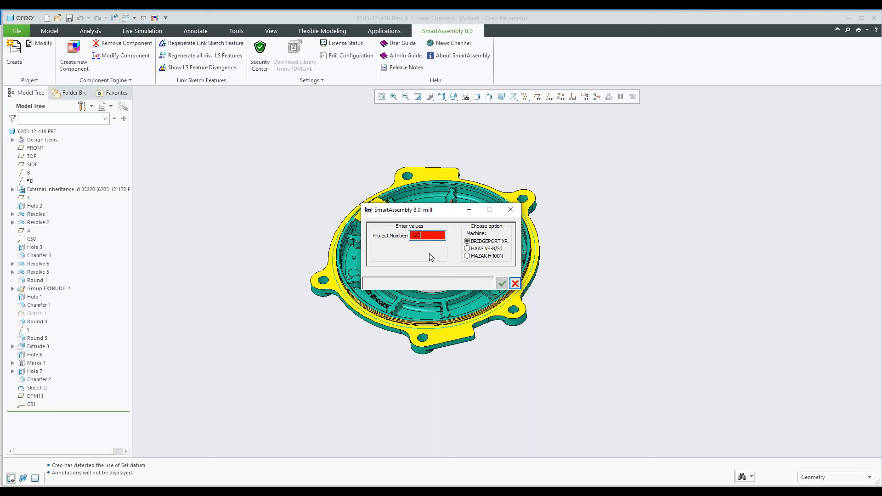
key("Return")
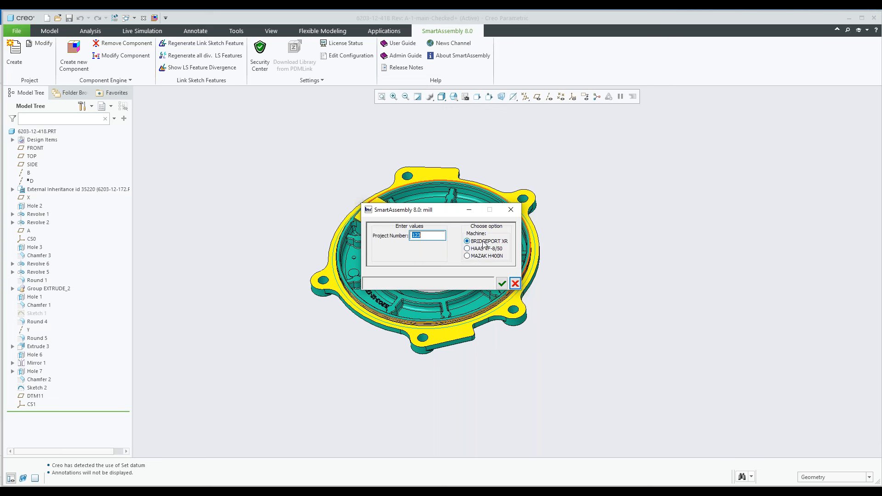
left_click(501, 284)
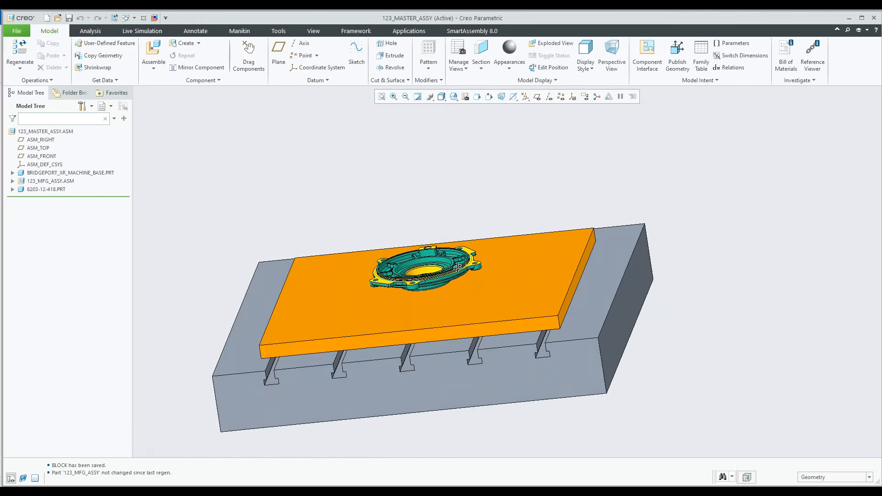
Examine the machine base, manufacturing subassembly and cover part in the new master assembly
left_click(70, 174)
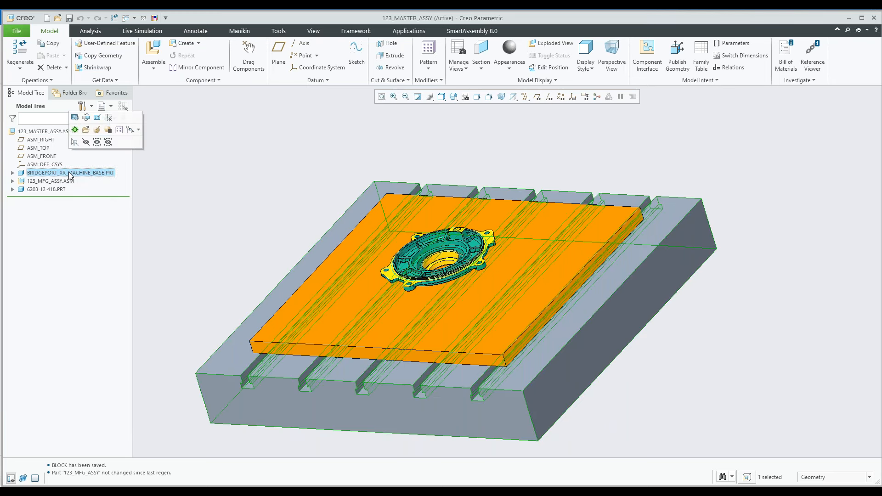
left_click(62, 182)
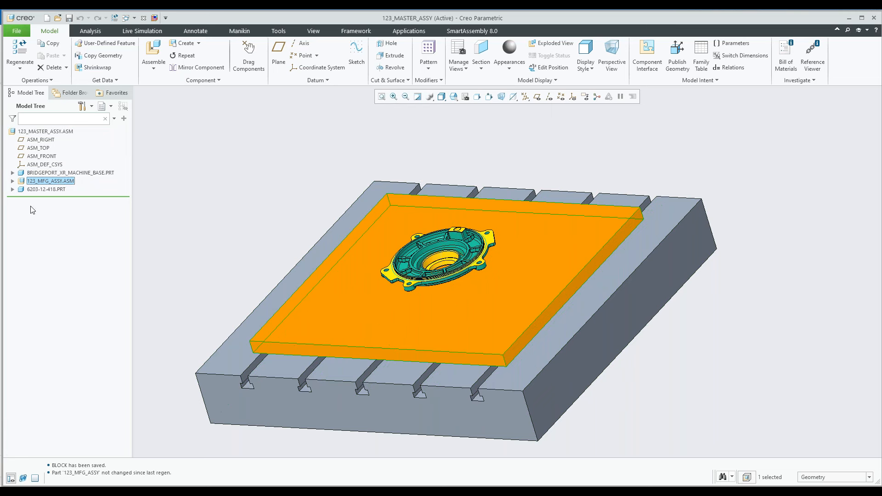
left_click(45, 189)
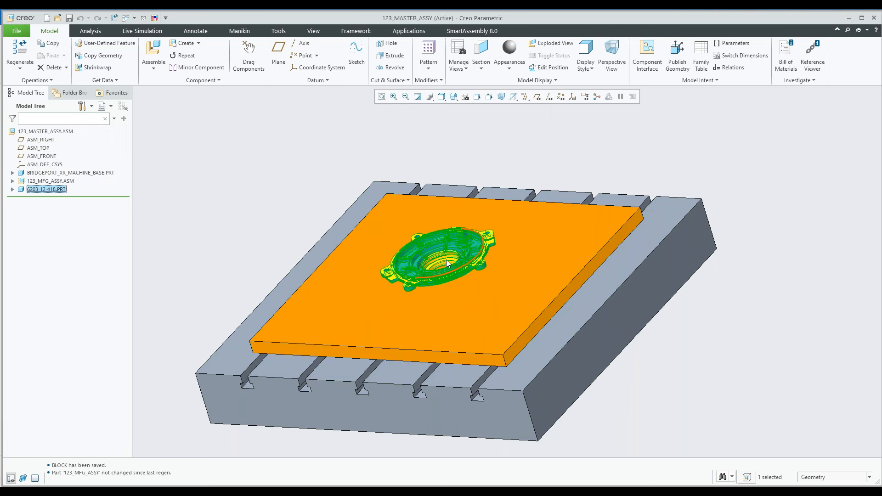
scroll(448, 255, "up", 2)
scroll(449, 255, "up", 1)
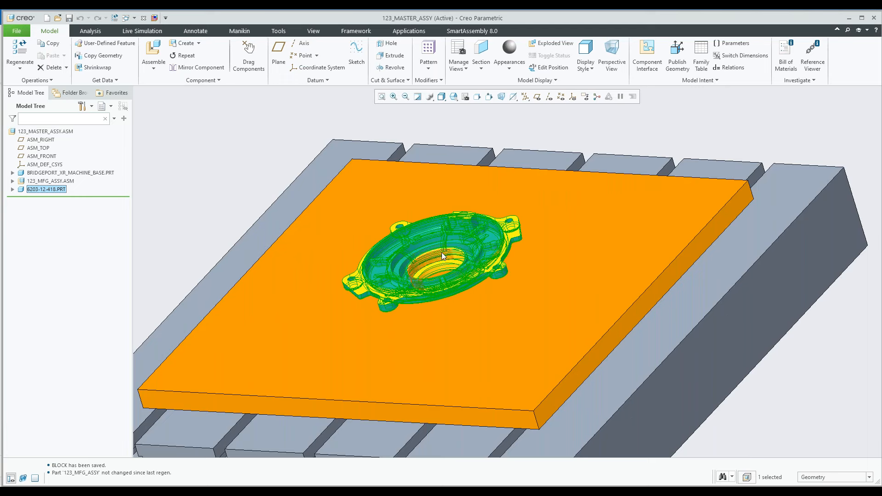
scroll(436, 250, "up", 2)
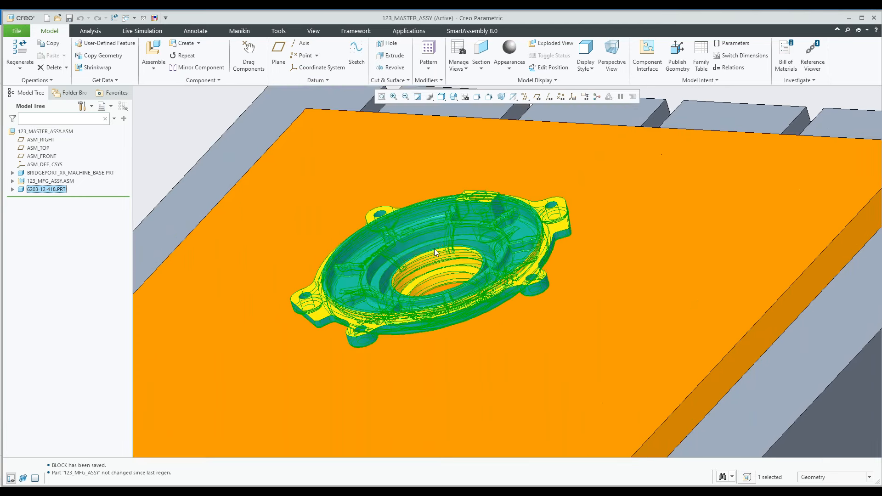
scroll(436, 246, "down", 2)
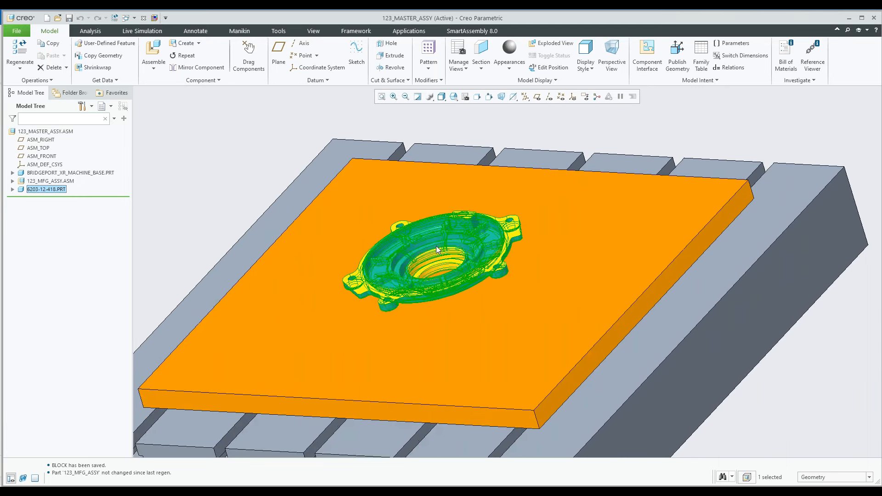
scroll(436, 247, "down", 2)
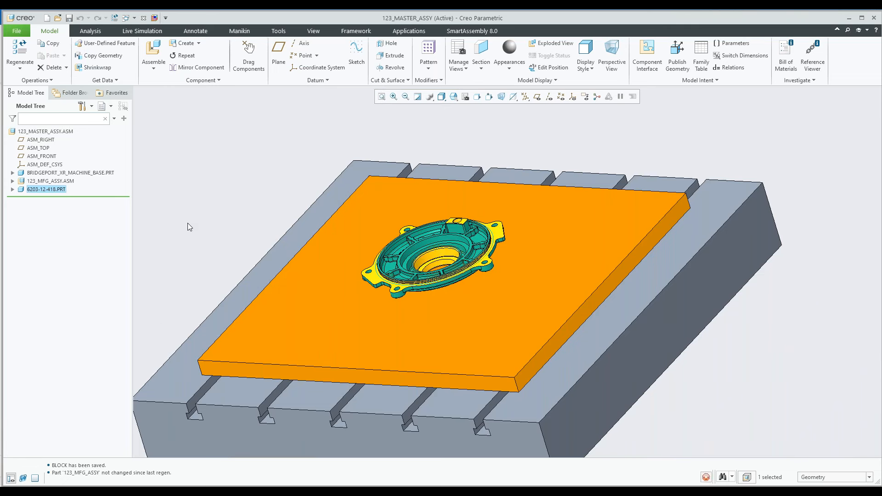
left_click(187, 222)
left_click(52, 185)
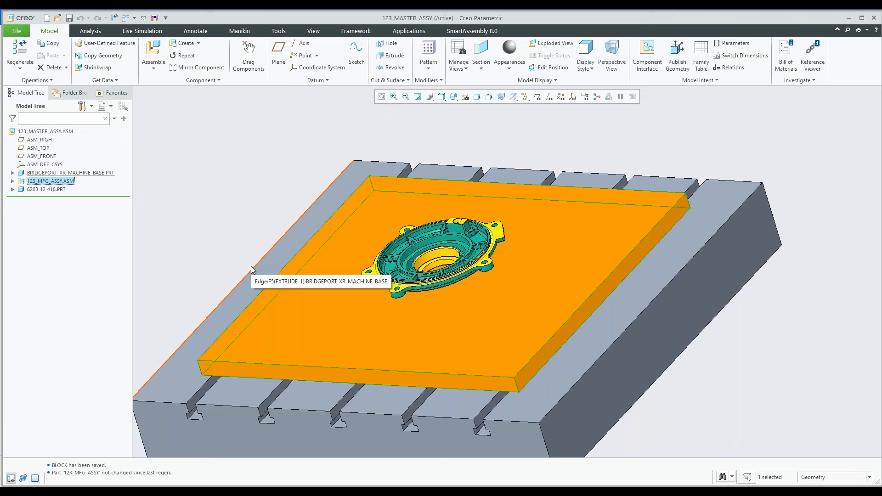
left_click(236, 245)
middle_click_drag(249, 250, 312, 257)
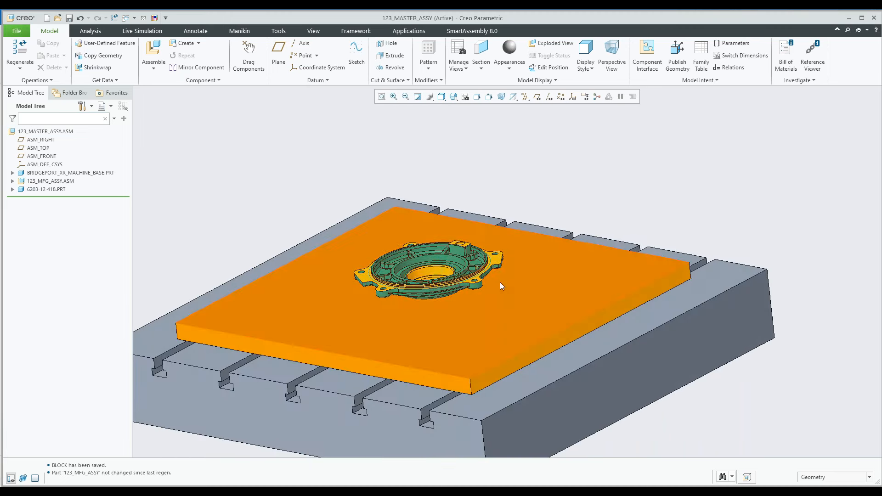
Assemble a Center Clamp from the 9-Fixturing clamps library, using the cover's central axis as its placement axis
left_click(472, 31)
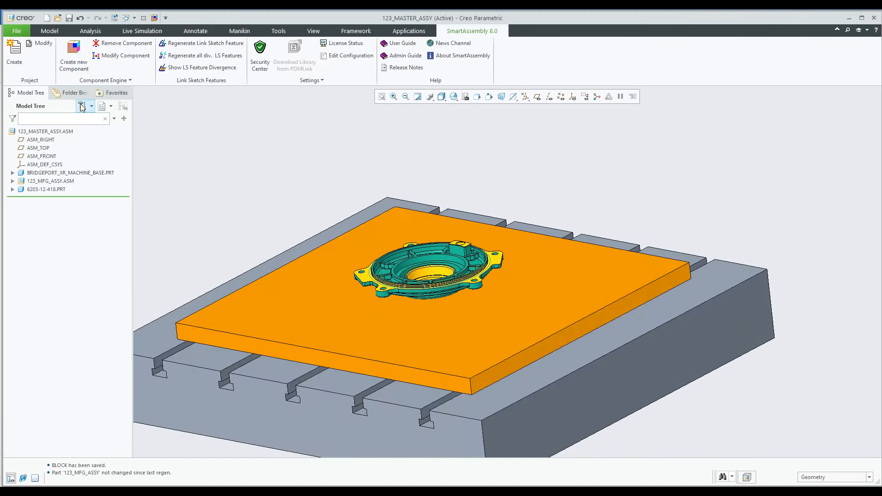
left_click(75, 62)
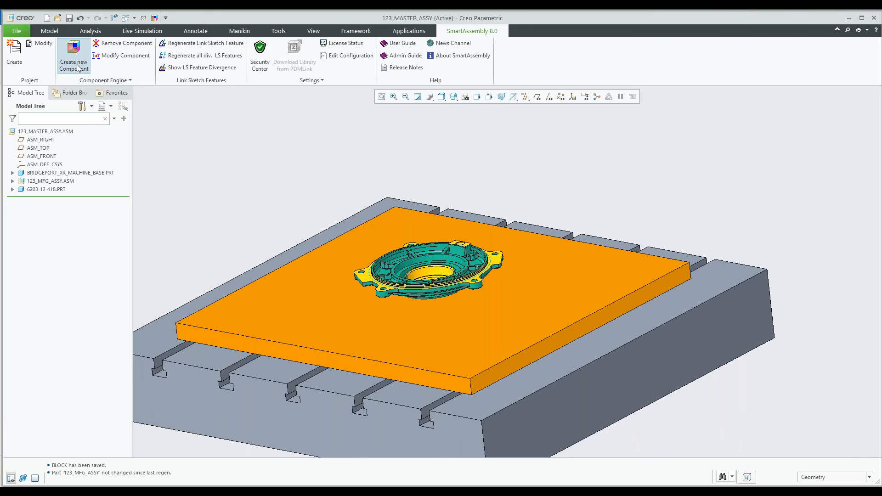
left_click(523, 177)
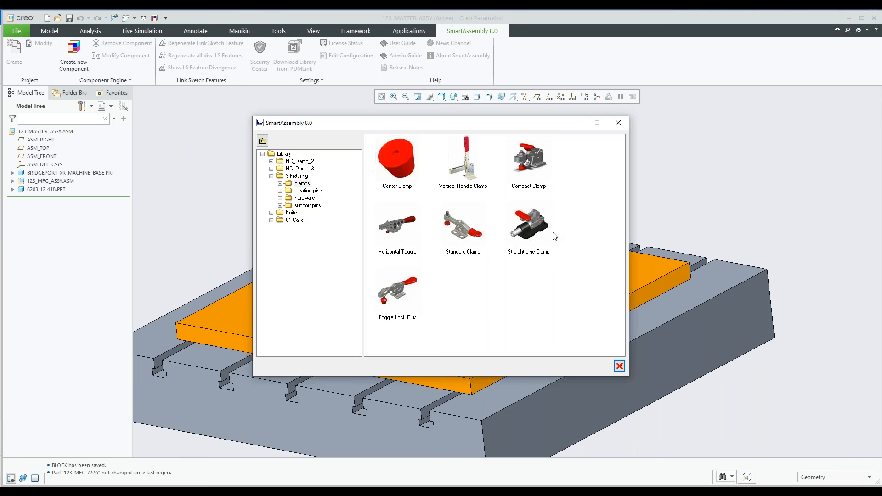
double_click(405, 170)
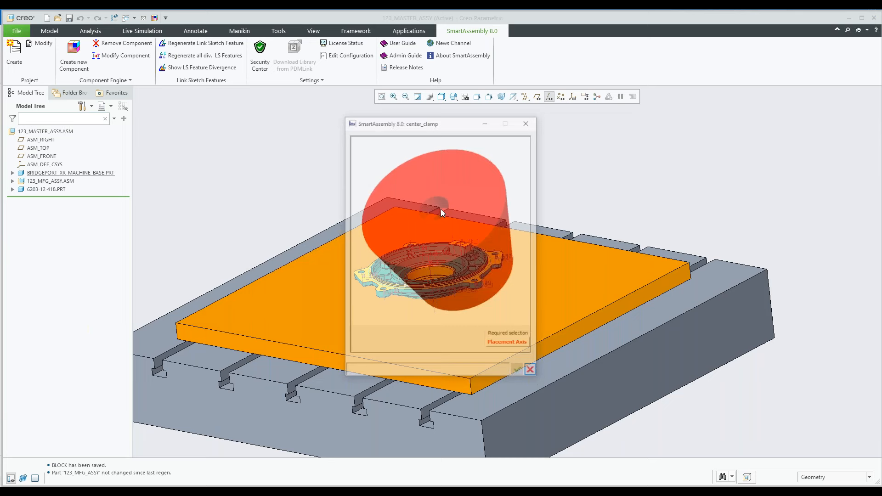
left_click(497, 346)
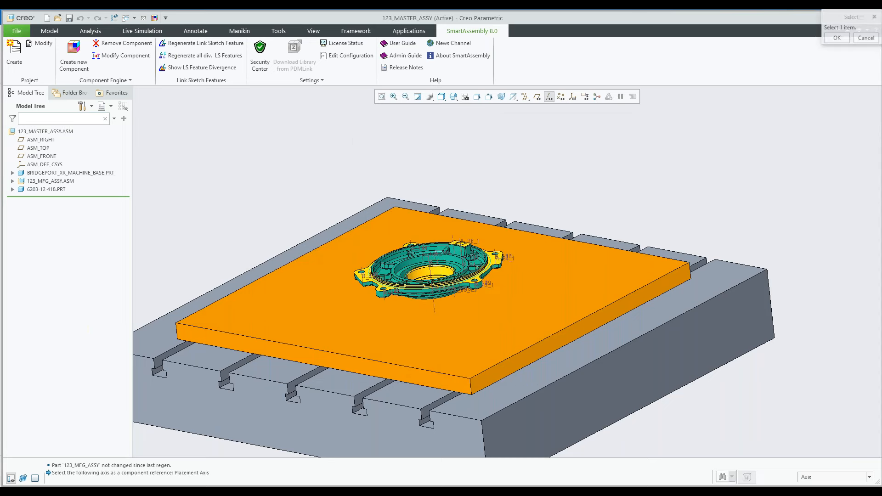
scroll(446, 290, "down", 5)
left_click(446, 291)
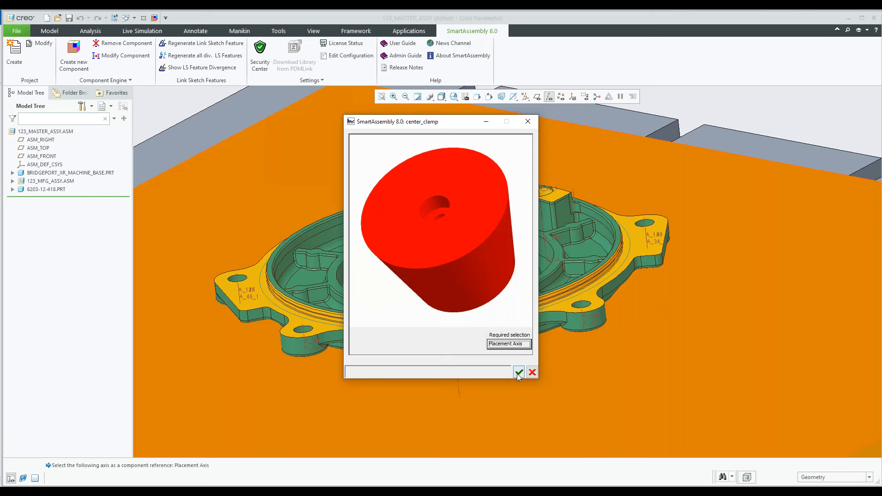
left_click(519, 373)
Assemble a Vertical Handle Clamp with Radial orientation, using the upper face of one cover lug as its placement surface
middle_click_drag(520, 336, 512, 355)
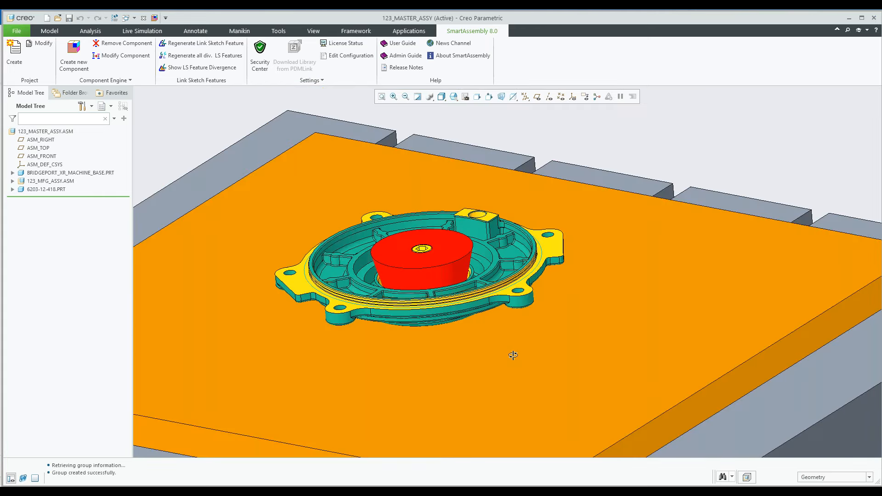
scroll(435, 244, "up", 3)
scroll(435, 245, "up", 3)
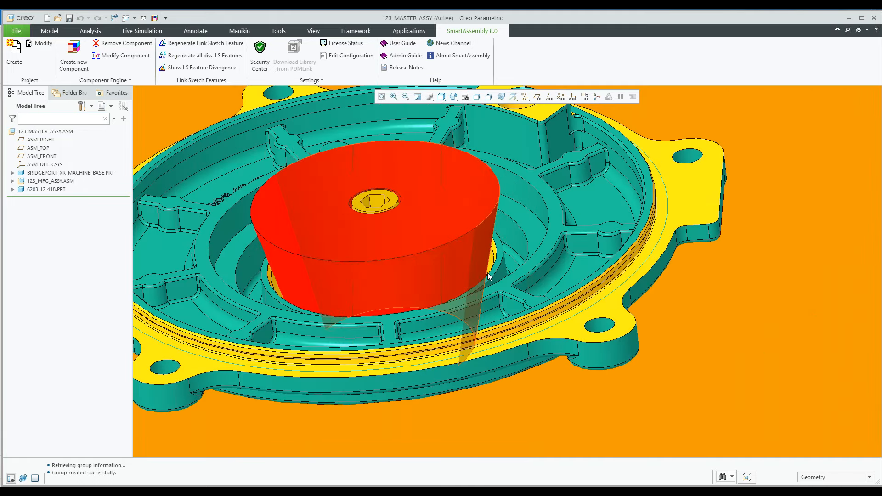
scroll(435, 244, "down", 4)
middle_click_drag(435, 244, 452, 303)
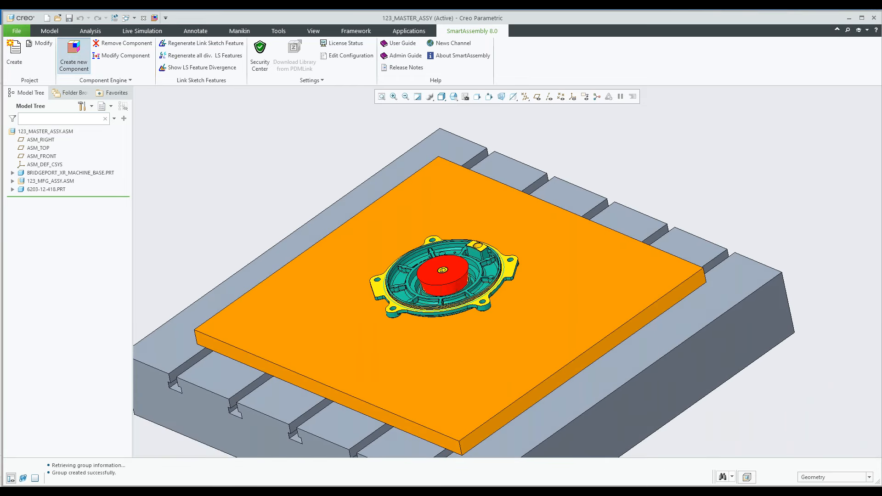
left_click(74, 54)
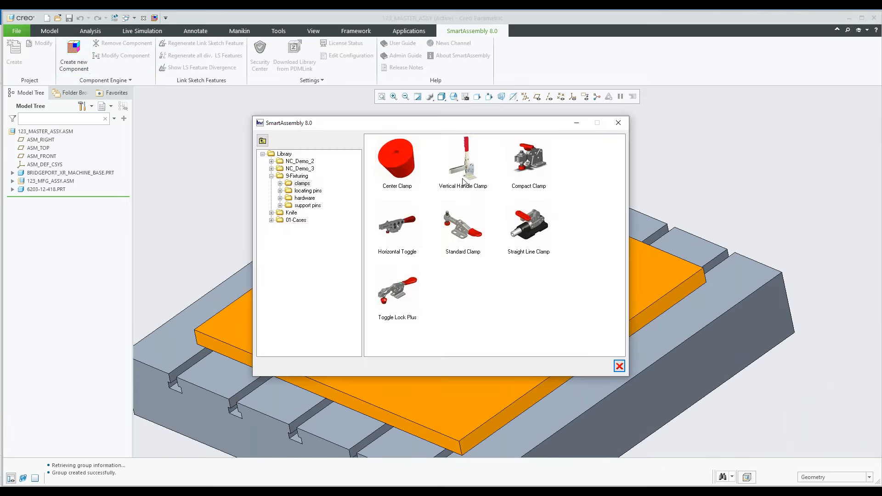
double_click(467, 174)
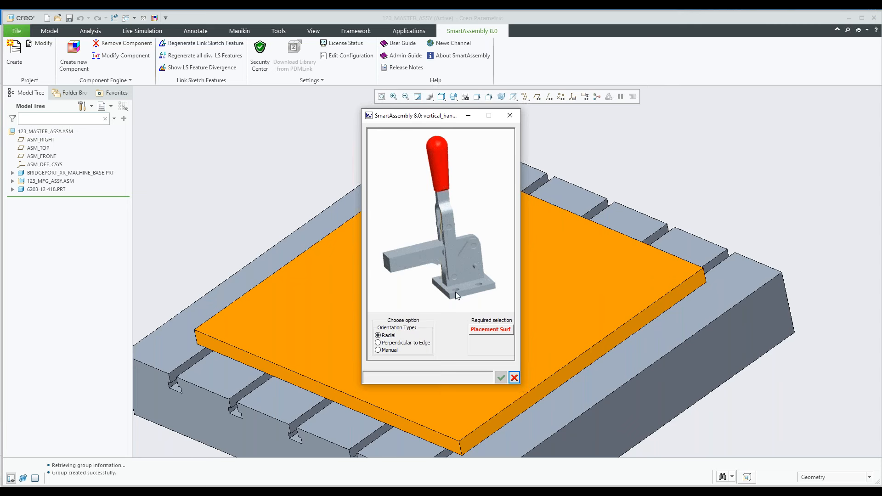
left_click(482, 332)
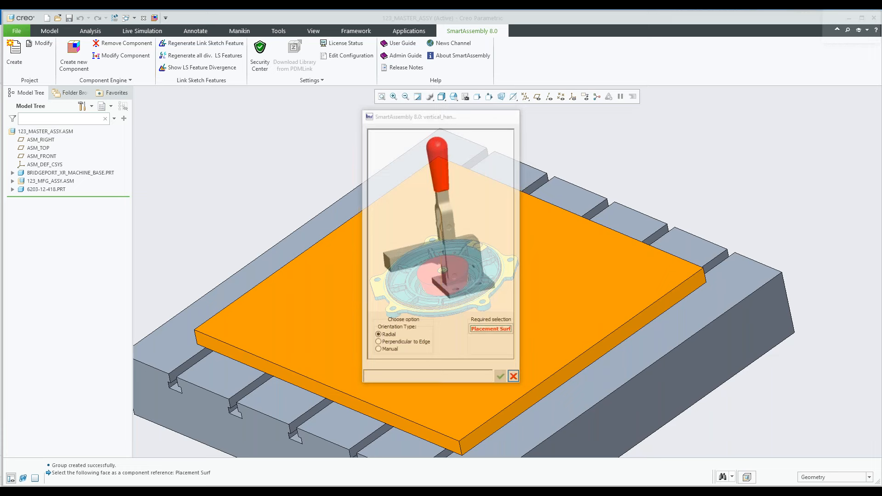
scroll(535, 258, "down", 5)
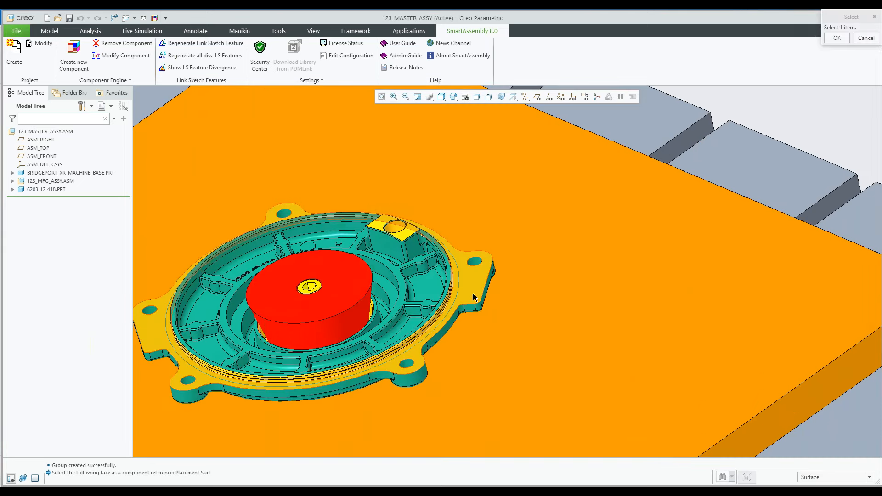
left_click(473, 293)
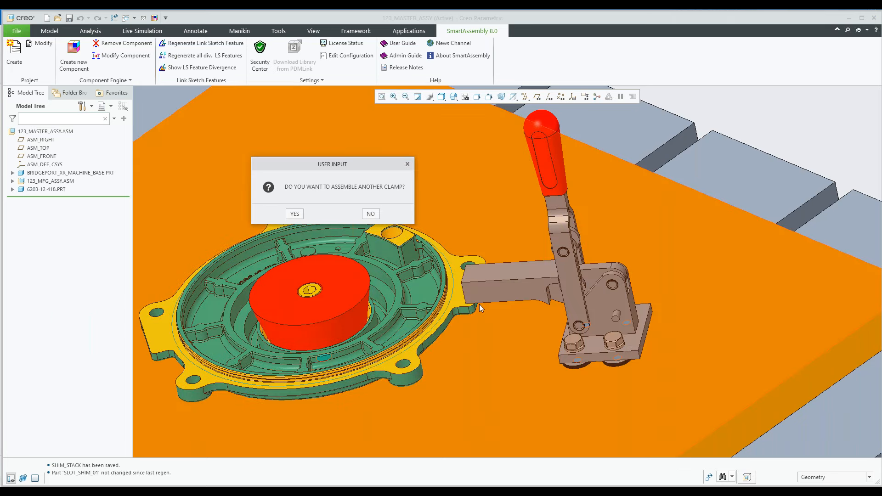
scroll(478, 304, "down", 8)
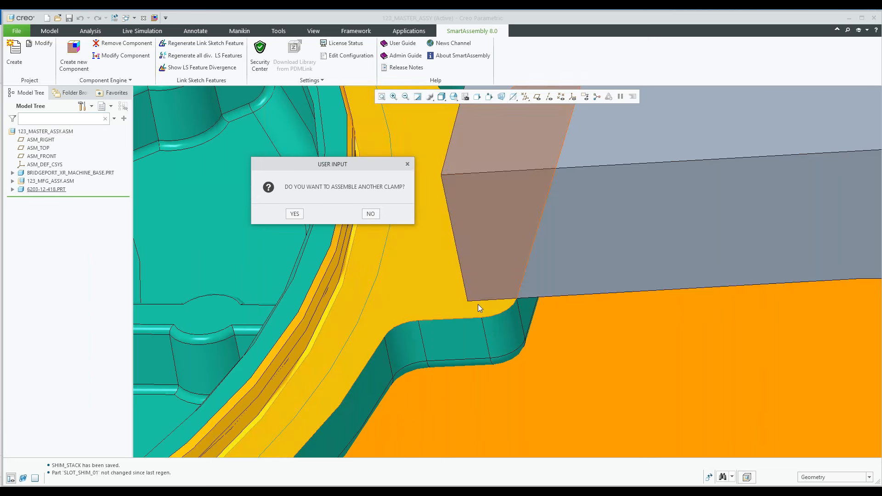
Assemble a second handle clamp, using the upper face of the cover's raised block with the hole as its placement surface
scroll(478, 304, "up", 3)
scroll(478, 304, "up", 1)
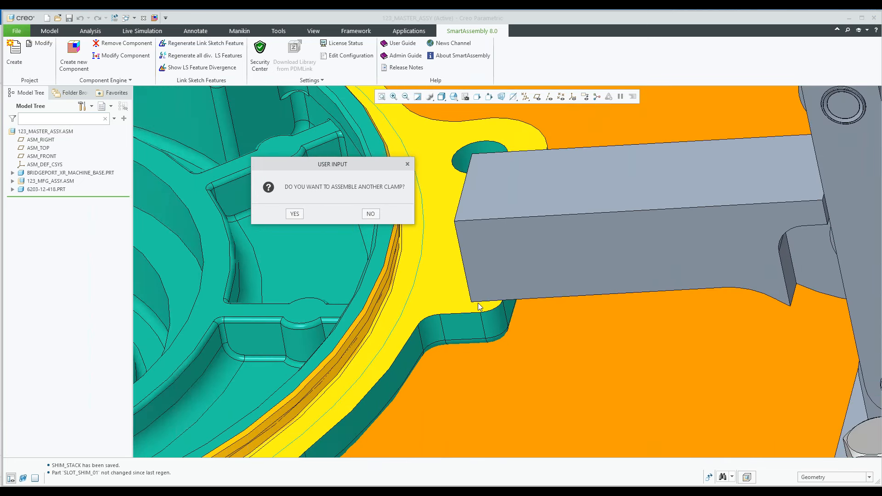
scroll(478, 303, "up", 3)
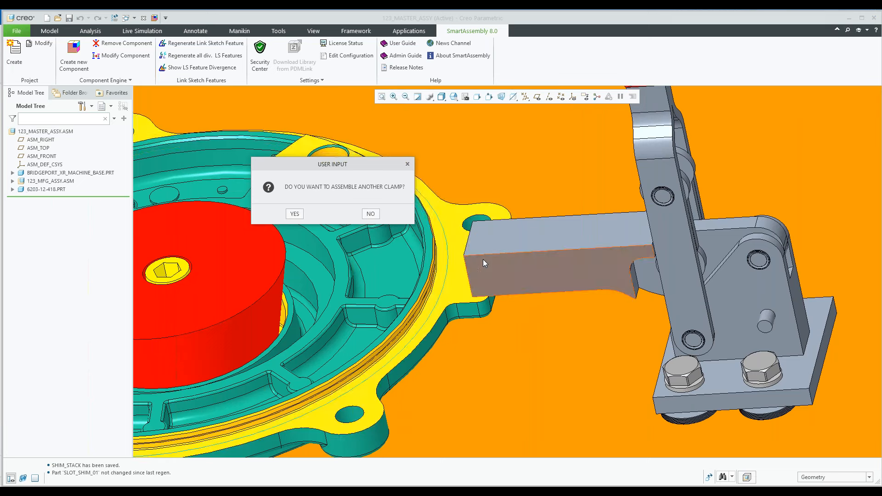
scroll(483, 259, "up", 5)
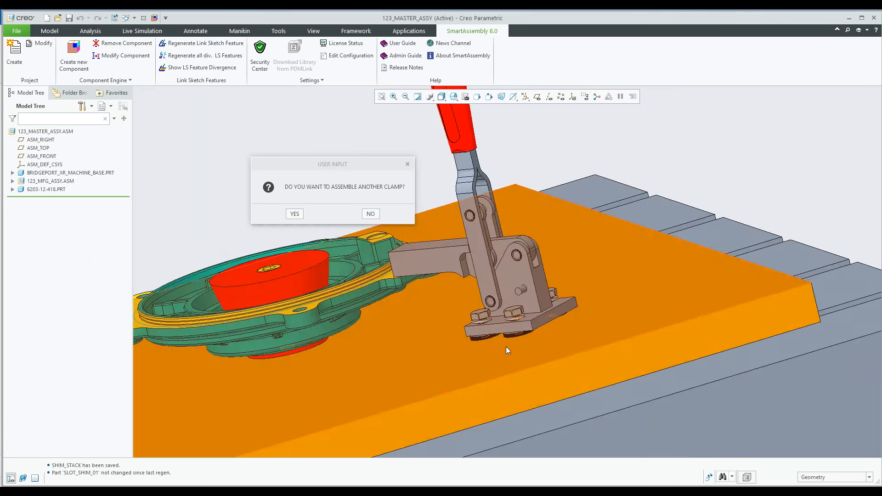
scroll(505, 346, "down", 5)
scroll(500, 333, "up", 5)
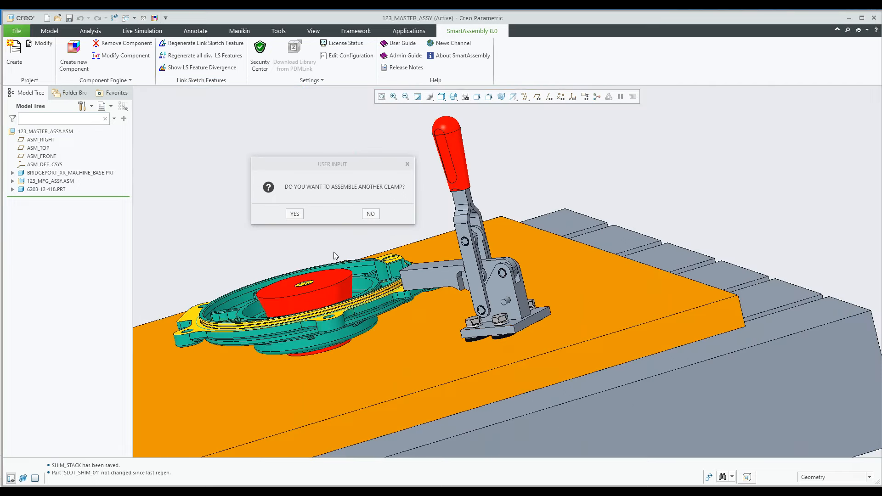
left_click(295, 214)
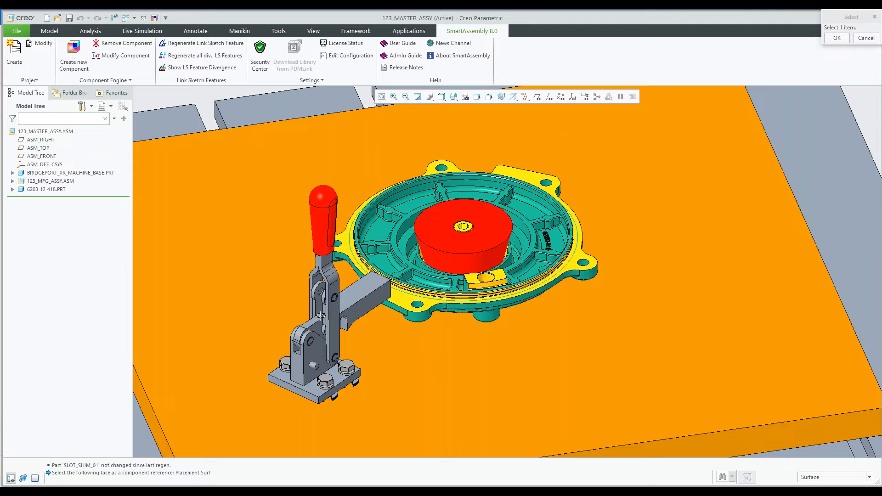
scroll(505, 306, "down", 4)
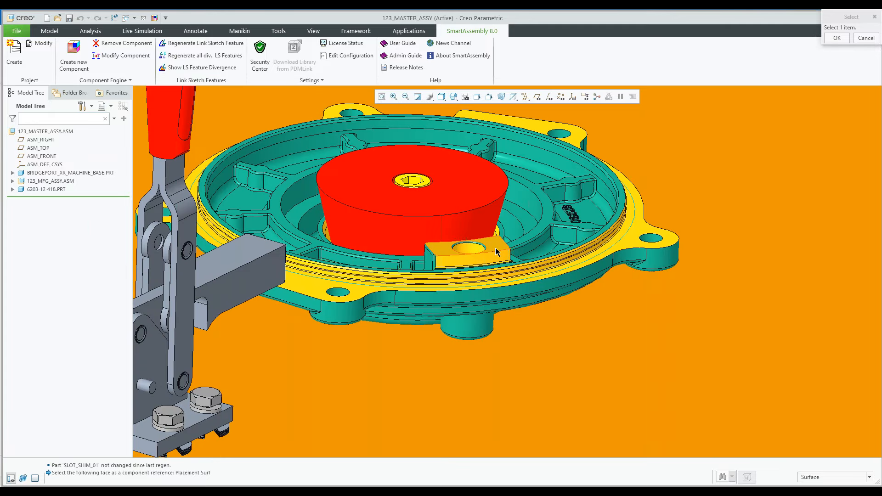
left_click(495, 247)
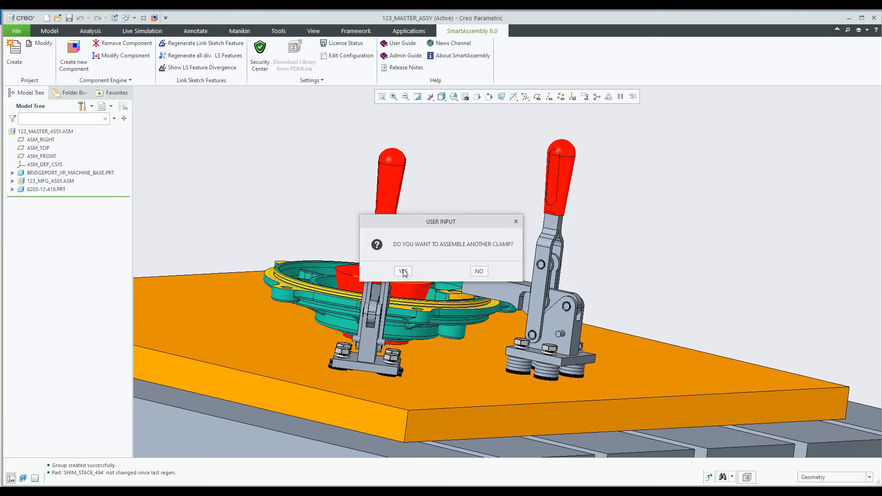
Assemble a third handle clamp on the flat flange face across the cover from the first clamp
left_click(403, 271)
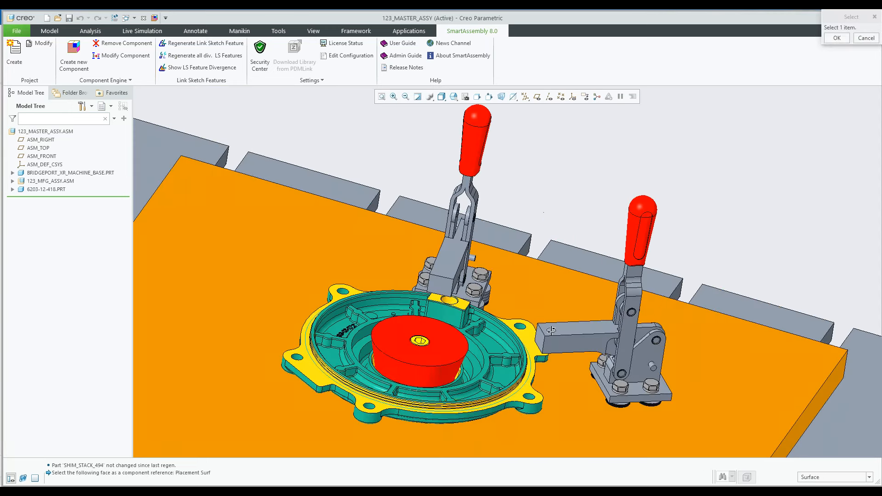
middle_click_drag(449, 375, 321, 319)
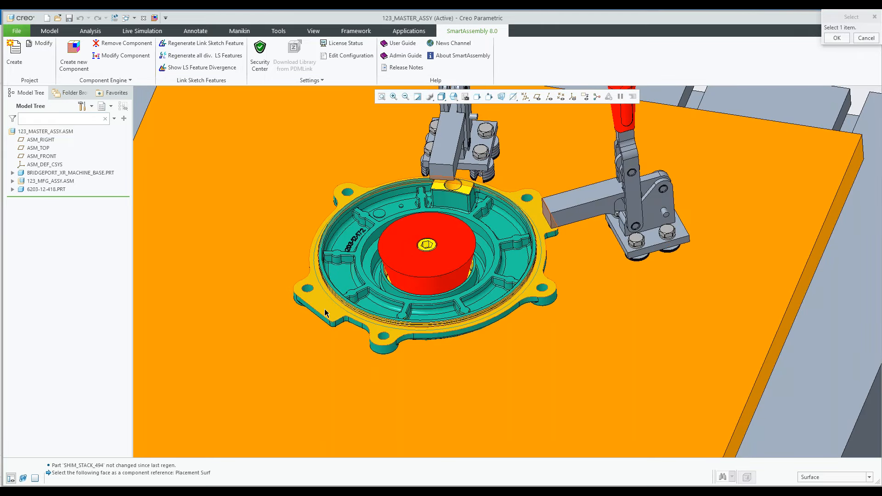
left_click(325, 312)
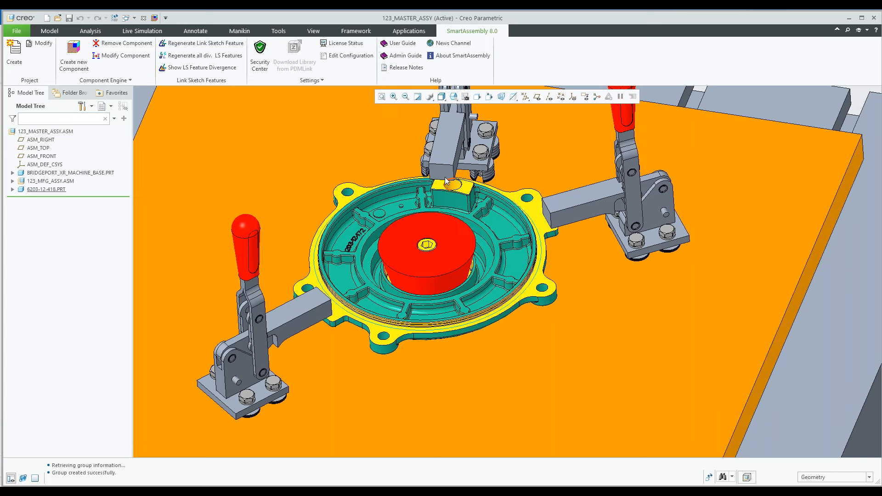
Start a Tapered Pin component from the 9-Fixturing locating pins library
scroll(446, 181, "down", 5)
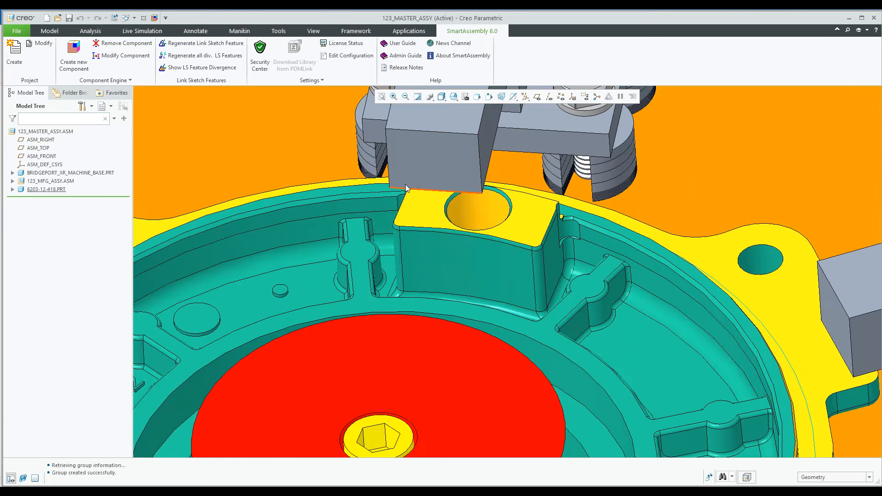
scroll(405, 184, "up", 3)
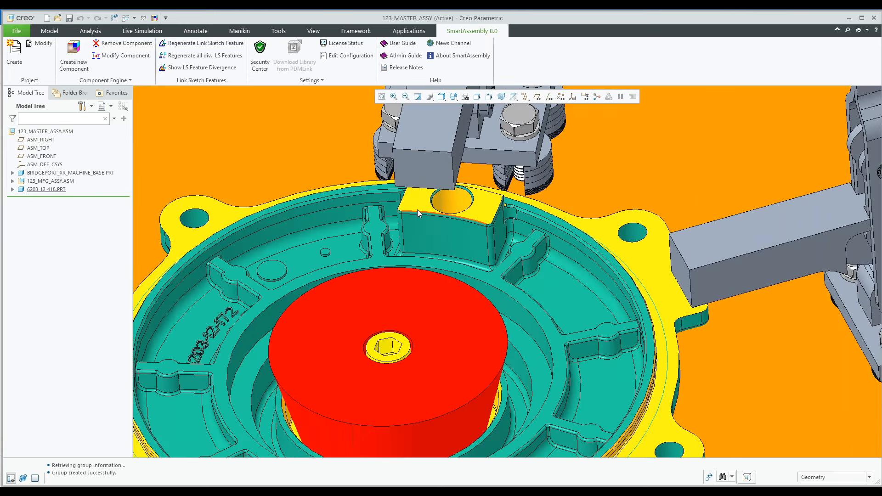
scroll(417, 210, "up", 8)
middle_click_drag(417, 209, 432, 270)
middle_click_drag(412, 266, 268, 291)
scroll(424, 330, "down", 3)
left_click(73, 55)
left_click(308, 191)
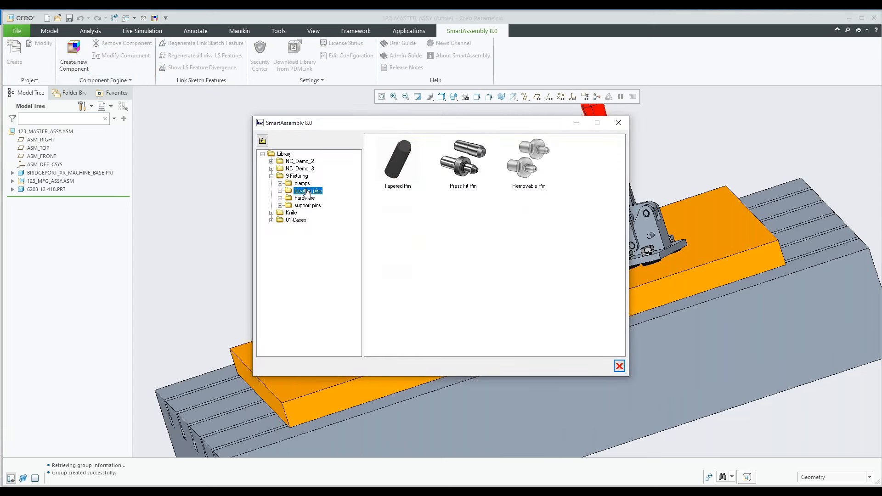
double_click(398, 173)
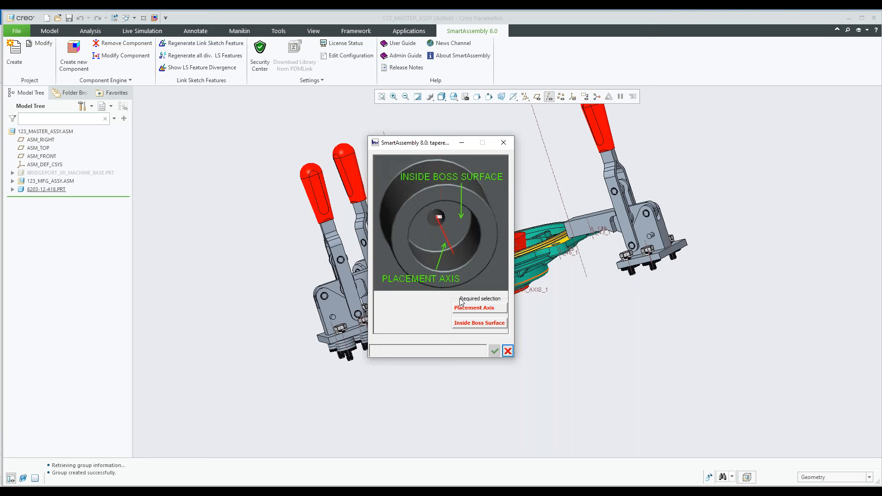
Place the tapered pin in the boss on the cover's underside, using the boss hole's axis and the inside boss surface as references
left_click(479, 308)
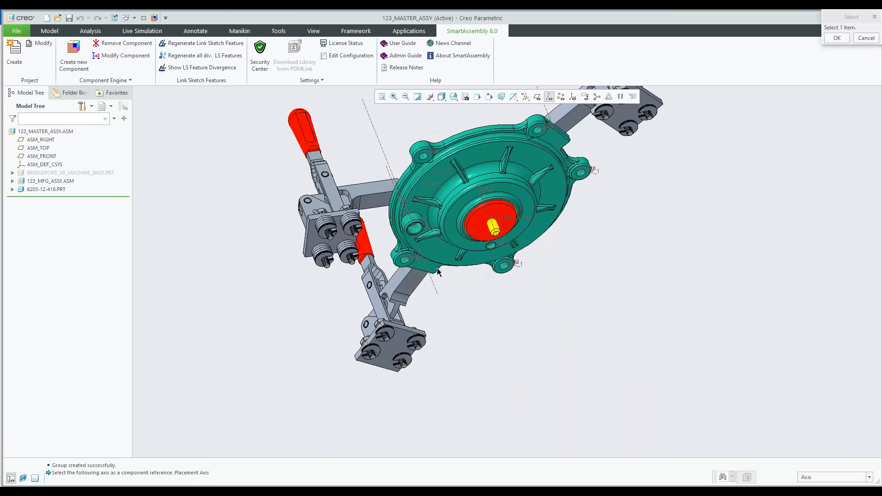
scroll(394, 212, "down", 10)
scroll(394, 213, "up", 5)
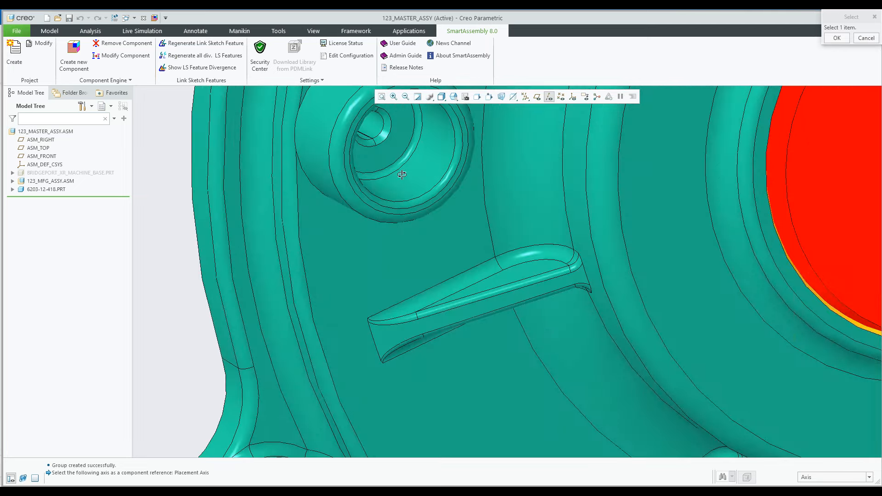
scroll(384, 141, "down", 5)
left_click(383, 139)
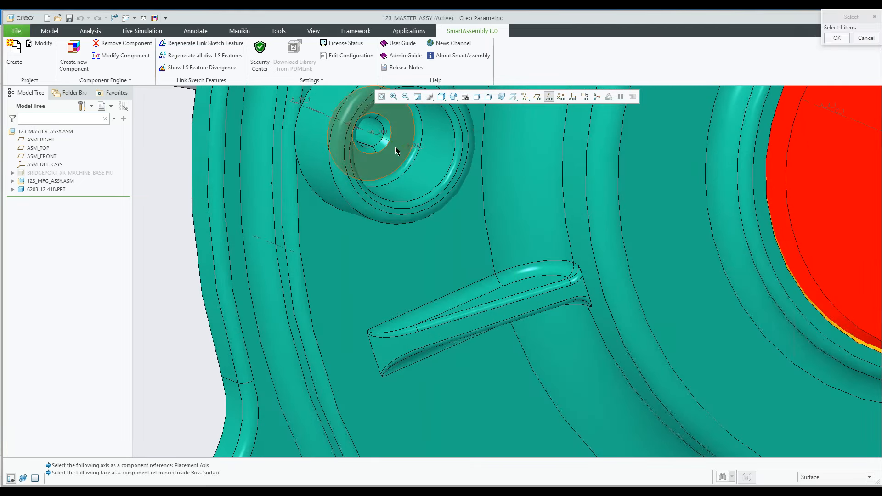
left_click(395, 147)
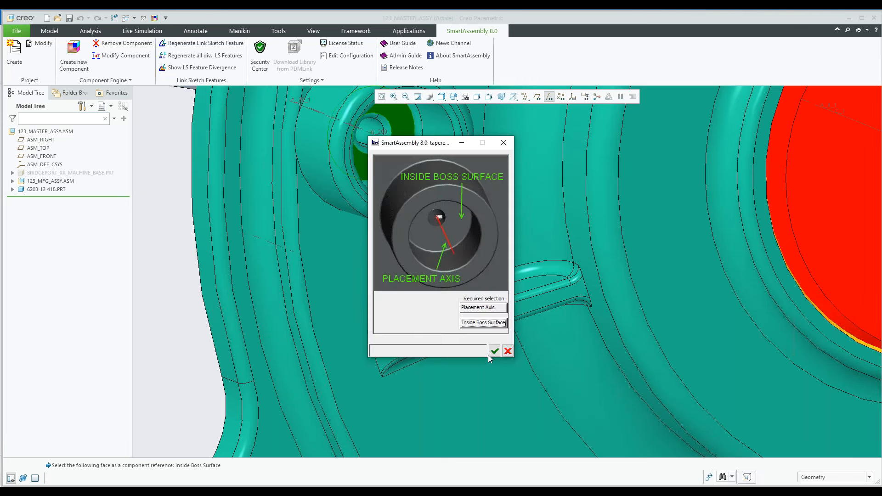
left_click(488, 353)
middle_click_drag(497, 330, 399, 324)
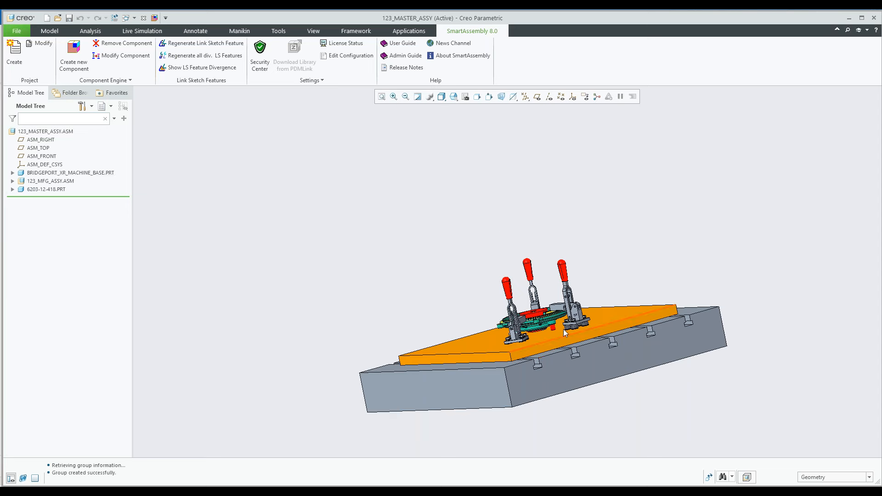
scroll(547, 328, "up", 3)
scroll(544, 328, "up", 3)
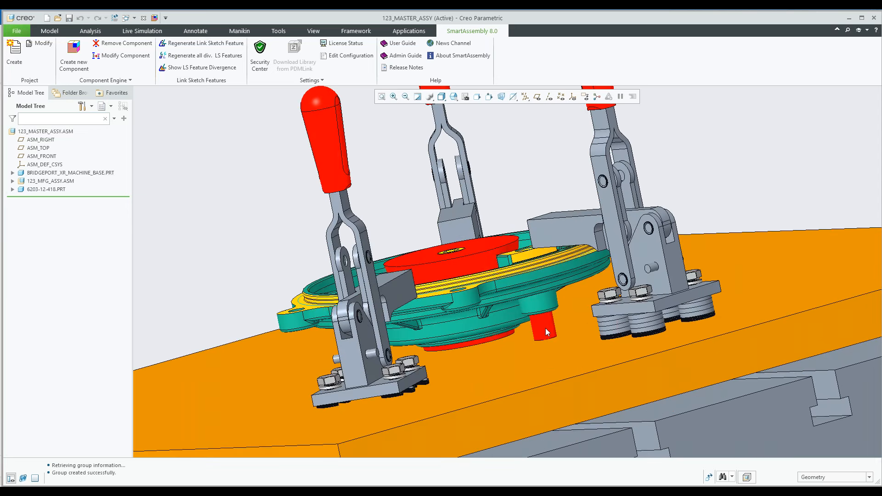
Fasten the fixture plate to the machine base with bolts from the 9-Fixturing hardware library at five locations near the plate's edges
scroll(544, 328, "up", 3)
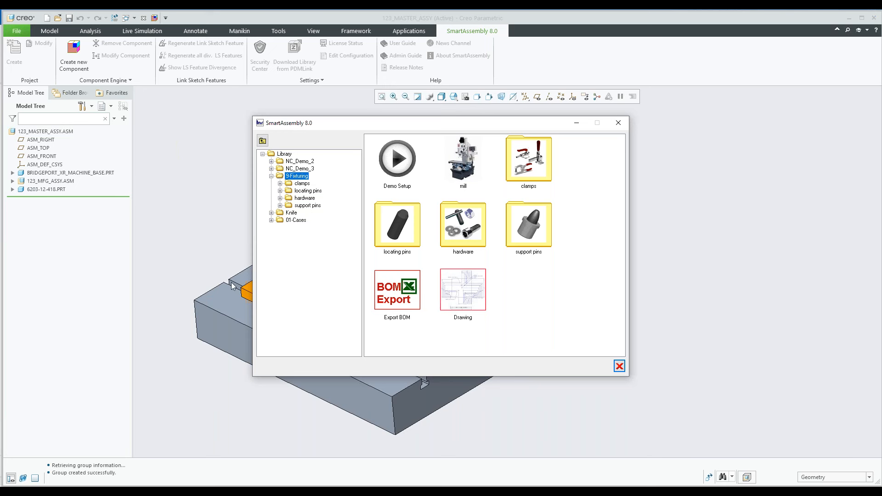
double_click(452, 232)
left_click(398, 165)
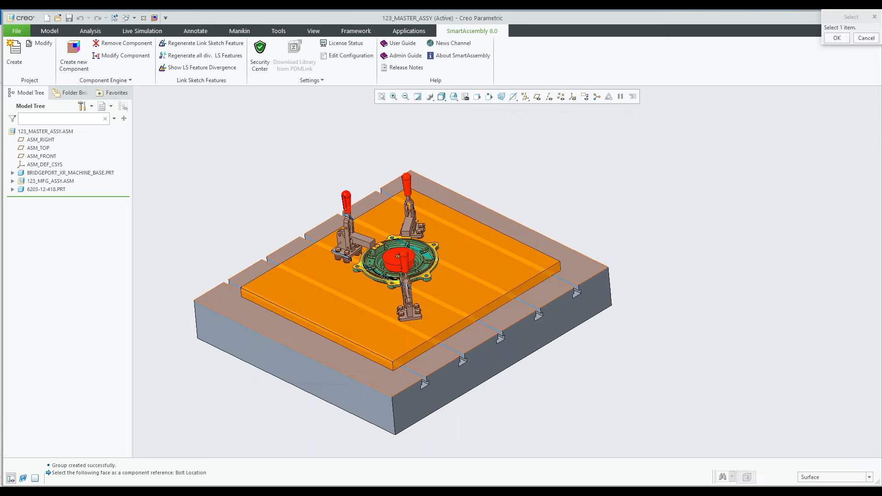
scroll(396, 333, "up", 5)
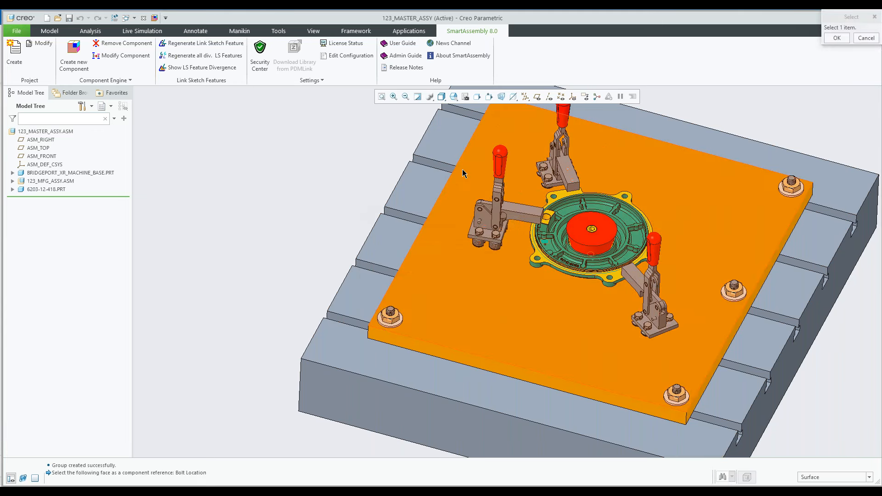
left_click(463, 170)
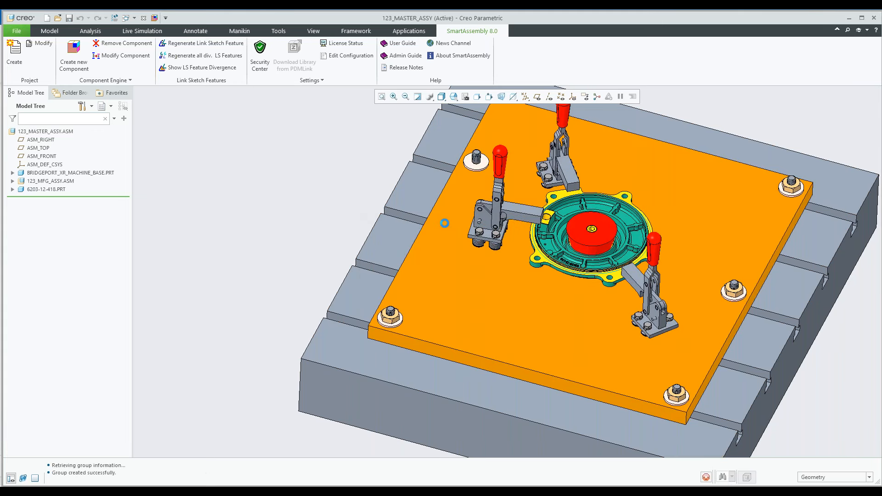
left_click(483, 270)
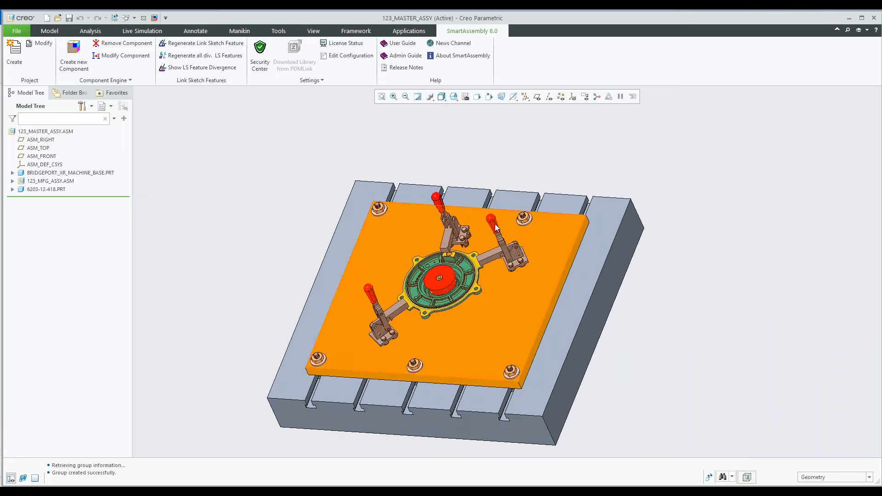
Generate the fixture plate drawing with the Drawing component of the 9-Fixturing library
middle_click_drag(234, 271, 248, 253)
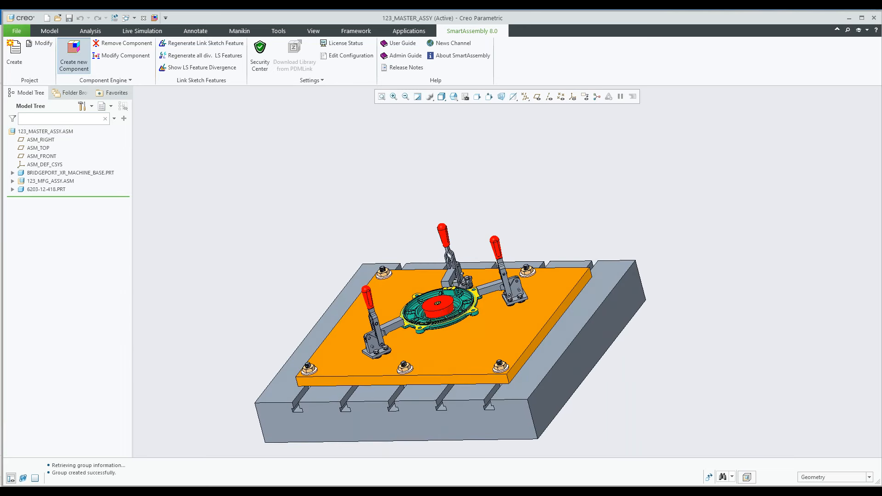
left_click(74, 56)
left_click(296, 178)
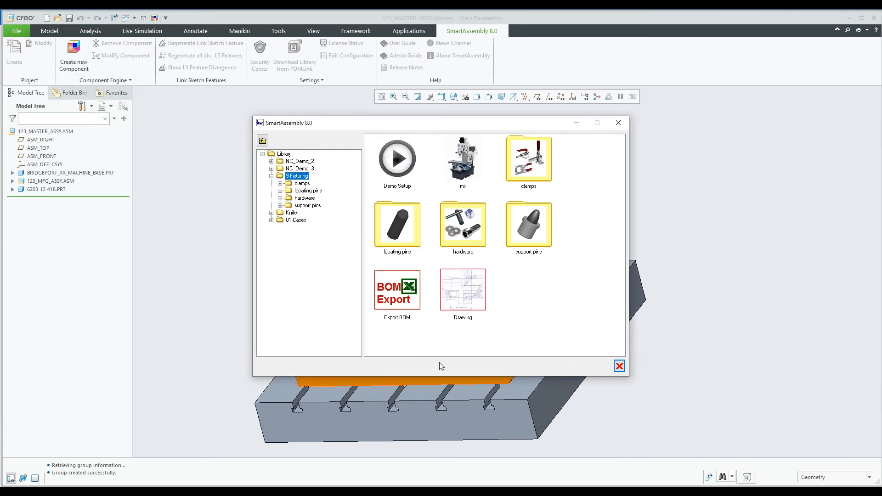
double_click(461, 305)
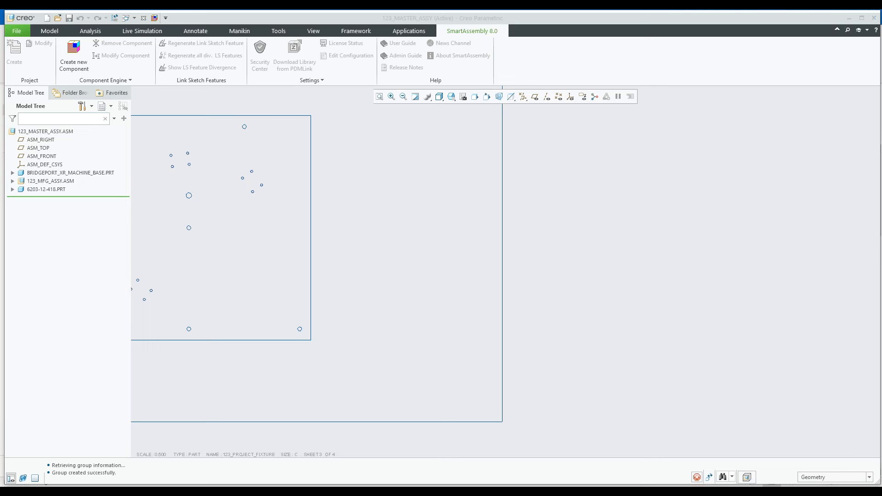
Examine the hole position dimensions and the plate views on Sheet 1 of the fixture drawing
scroll(425, 304, "up", 2)
scroll(335, 252, "down", 3)
scroll(373, 251, "down", 4)
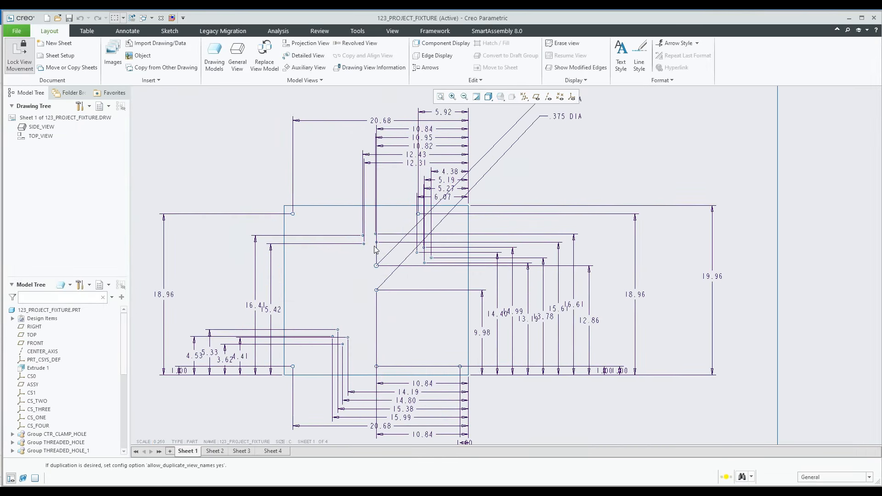
scroll(420, 269, "up", 5)
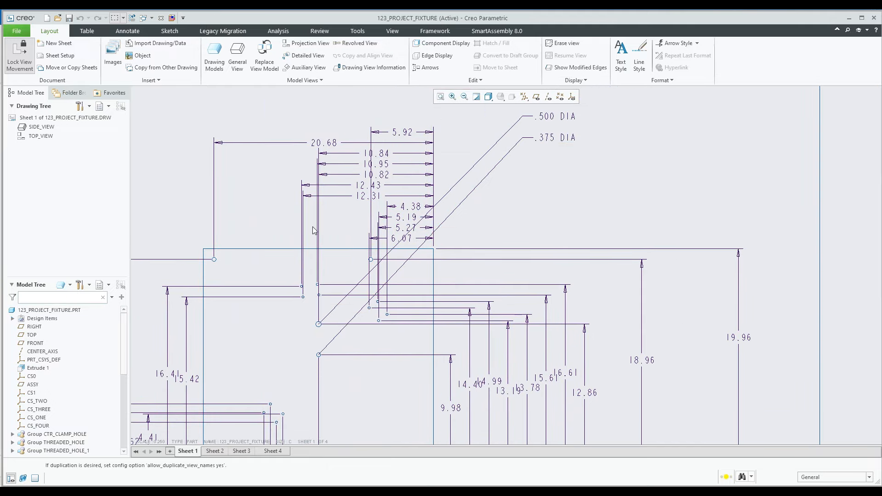
scroll(286, 288, "down", 6)
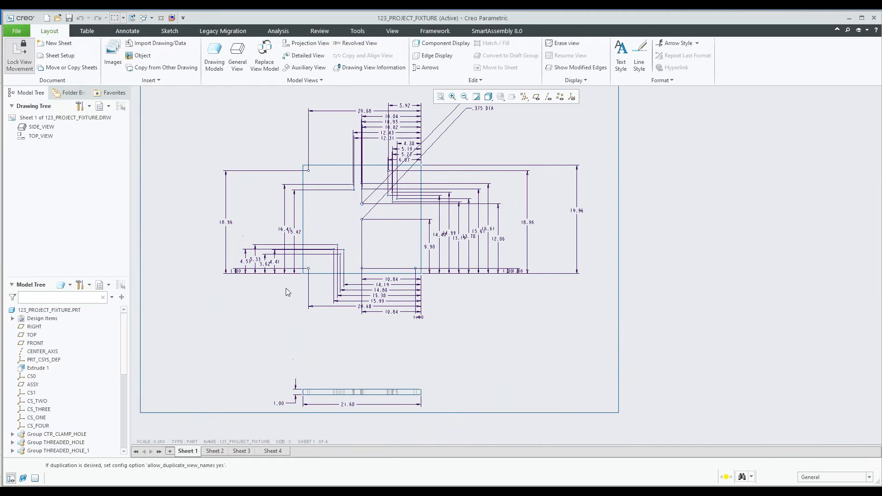
scroll(345, 299, "down", 2)
scroll(354, 292, "down", 1)
scroll(362, 285, "up", 1)
scroll(362, 287, "down", 1)
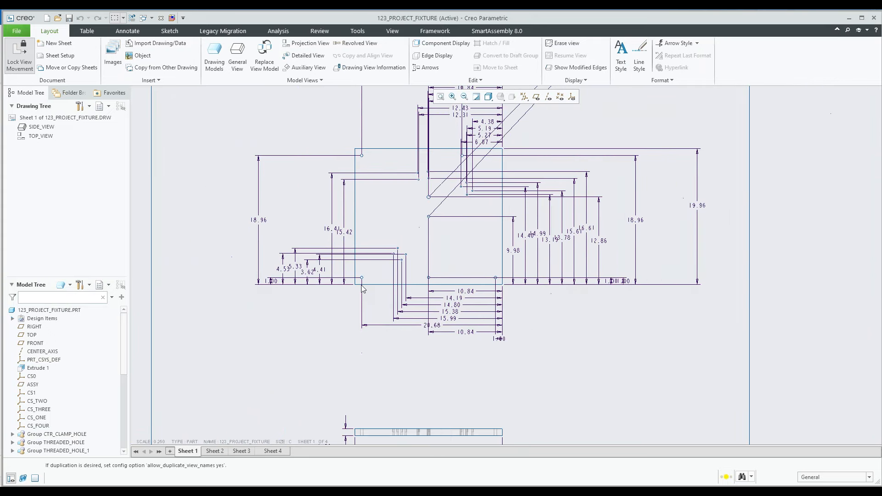
Examine the ordinate-dimensioned top and side views on Sheet 2 of the drawing
left_click(216, 452)
scroll(381, 338, "down", 2)
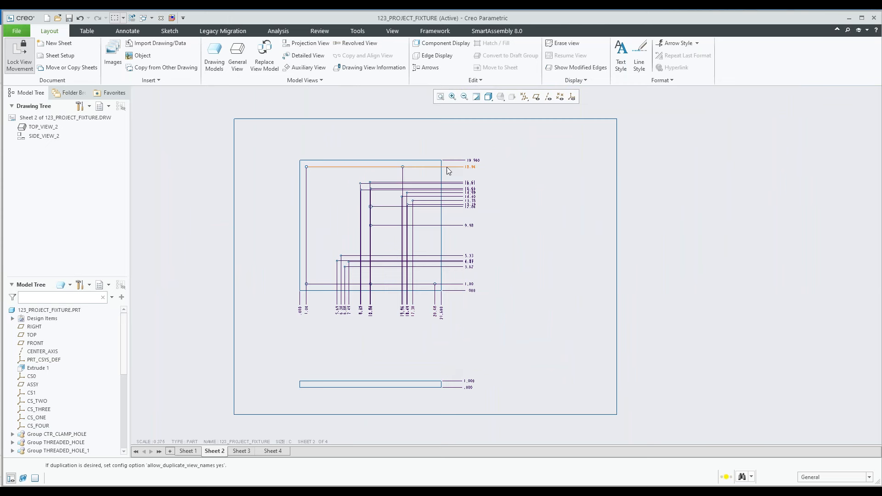
scroll(447, 169, "up", 2)
scroll(438, 194, "up", 1)
scroll(438, 194, "up", 1)
scroll(439, 198, "down", 4)
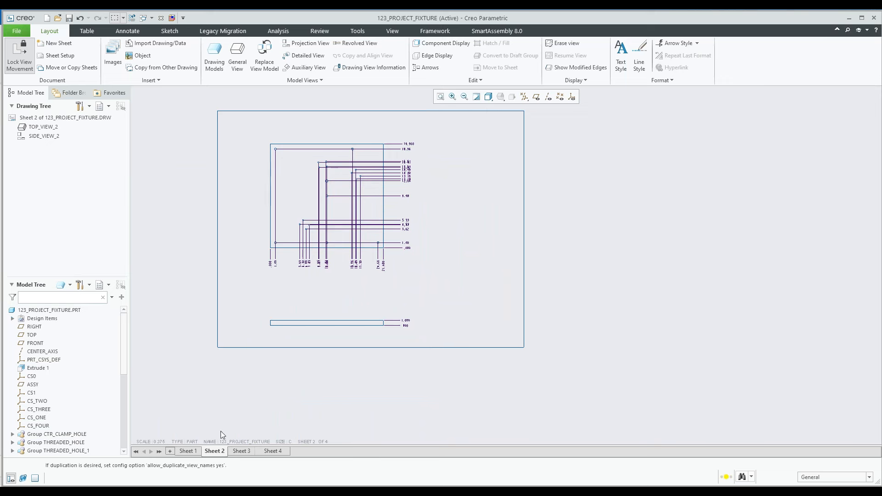
Examine the hole table with tags, X and Y positions and descriptions next to the plate view on Sheet 3
left_click(241, 451)
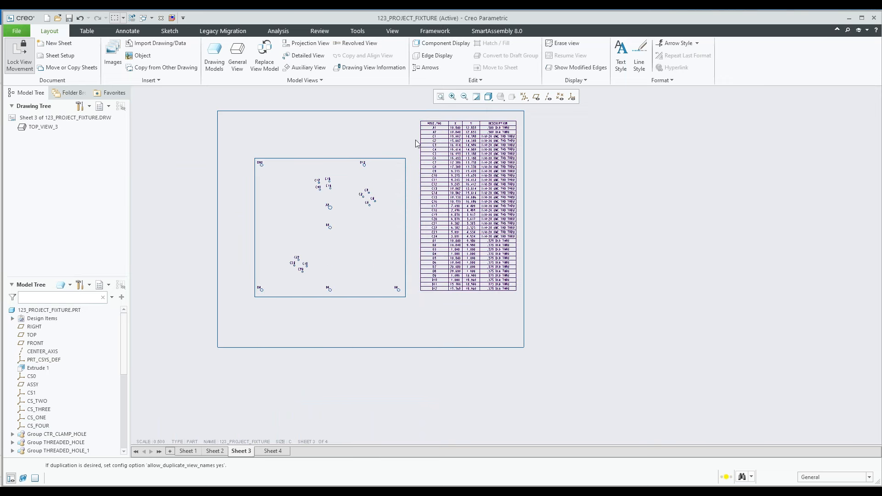
scroll(434, 131, "up", 5)
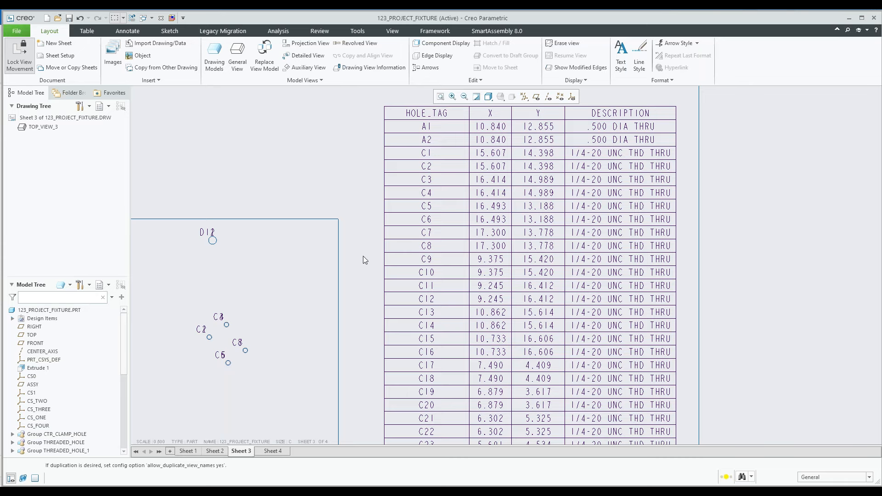
scroll(363, 255, "down", 5)
scroll(272, 344, "up", 2)
scroll(382, 305, "down", 4)
scroll(462, 184, "up", 5)
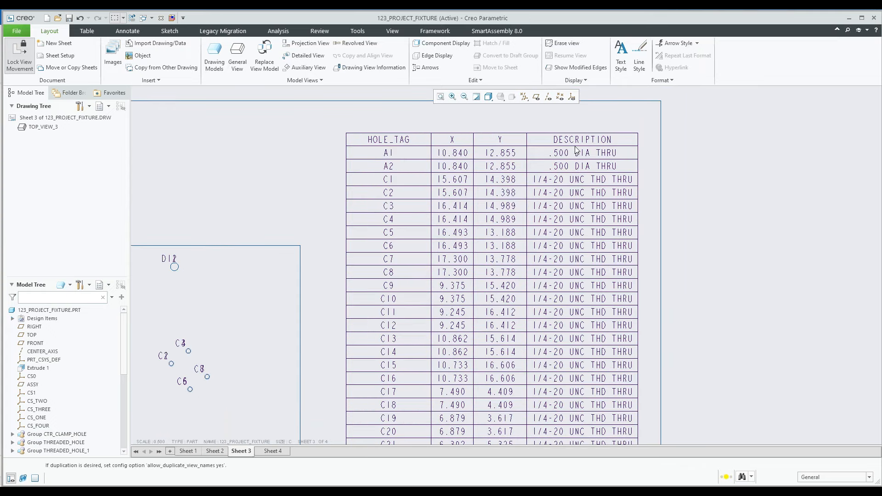
scroll(477, 221, "down", 5)
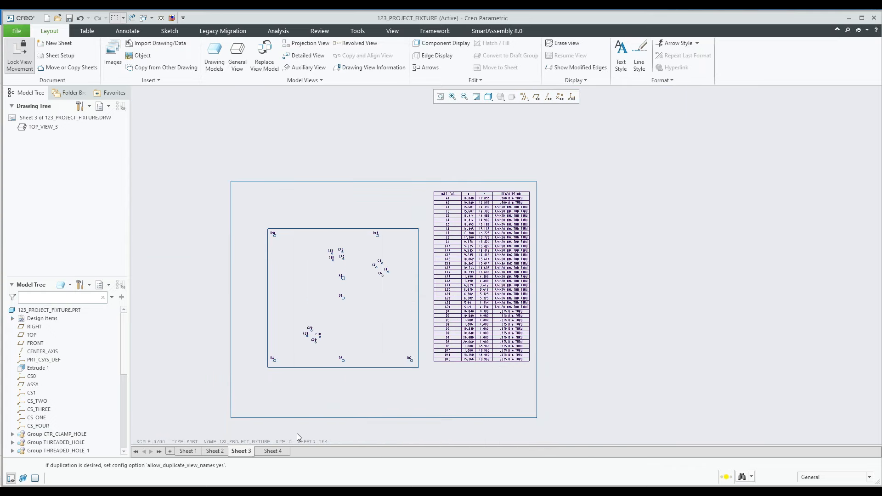
Examine the shaded assembly views and the bill of materials table on Sheet 4 of the drawing
left_click(272, 451)
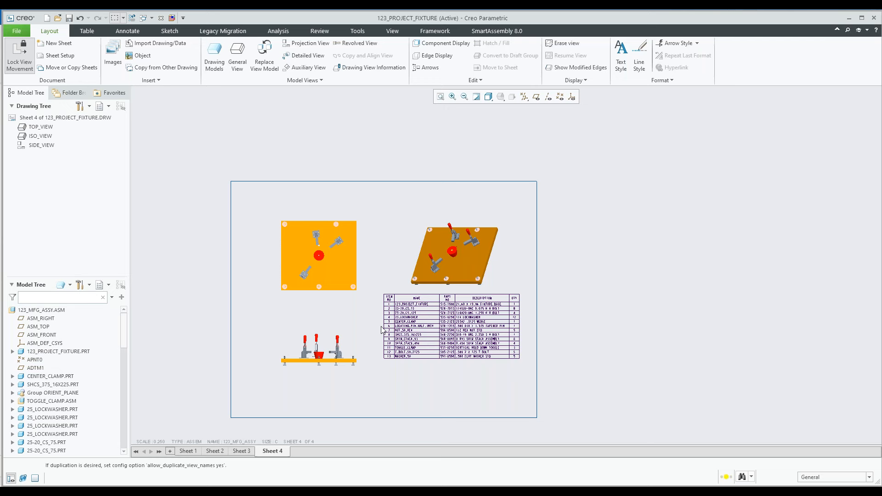
scroll(433, 289, "up", 4)
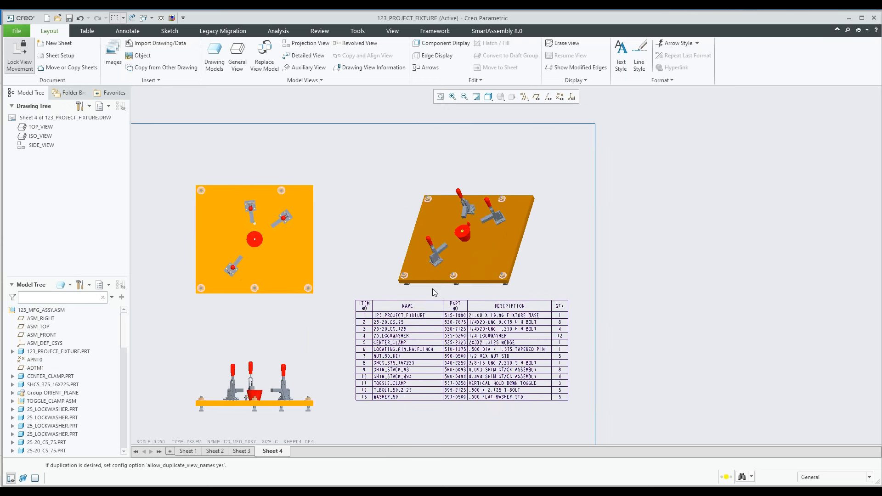
middle_click_drag(427, 321, 421, 192)
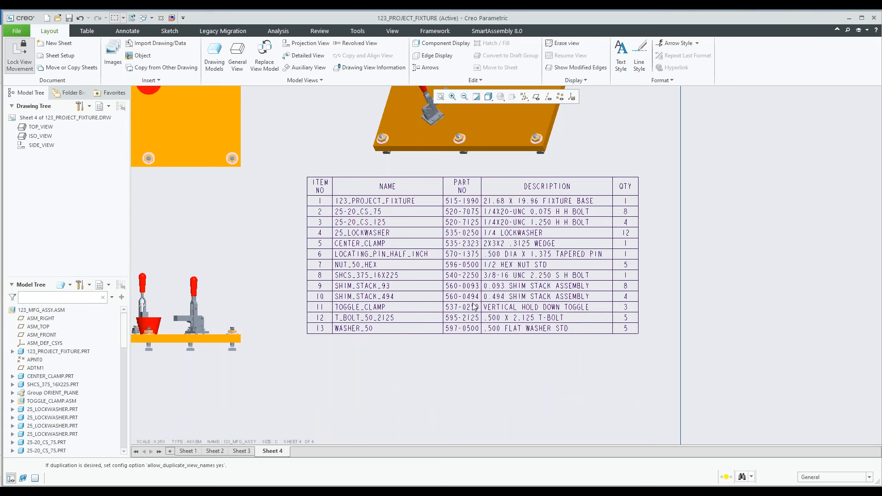
scroll(476, 302, "up", 1)
scroll(476, 302, "up", 4)
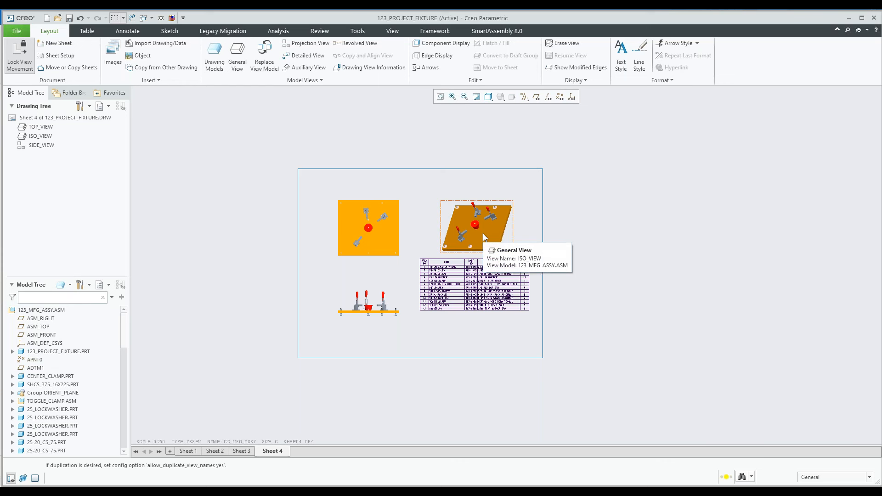
scroll(481, 236, "up", 1)
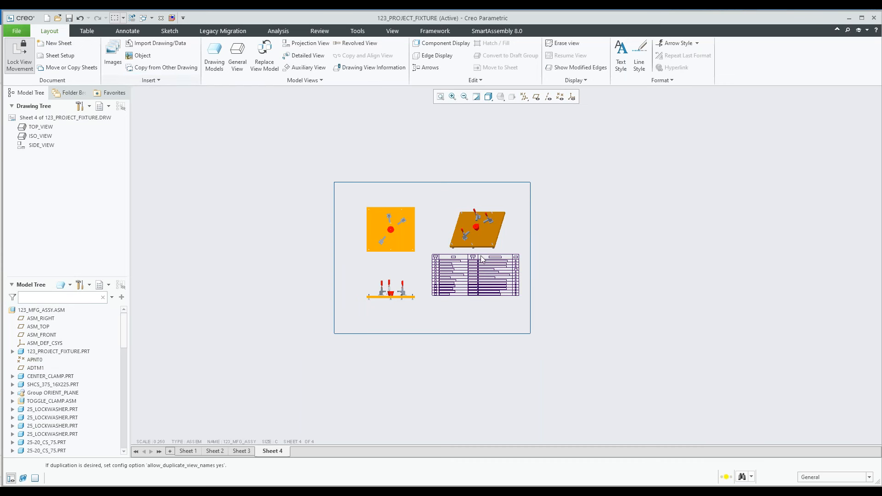
Close the fixture drawing and erase all objects that are not displayed from the session
left_click(160, 18)
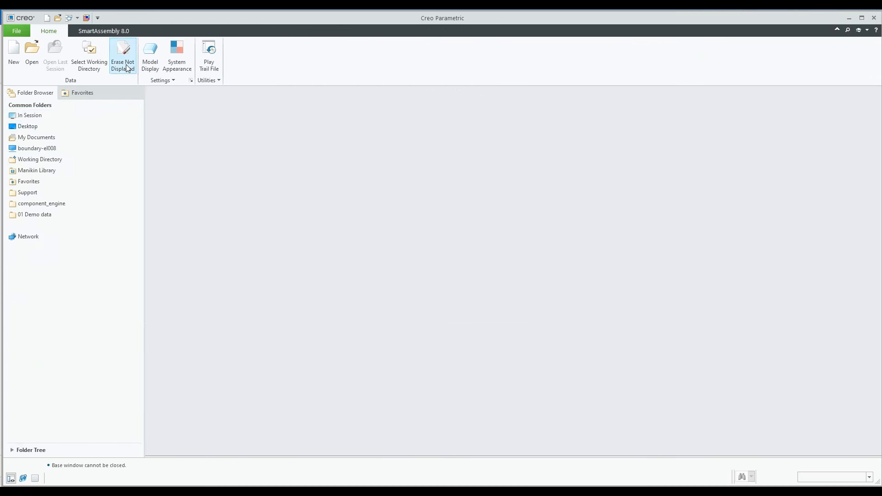
left_click(122, 55)
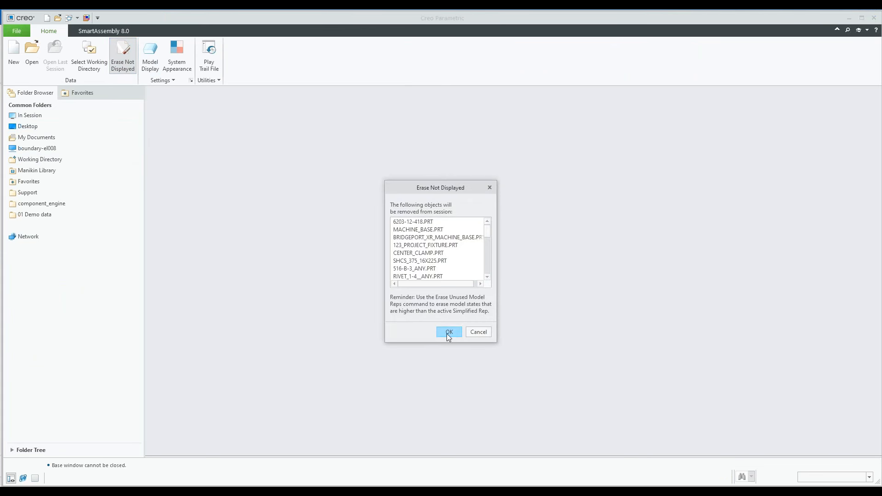
Set the working directory to the NC 3 Demo folder inside Sigmaxim's 01 Demo data
left_click(89, 55)
left_click(387, 167)
left_click(347, 167)
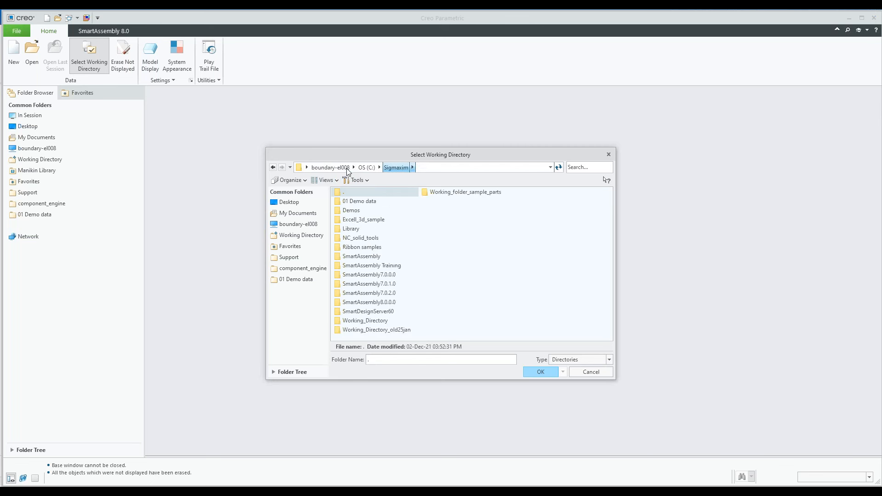
double_click(363, 202)
right_click(363, 211)
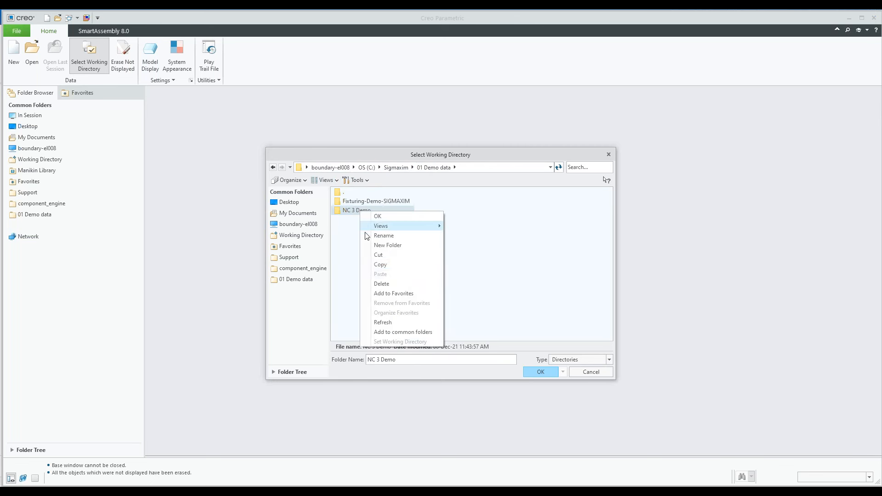
left_click(354, 213)
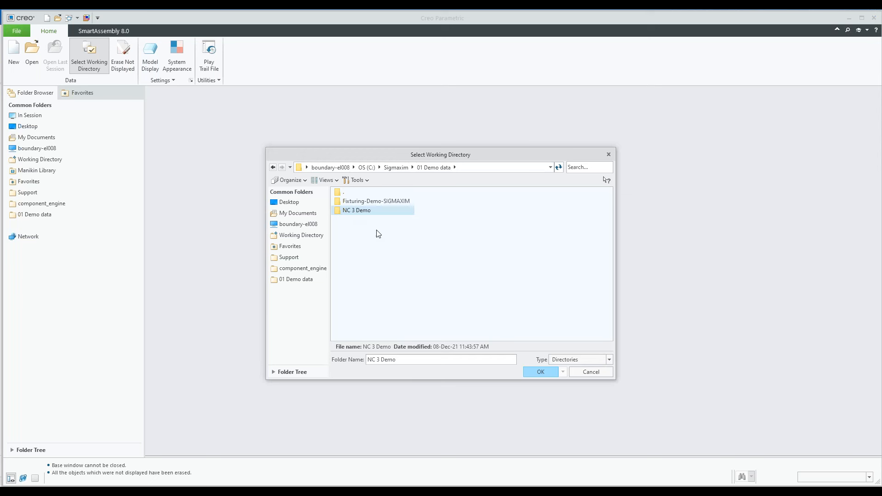
double_click(367, 213)
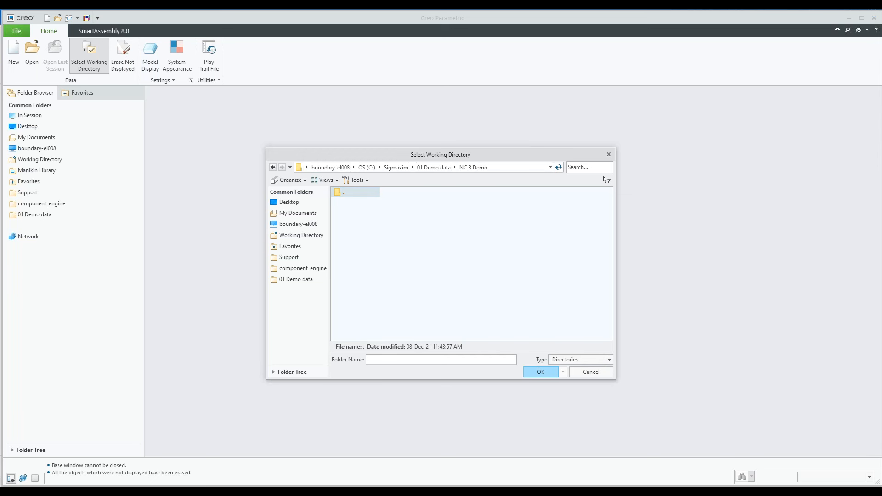
left_click(540, 372)
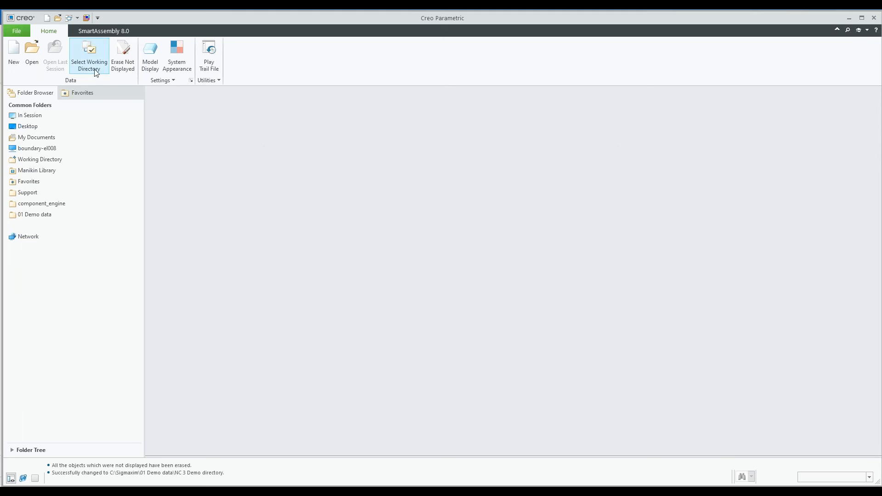
Create a manufacturing model of grafitos_familia_8___f182376023.prt with the CreateNewMfg component of NC_Demo_2, using the part's coordinate system for placement
left_click(95, 32)
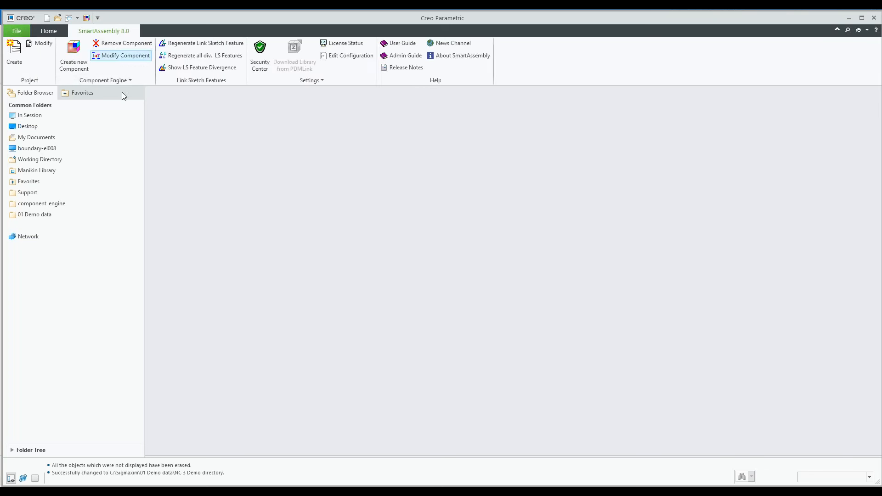
left_click(73, 66)
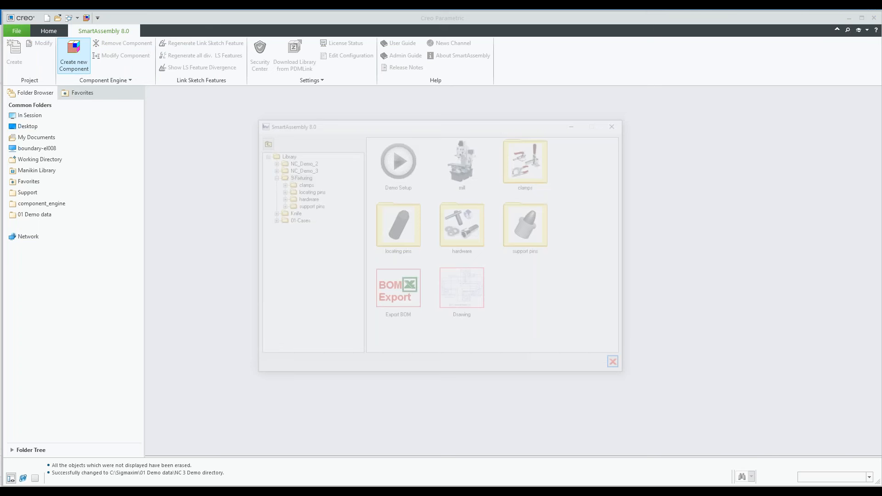
left_click(301, 161)
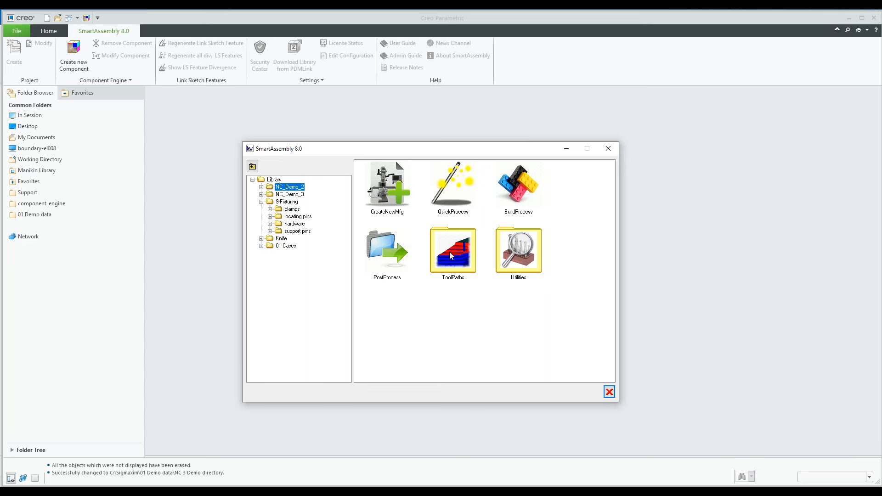
left_click(393, 197)
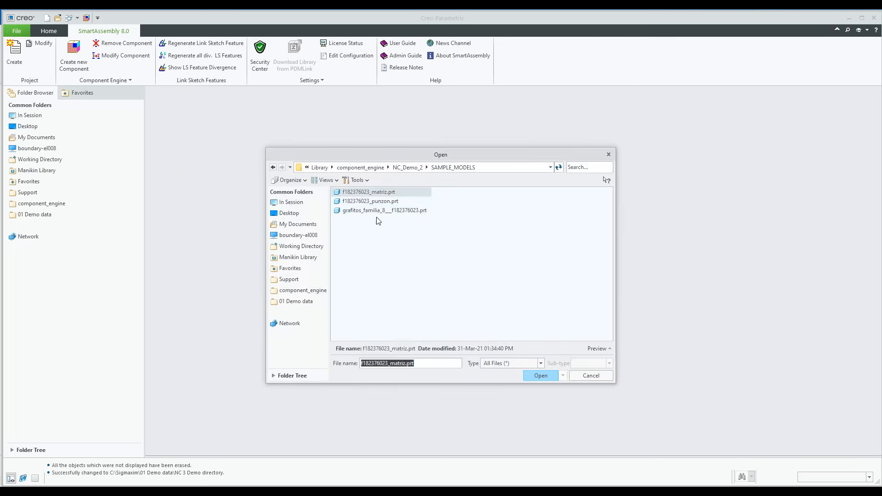
left_click(368, 211)
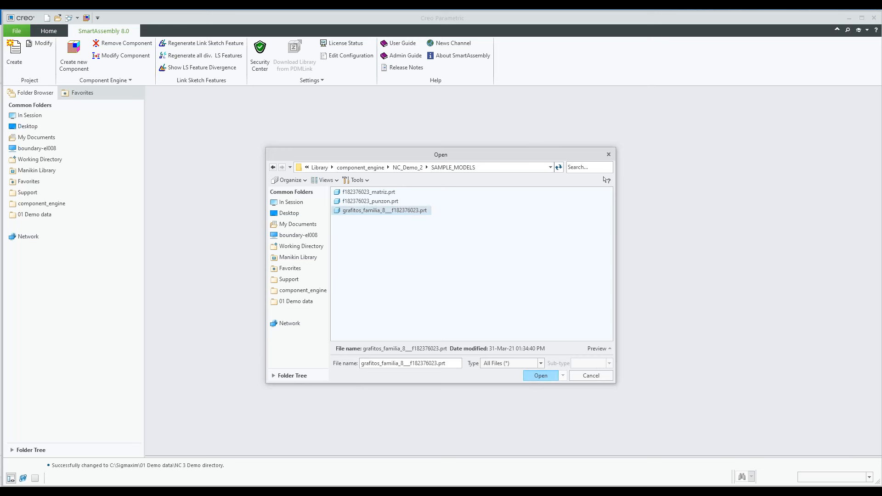
left_click(535, 374)
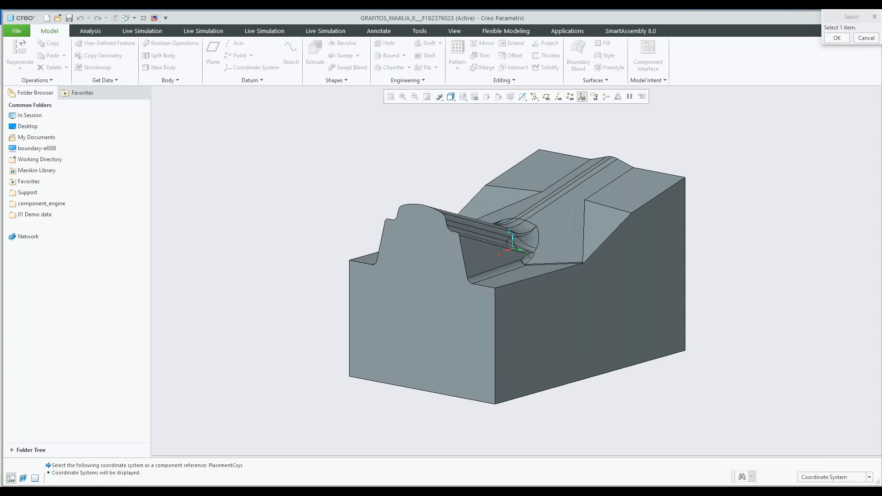
left_click(513, 249)
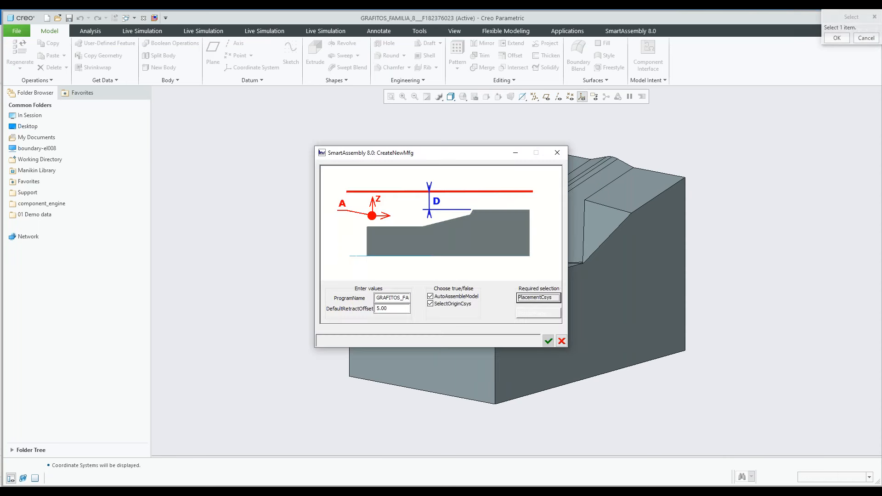
left_click(548, 340)
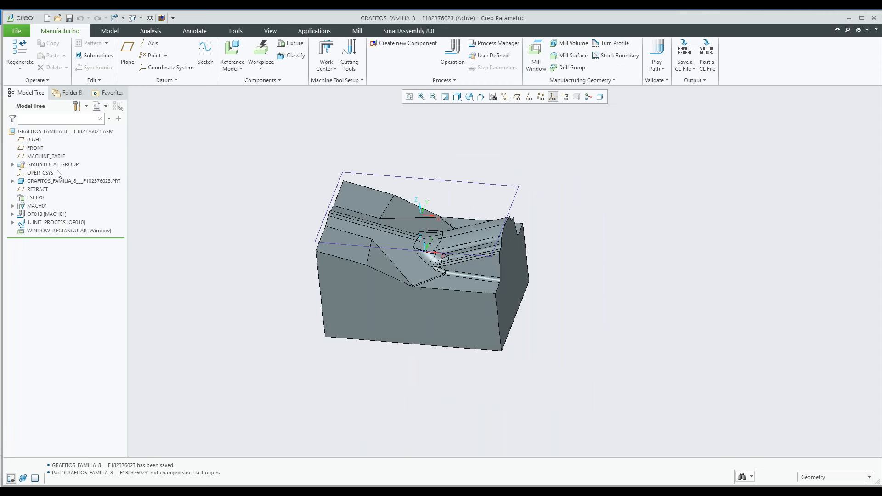
Highlight the reference part, operation OP010 and the rectangular mill window one after another to review the manufacturing setup
left_click(54, 182)
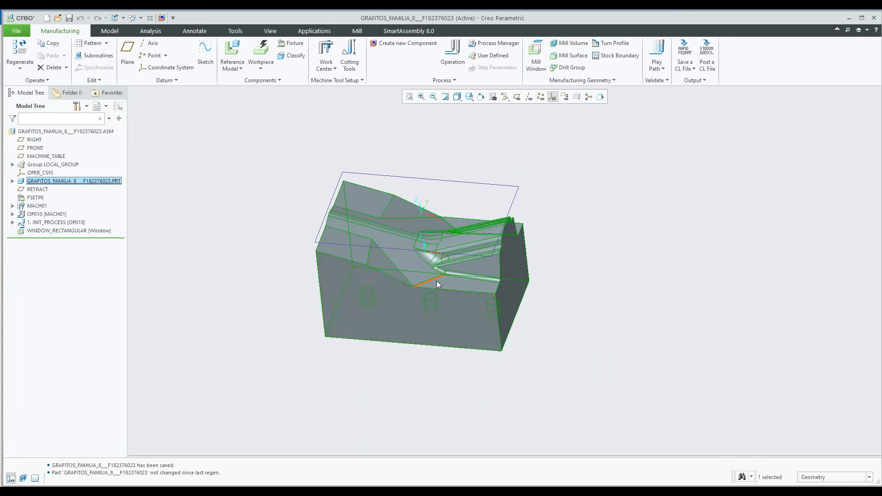
left_click(46, 214)
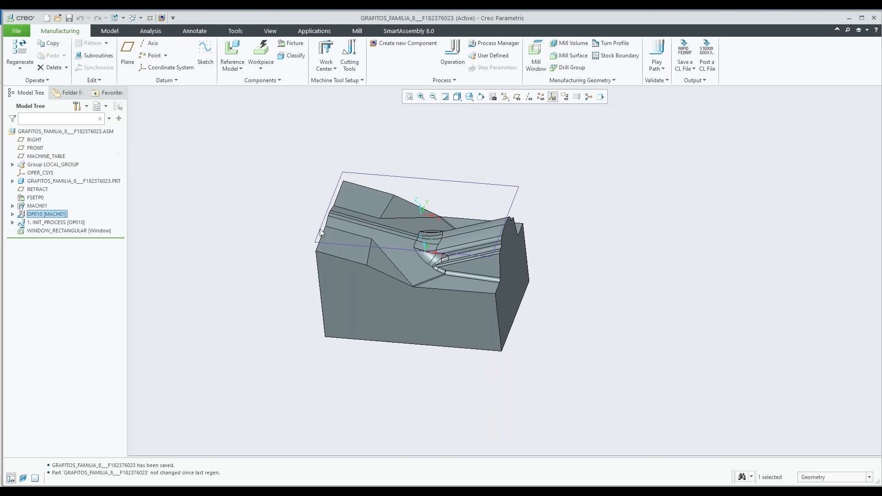
left_click(419, 180)
left_click(419, 182)
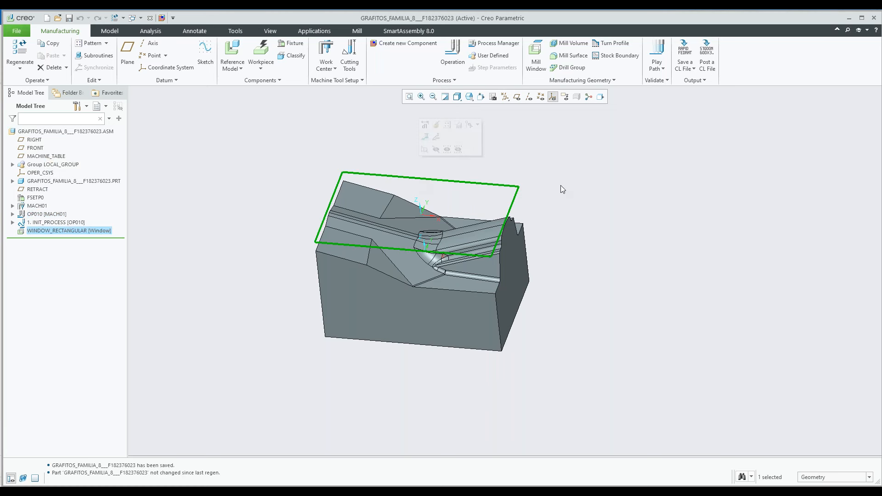
left_click(552, 194)
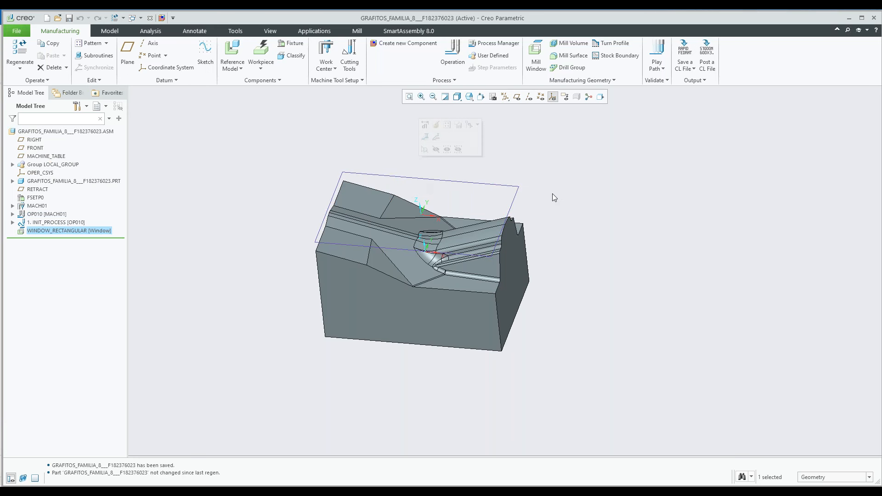
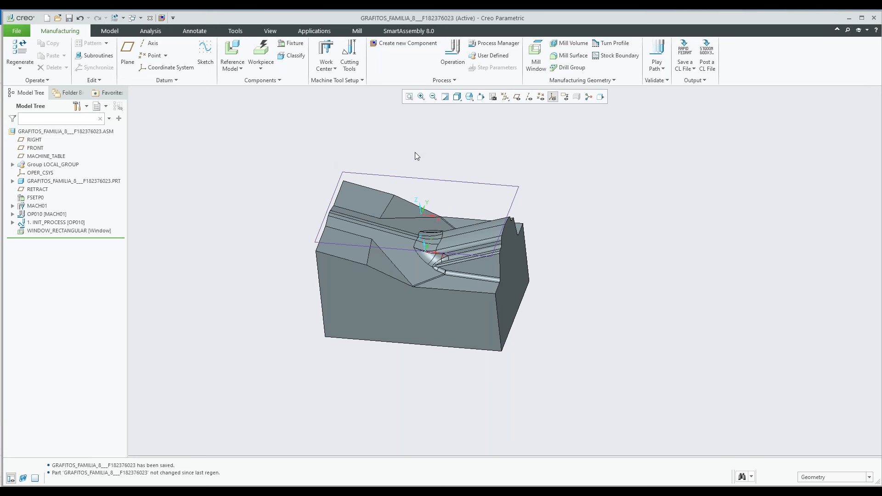
Create a roughing sequence with the QuickProcess component, using the QuickRough method, tool T8 BEM Ø 12.7 and the proposed machining side
middle_click_drag(448, 173, 377, 164, "shift")
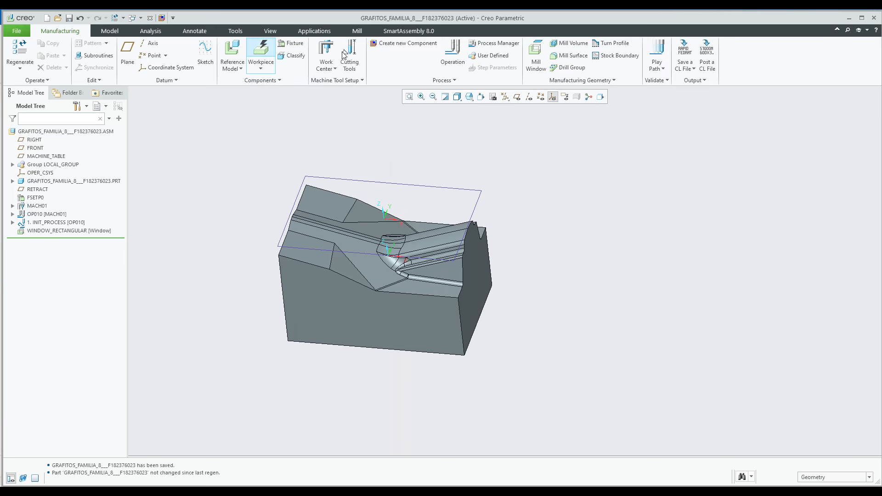
left_click(403, 34)
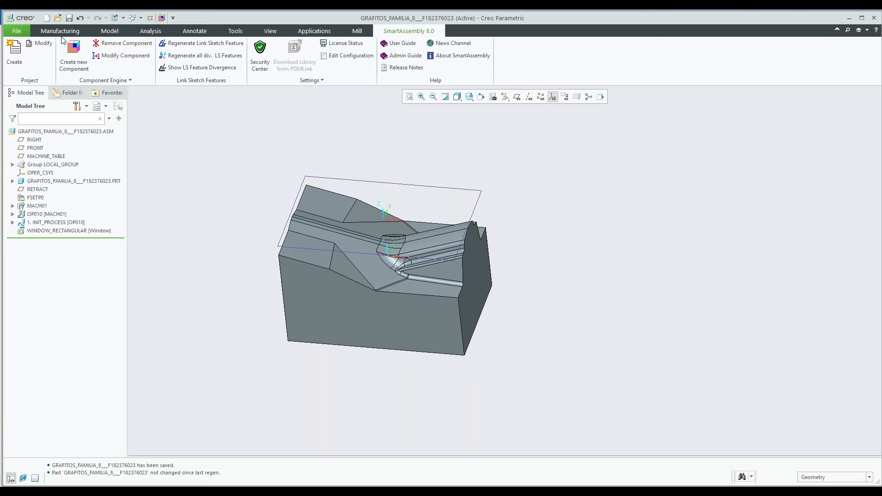
left_click(65, 30)
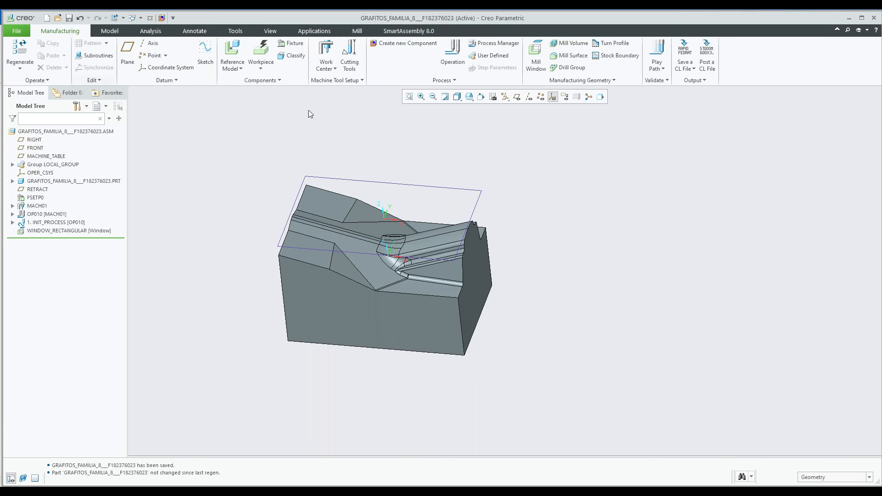
left_click(402, 44)
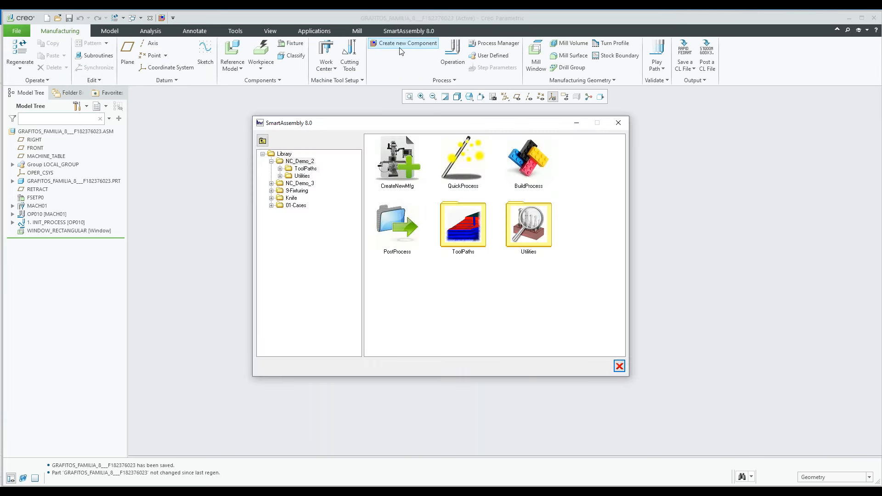
left_click(459, 166)
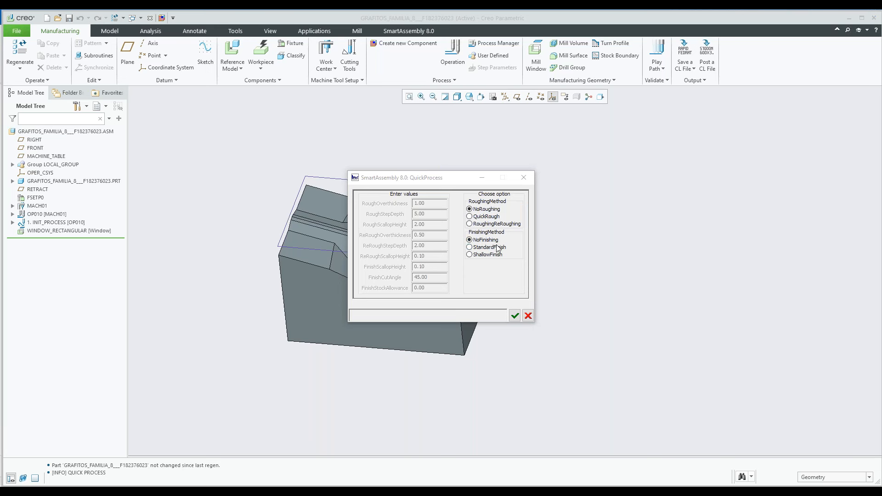
left_click(469, 217)
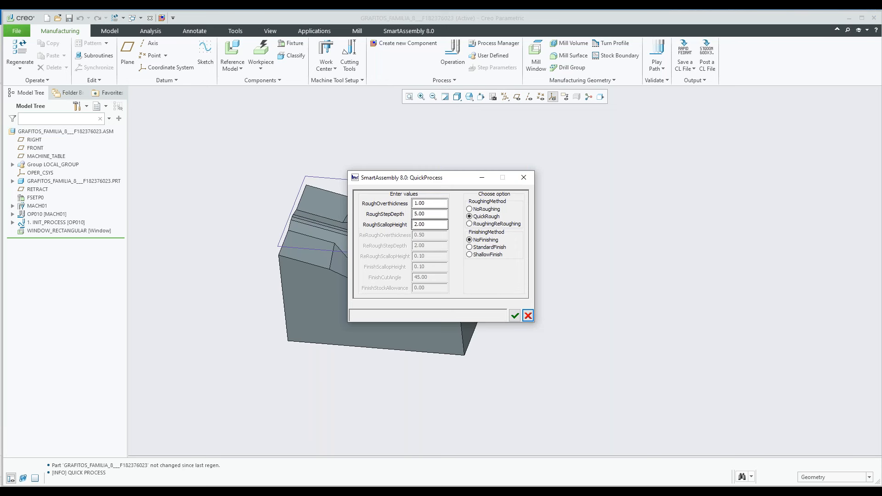
left_click(515, 316)
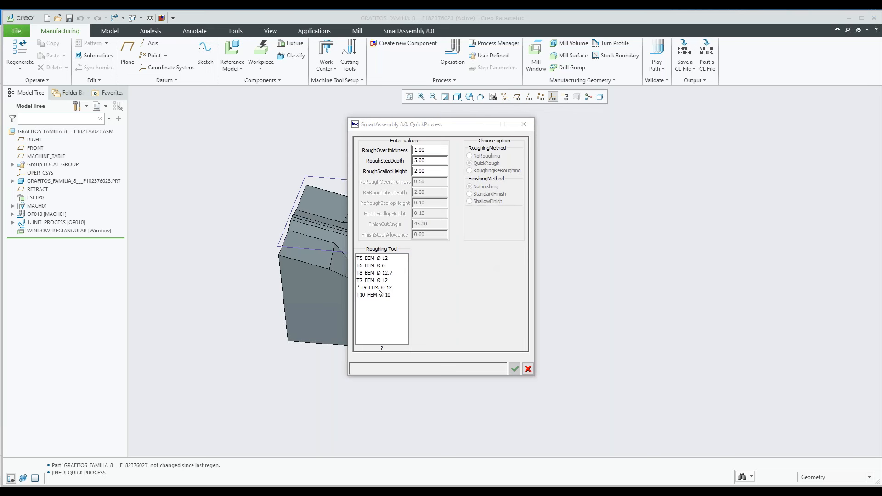
left_click(372, 274)
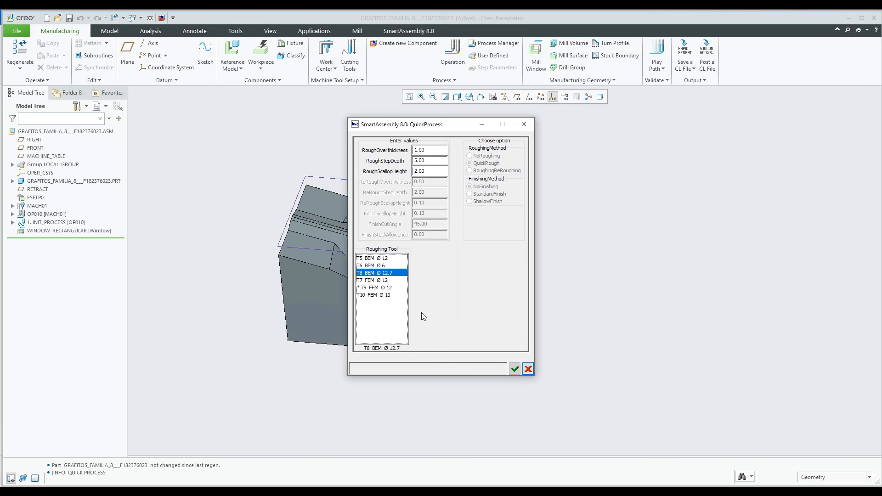
left_click(513, 371)
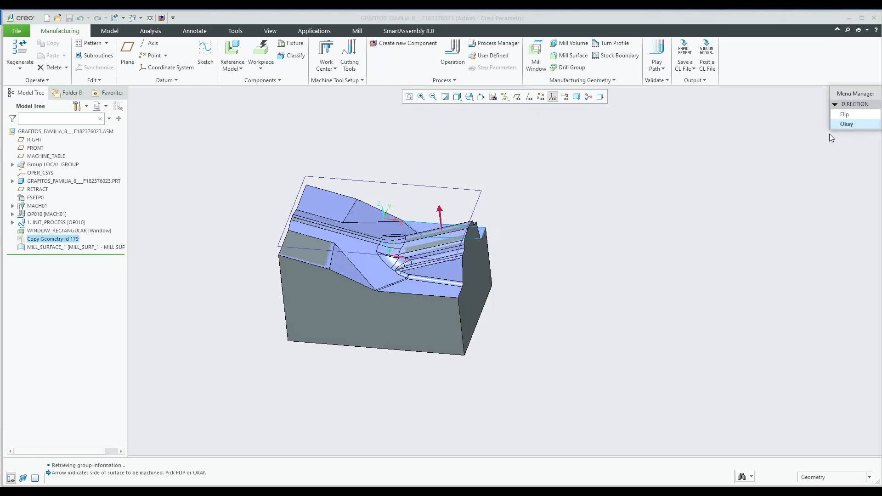
left_click(845, 124)
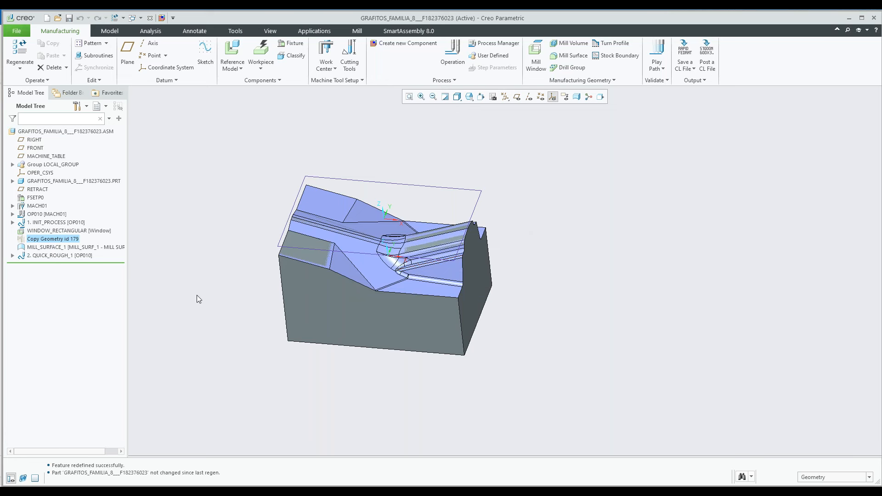
Play the tool path of the QUICK_ROUGH_1 sequence
left_click(57, 255)
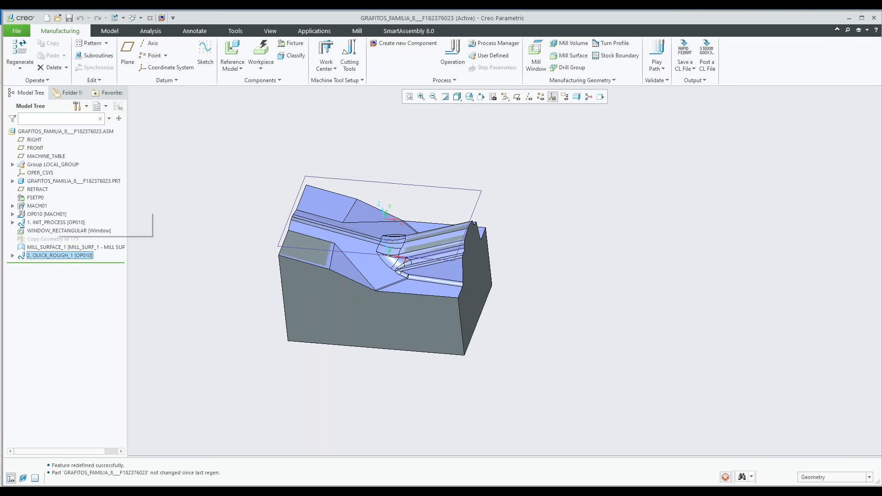
right_click(58, 256)
left_click(57, 256)
left_click(62, 241)
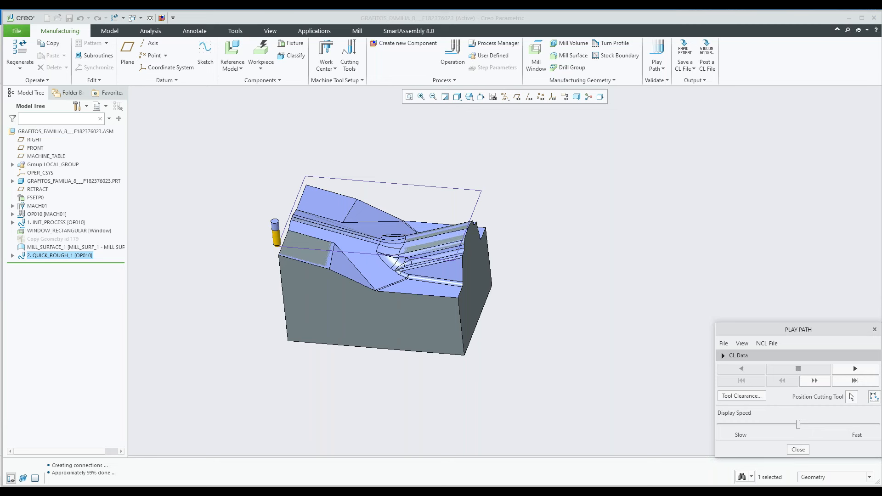
left_click(856, 368)
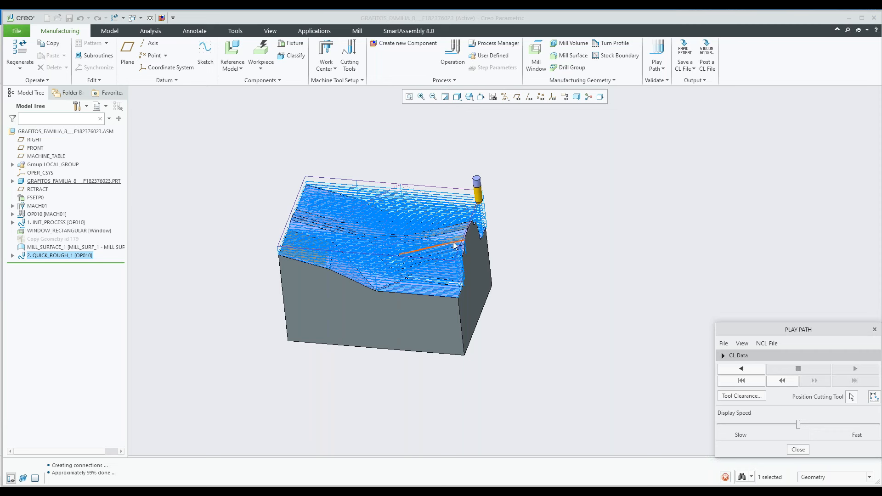
Examine the displayed roughing tool path up close and from another angle, and close the playback
scroll(453, 245, "down", 3)
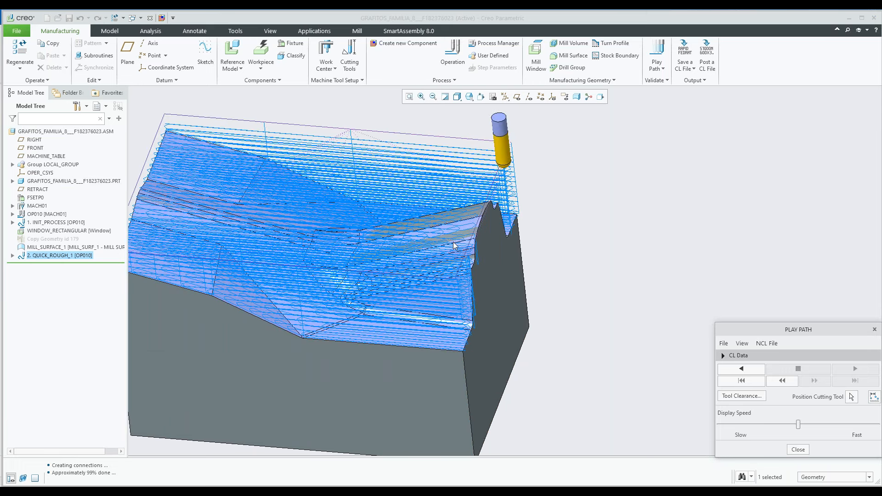
scroll(454, 245, "down", 3)
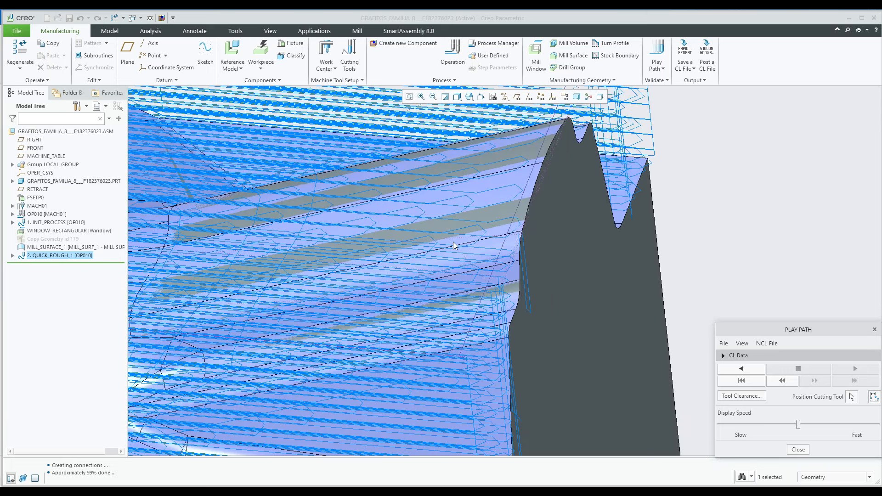
scroll(453, 244, "up", 4)
mouse_move(453, 245)
middle_mouse_down()
mouse_move(462, 230)
mouse_move(442, 250)
middle_mouse_up()
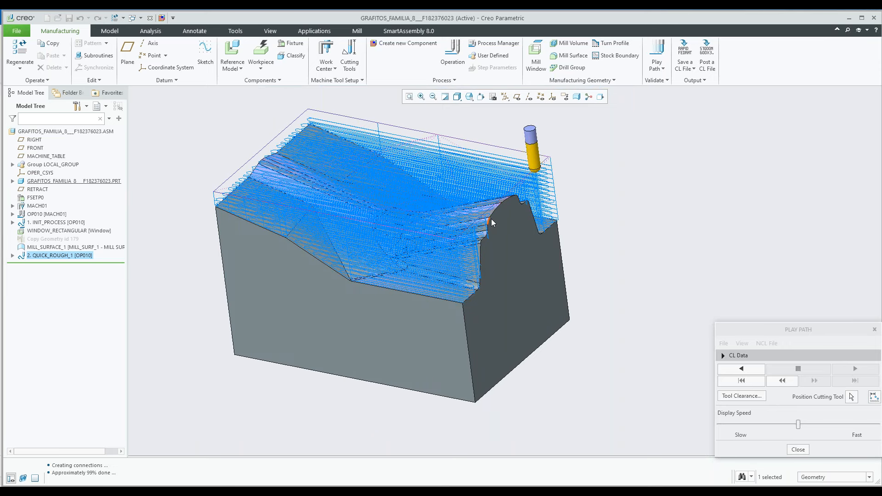
scroll(498, 186, "down", 2)
scroll(526, 198, "up", 2)
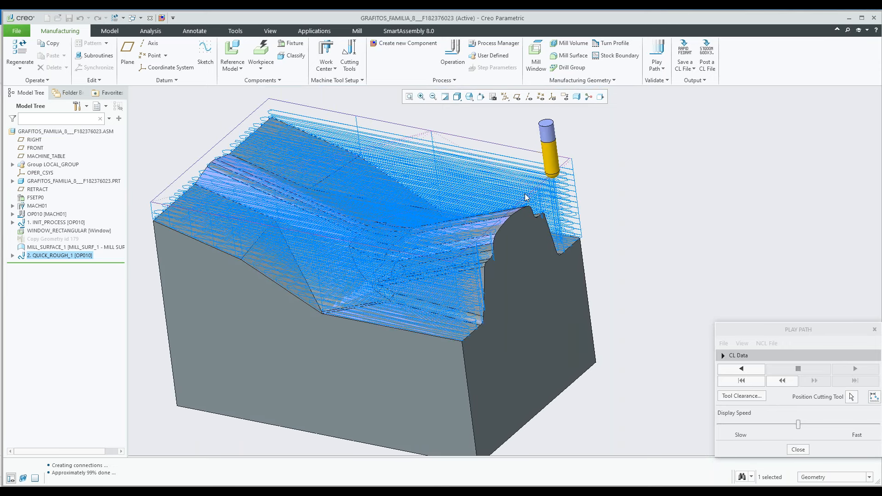
scroll(526, 198, "up", 1)
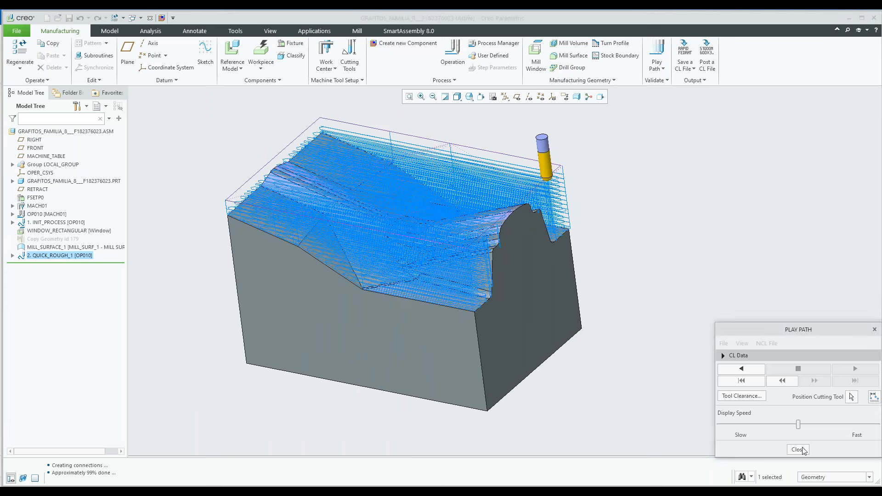
left_click(802, 450)
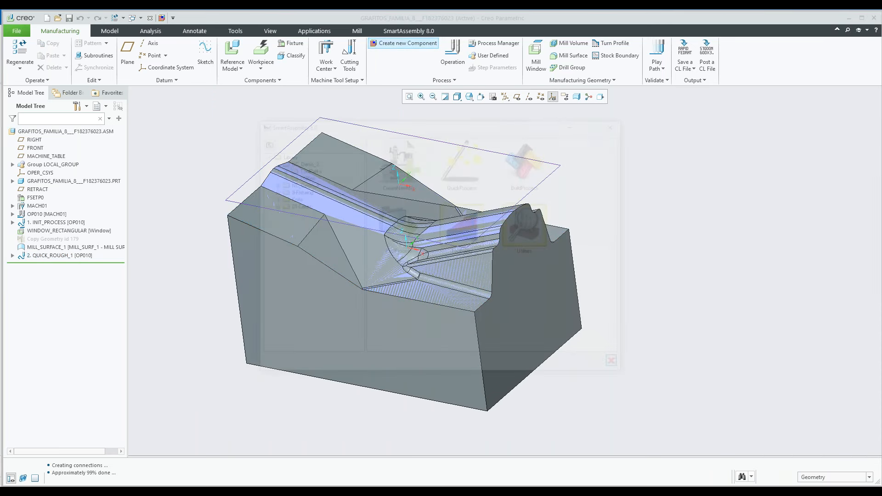
Check the ShallowFinish option of the QuickProcess component and cancel it without creating a sequence
left_click(463, 165)
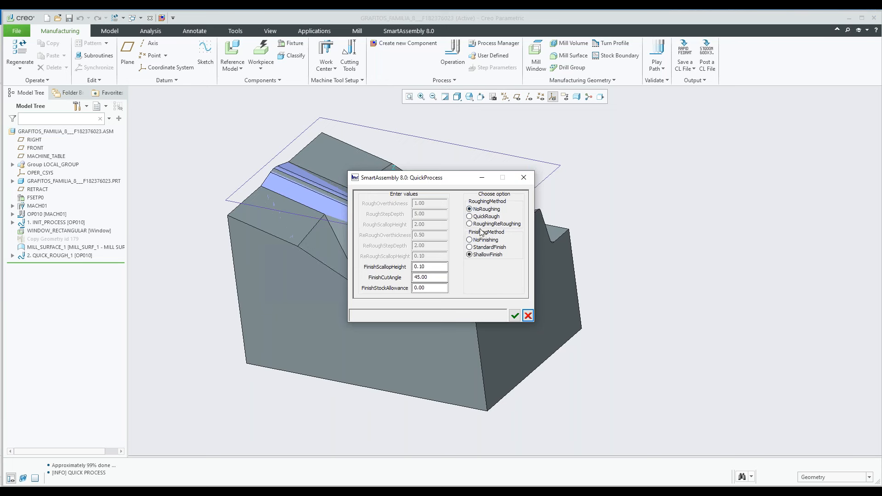
left_click(528, 316)
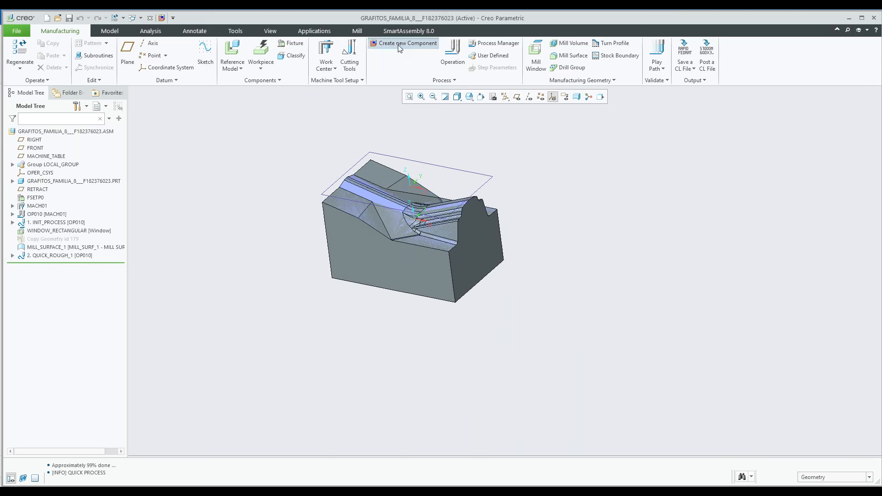
Create a finishing sequence on the mill surface with the Finishing component from ToolPaths, using tool T5 BEM Ø 12 and a 0.01 stock allowance
left_click(399, 46)
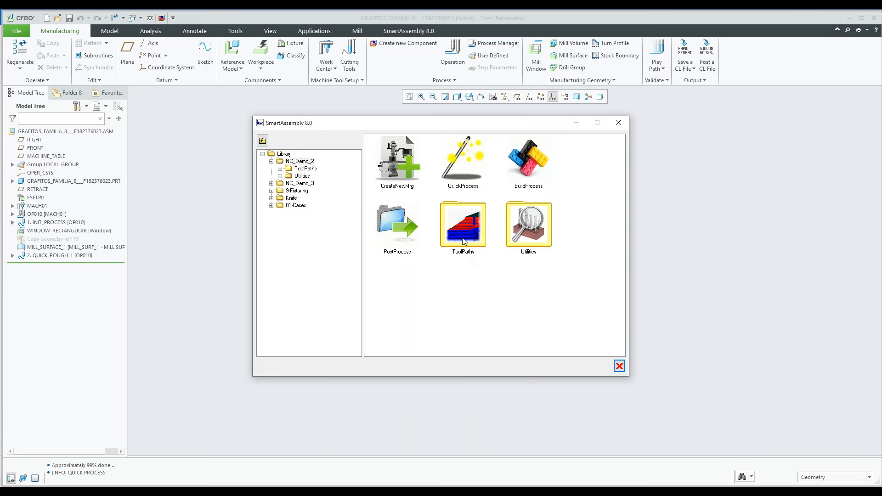
double_click(464, 242)
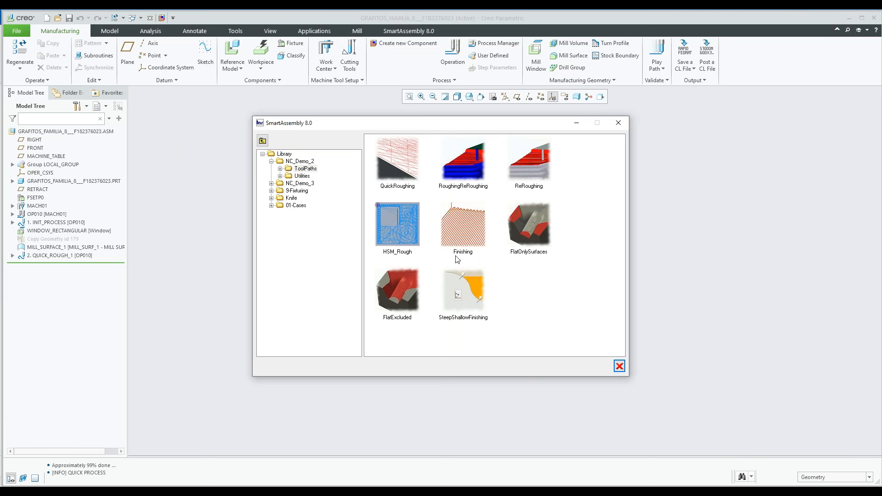
left_click(467, 241)
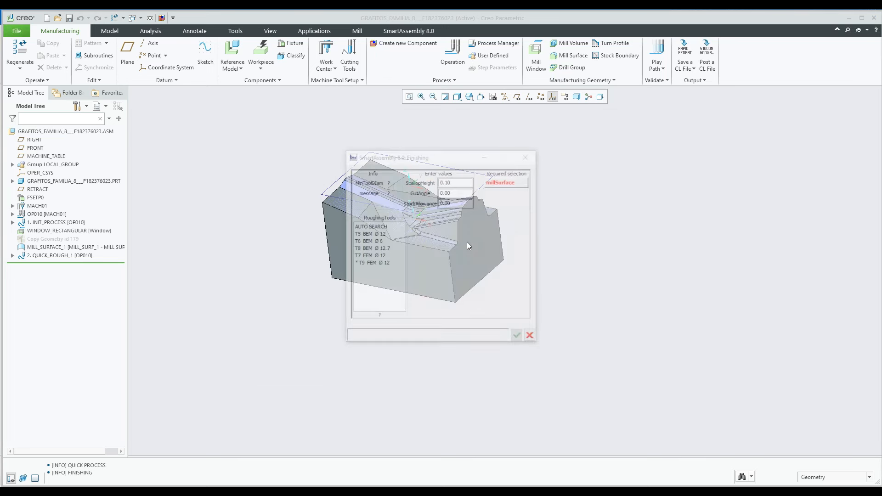
left_click(377, 234)
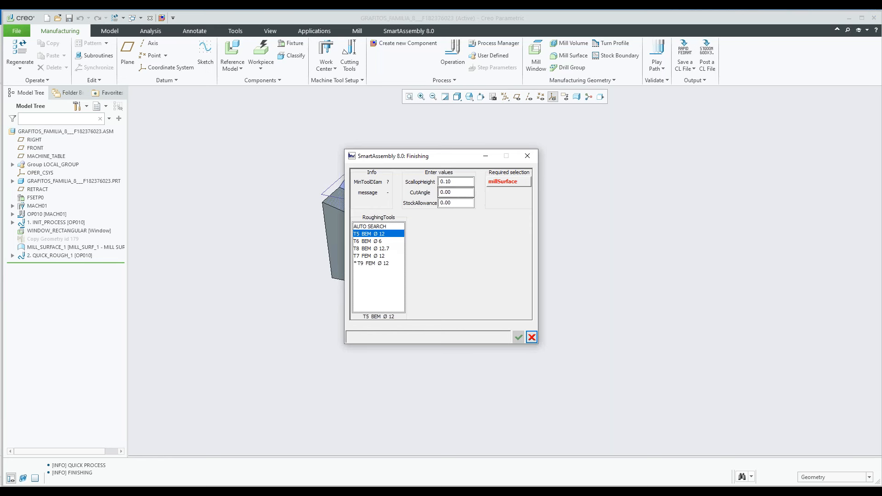
left_click(455, 203)
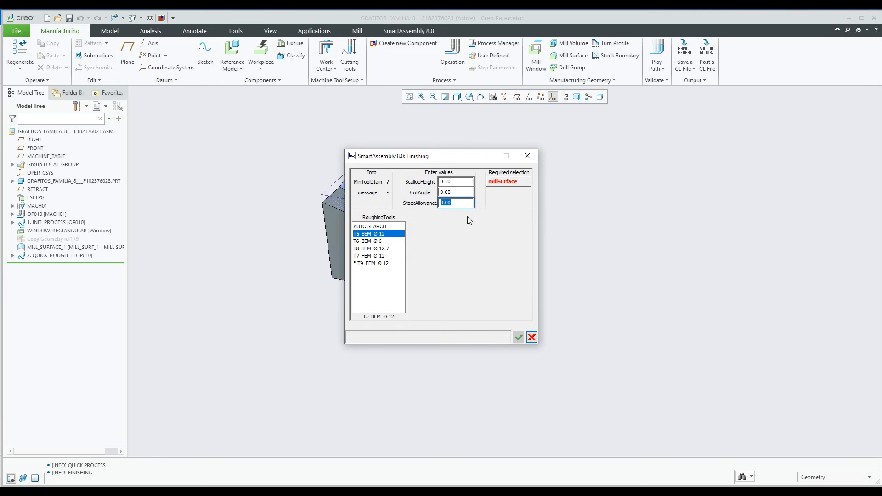
type("0.01")
left_click(505, 183)
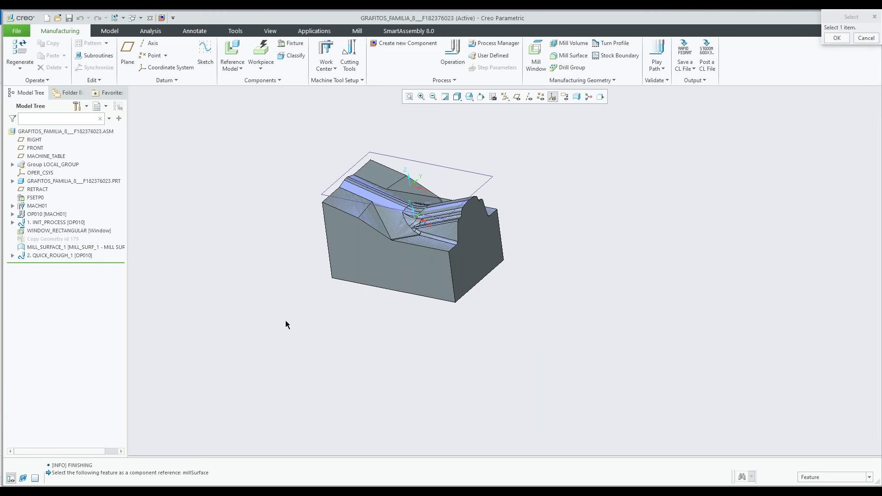
left_click(399, 225)
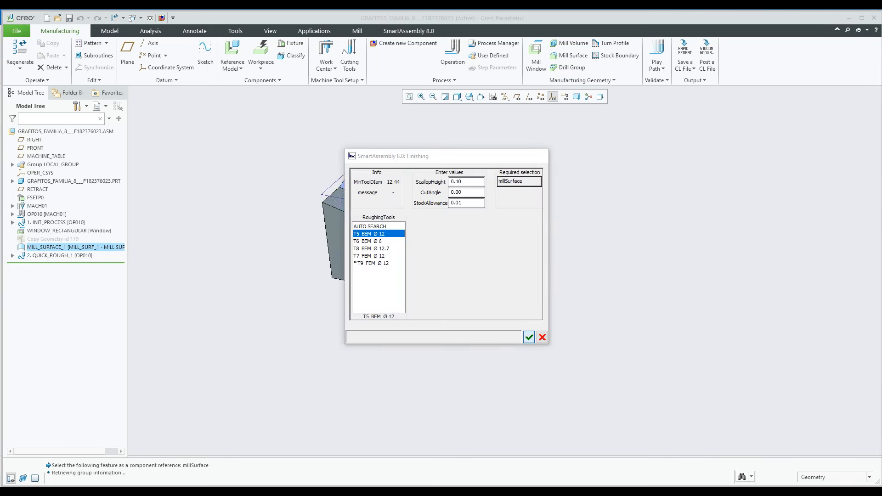
left_click(850, 124)
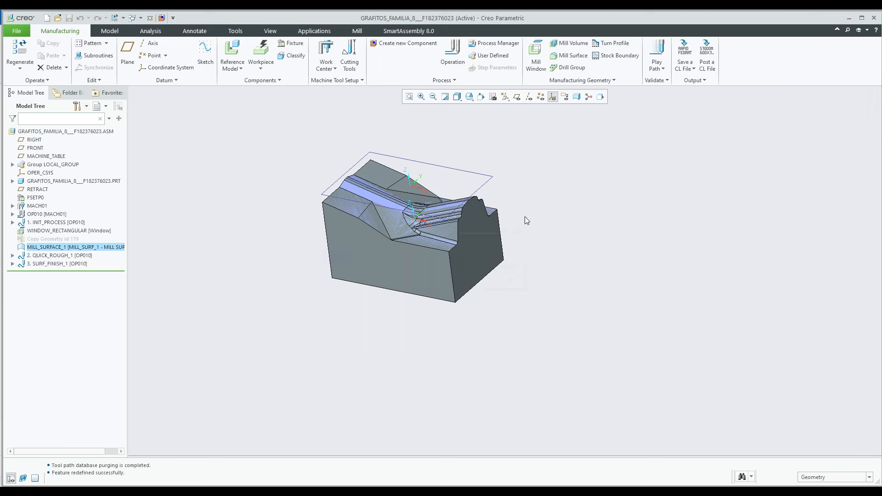
Play the tool path of the SURF_FINISH_1 sequence and examine its passes across the milled surface
left_click(48, 265)
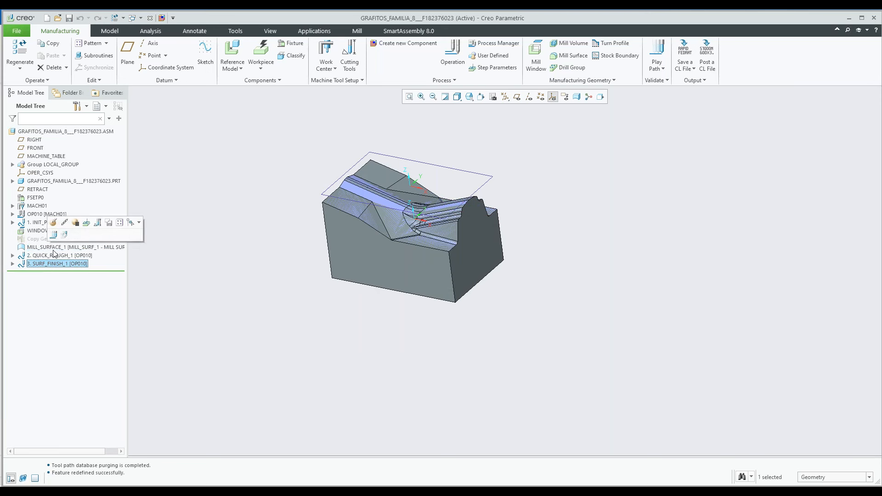
left_click(54, 235)
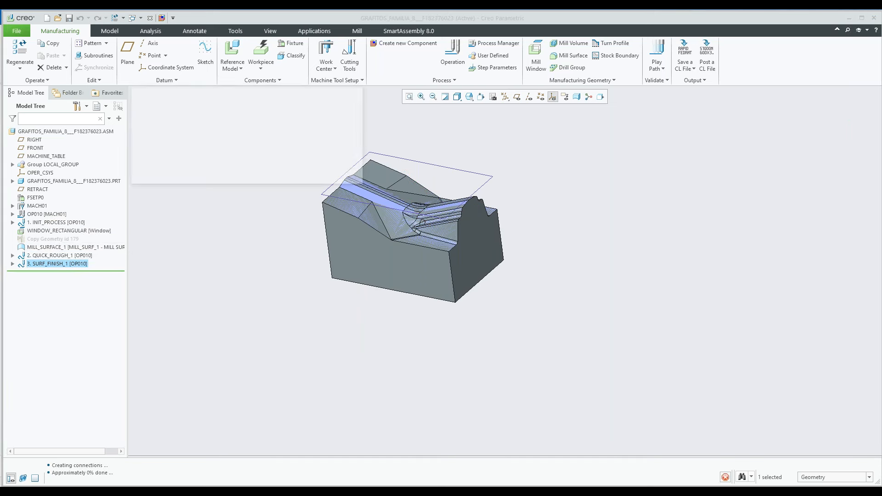
left_click(850, 371)
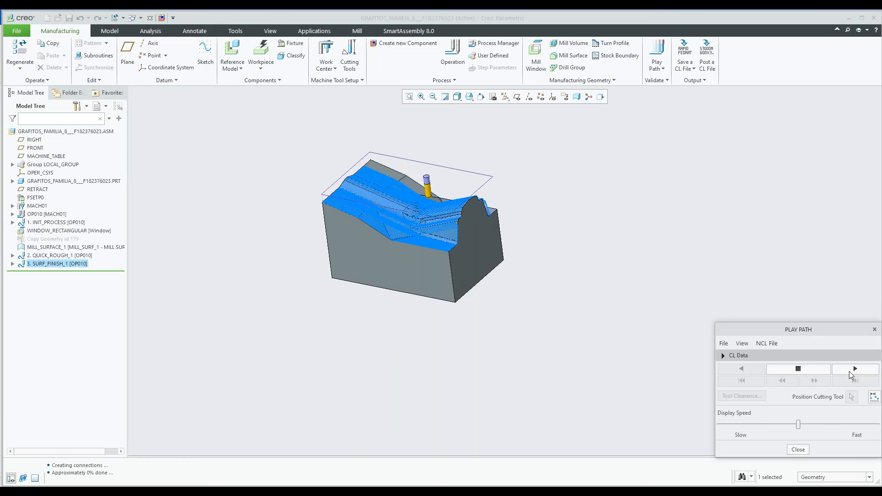
middle_click_drag(481, 205, 468, 221)
scroll(468, 221, "up", 2)
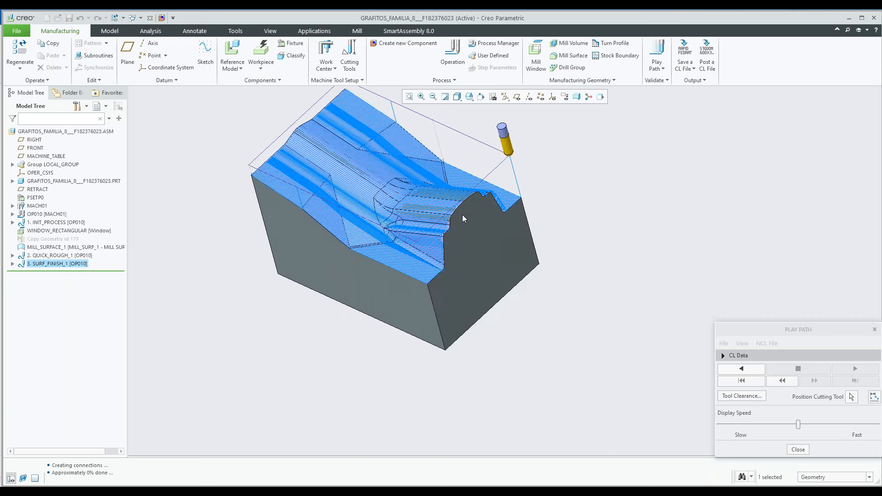
scroll(463, 218, "up", 3)
scroll(435, 222, "down", 6)
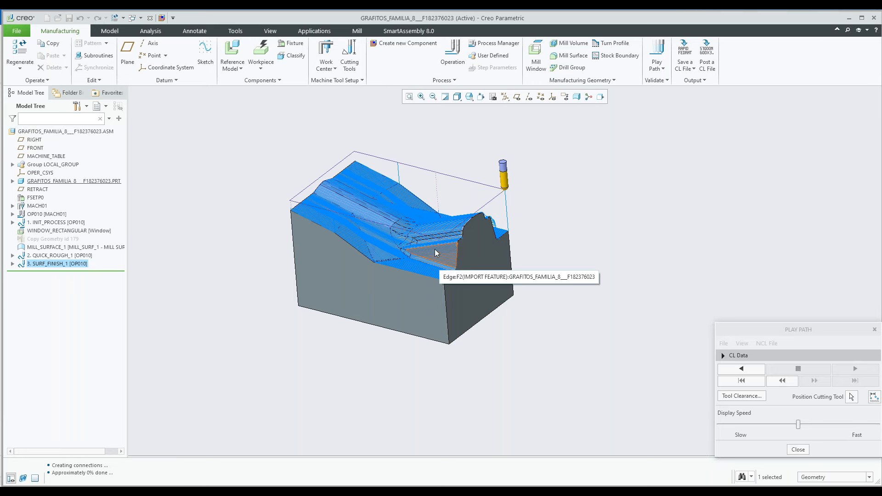
scroll(425, 247, "up", 2)
scroll(425, 247, "up", 2)
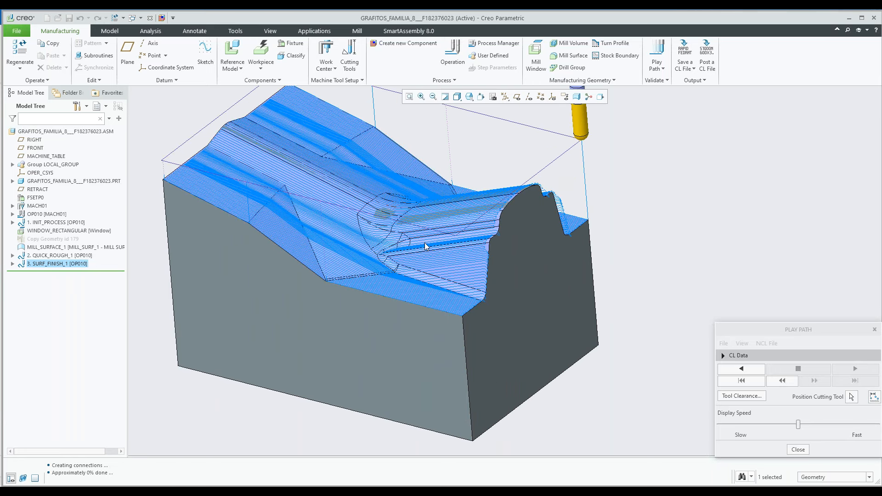
Examine the finishing passes of SURF_FINISH_1 up close, restore the default view and close the playback
scroll(425, 247, "up", 4)
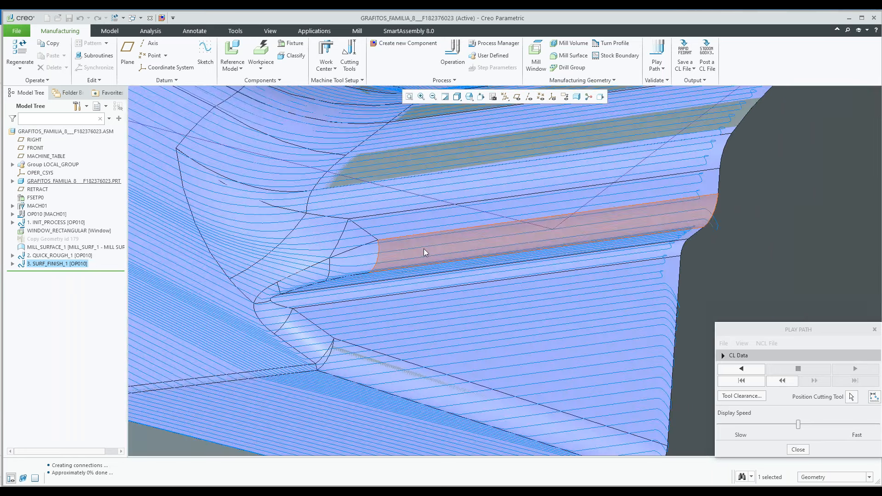
scroll(453, 282, "down", 2)
key("ctrl+d")
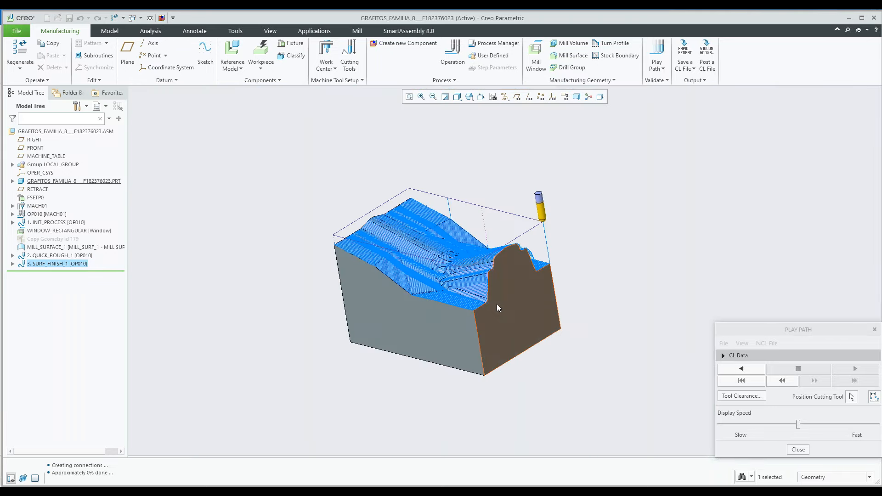
left_click(800, 450)
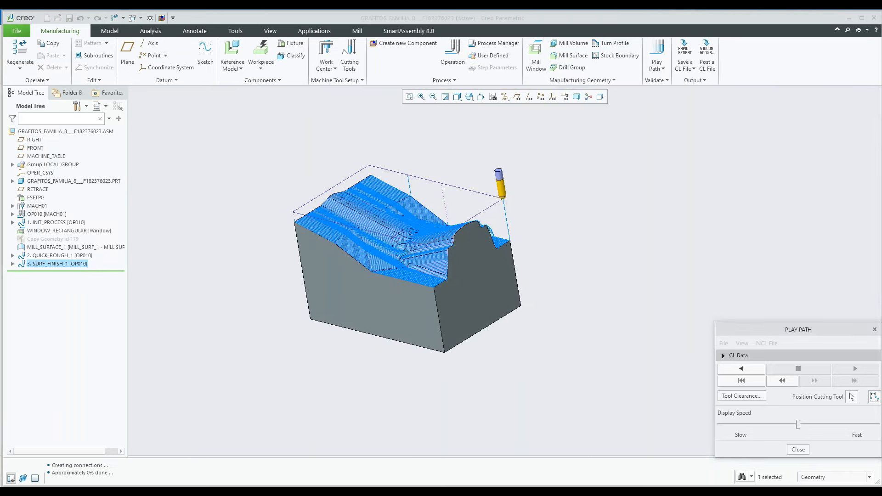
Hide the MILL_SURFACE_1 mill surface so the bare part faces are exposed
left_click(543, 227)
scroll(441, 228, "down", 2)
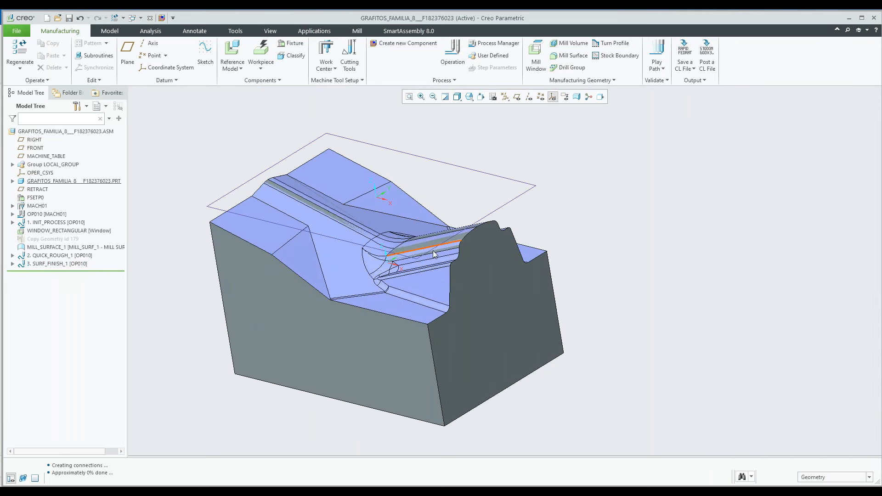
middle_click_drag(428, 260, 457, 262, "shift")
middle_click_drag(453, 261, 464, 264)
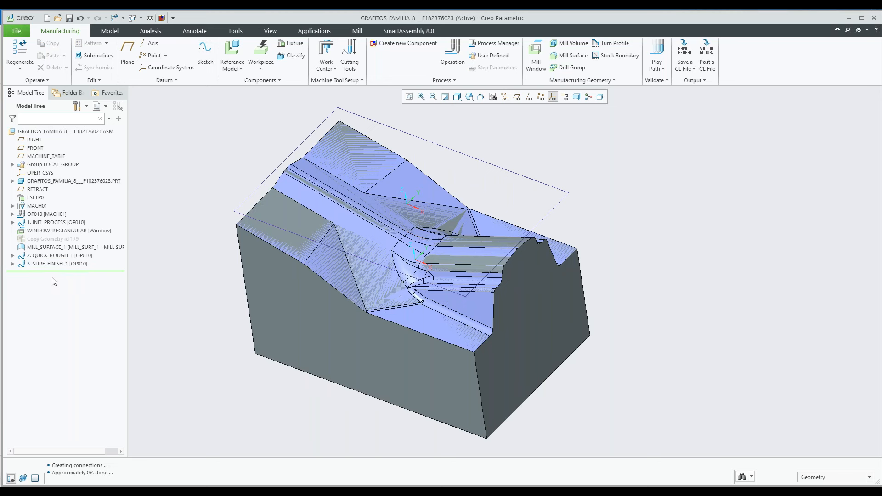
left_click(52, 248)
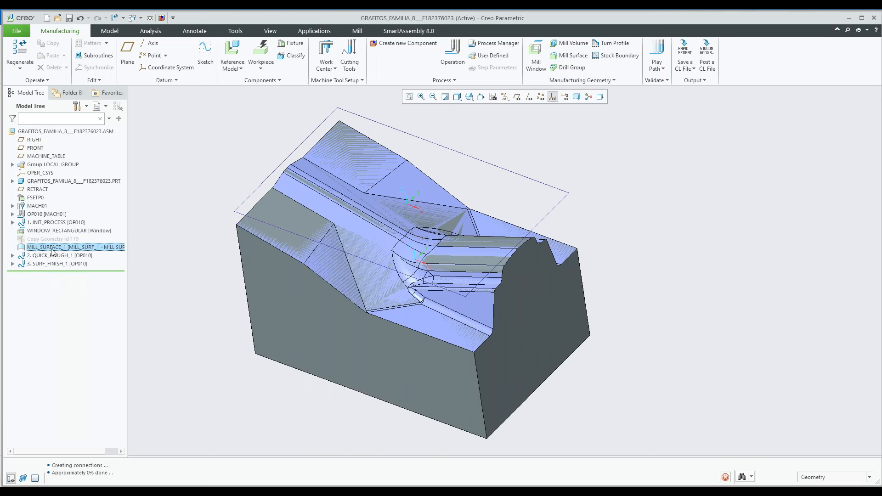
left_click(68, 218)
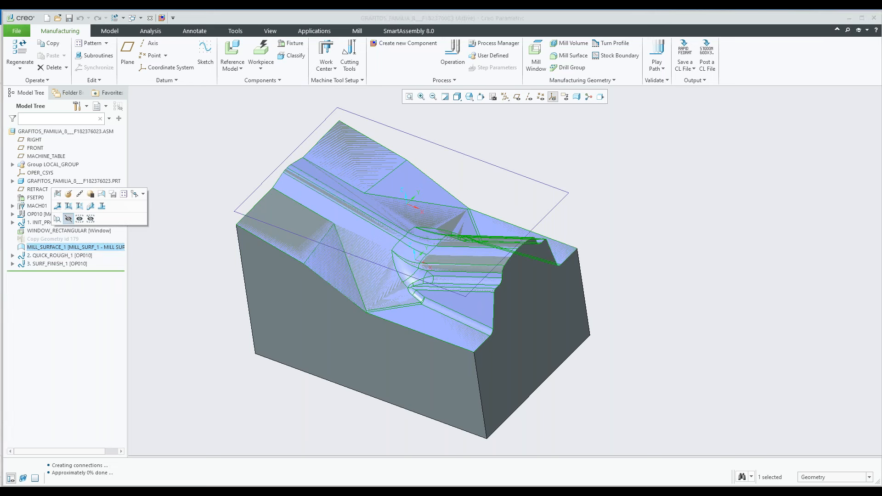
middle_click_drag(282, 302, 302, 289)
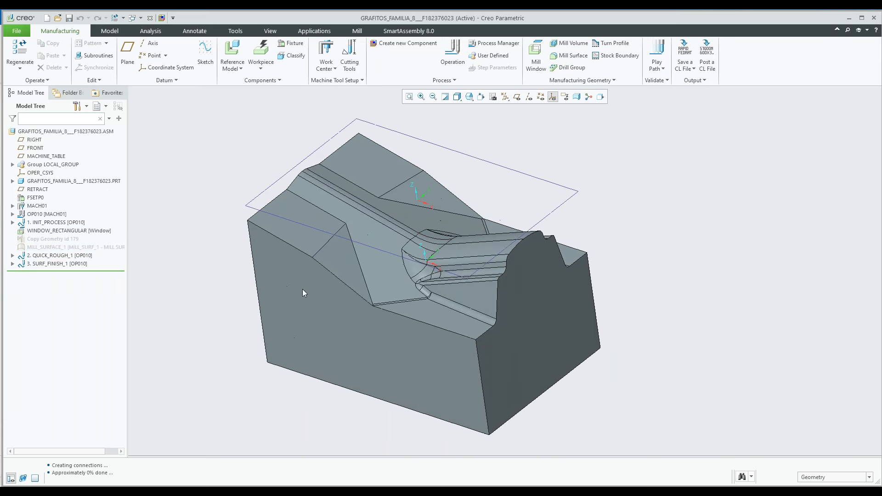
Create a tangent mill surface with the MillSurfTangent component from NC_Demo_2 Utilities, using a narrow face on the raised ridge's flank as aSurface
left_click(404, 44)
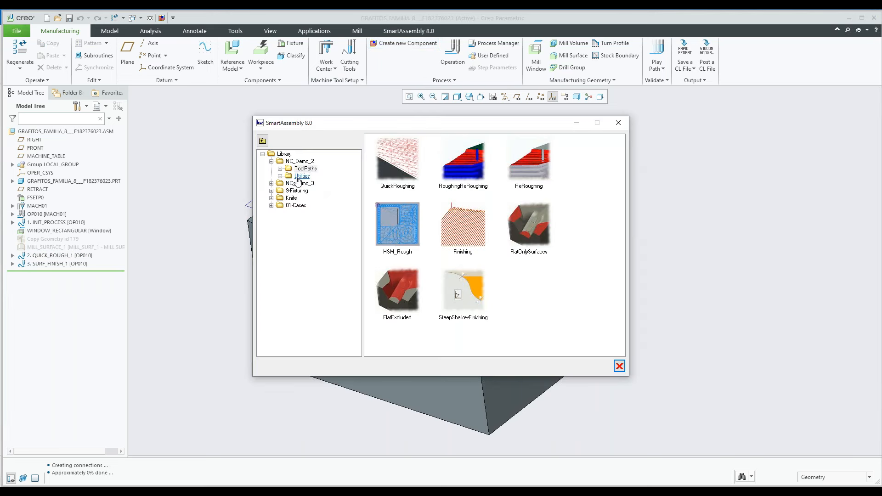
left_click(298, 177)
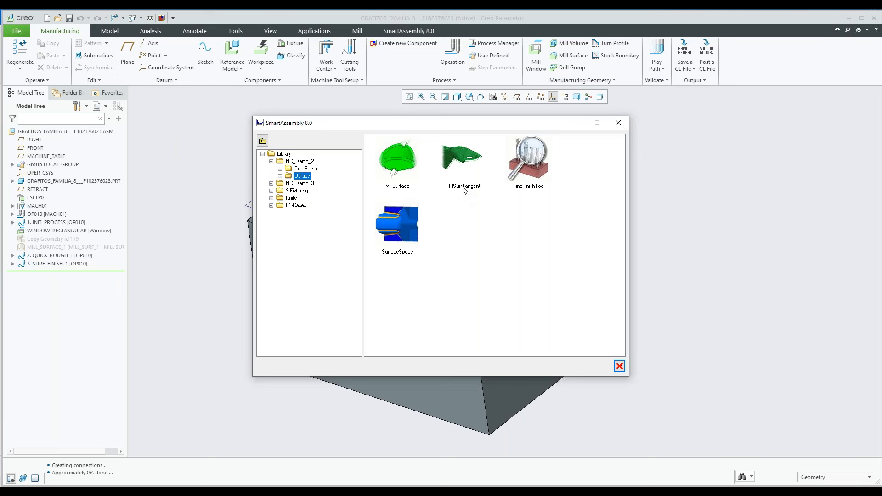
left_click(462, 170)
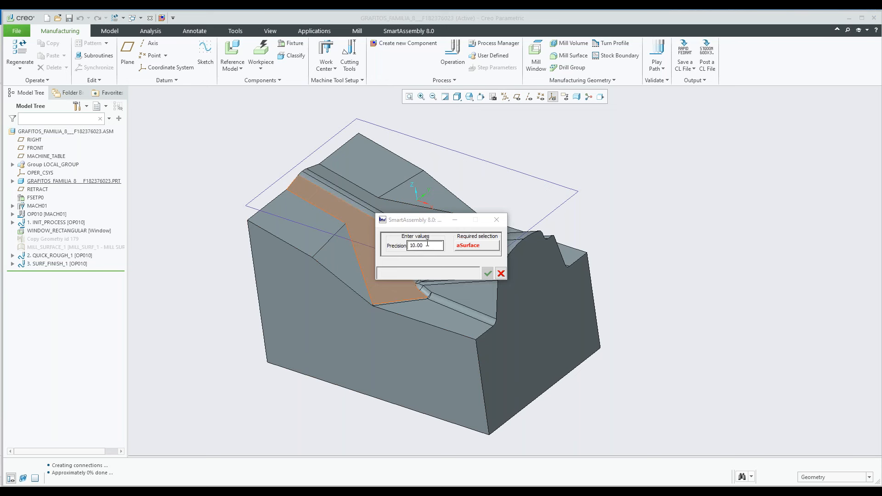
left_click(475, 248)
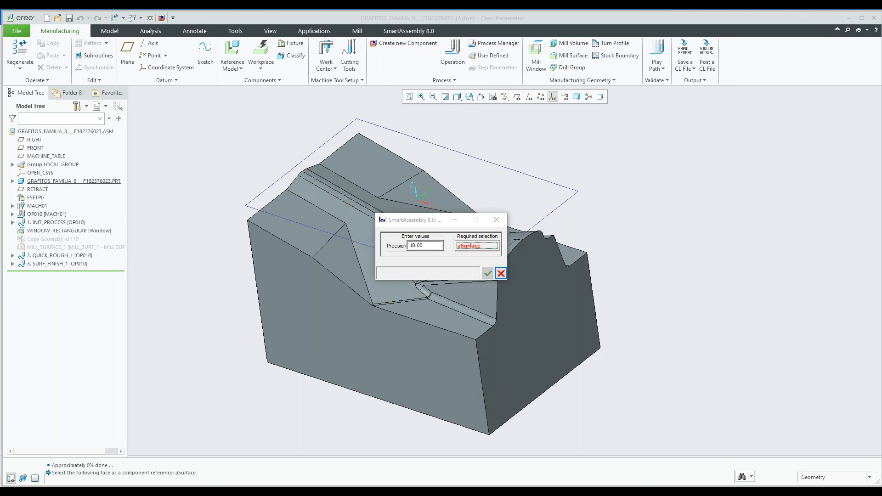
scroll(453, 272, "up", 5)
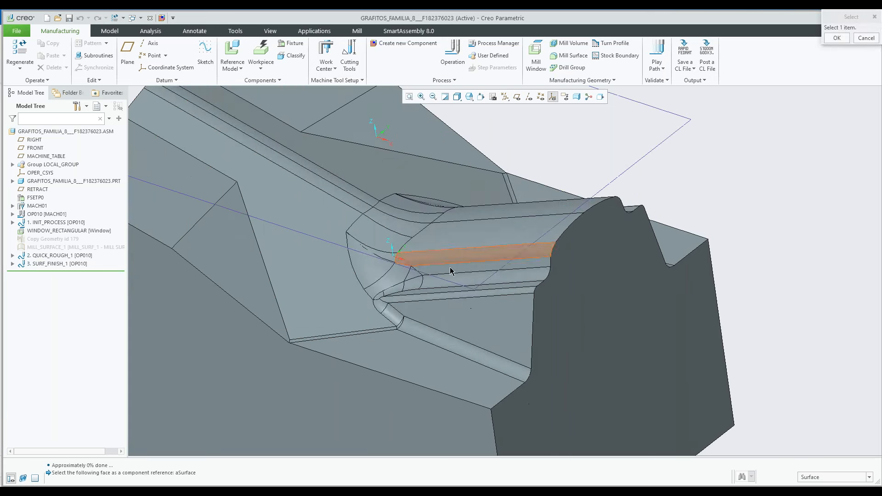
left_click(453, 269)
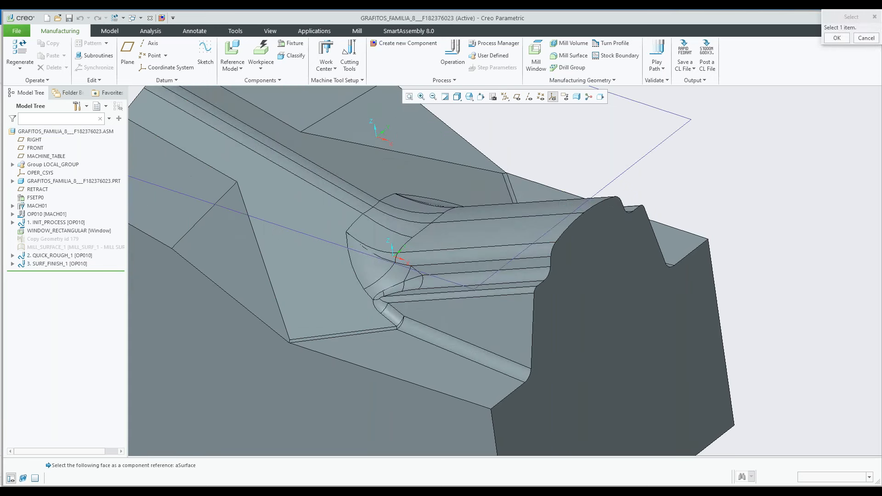
left_click(487, 273)
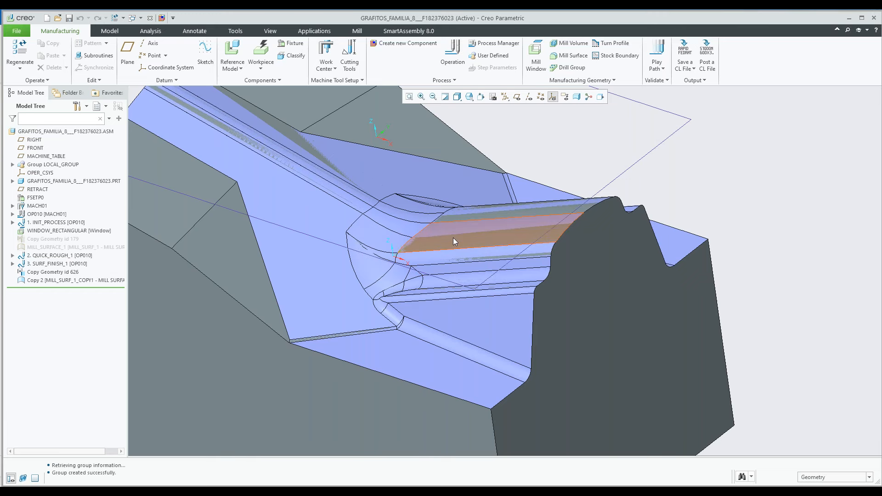
Examine which faces the new tangent mill surface covers, from above, up close and at an angle
scroll(452, 239, "up", 1)
scroll(453, 239, "up", 2)
middle_click_drag(453, 239, 396, 239)
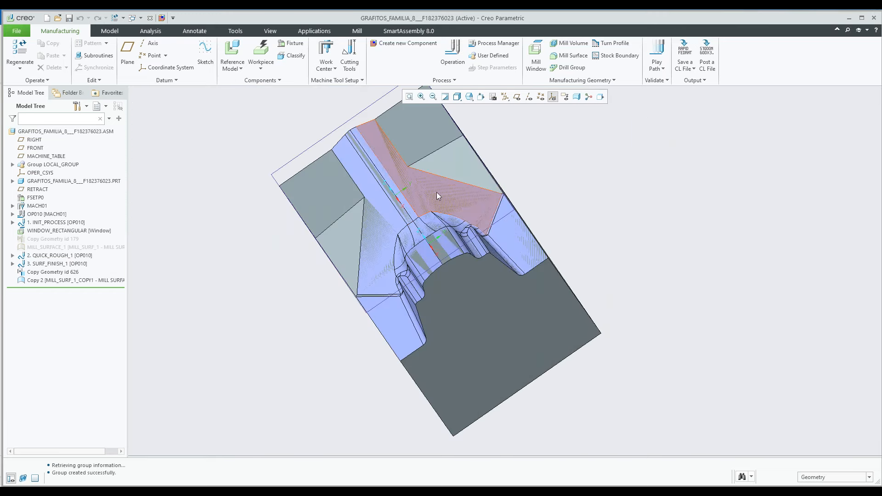
middle_click_drag(405, 223, 434, 219)
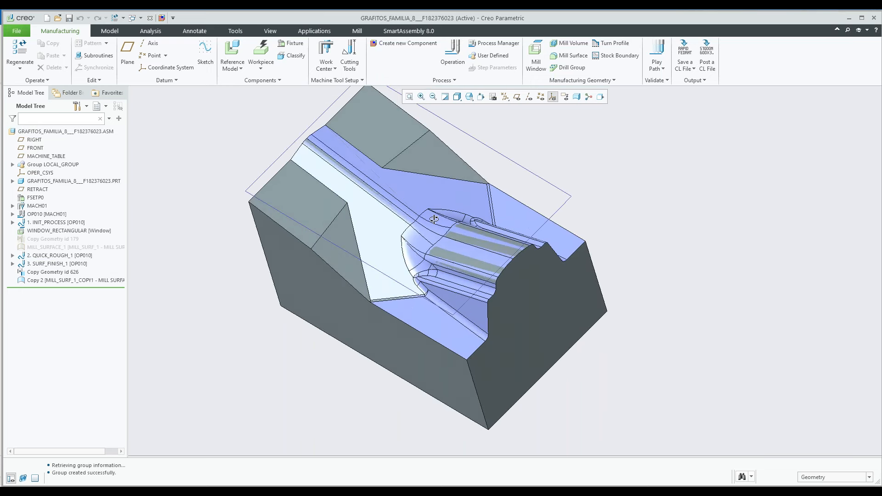
scroll(451, 204, "down", 3)
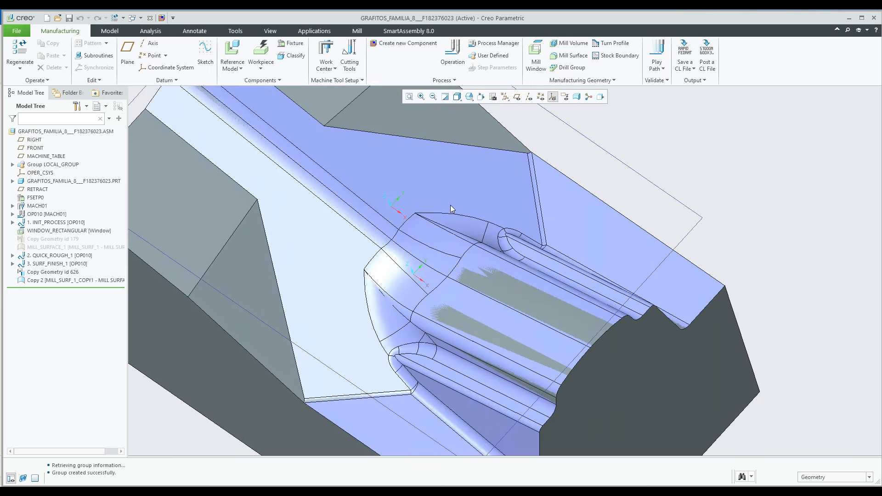
scroll(451, 205, "up", 5)
middle_click_drag(450, 205, 462, 189)
scroll(473, 221, "up", 3)
middle_click_drag(477, 224, 500, 243)
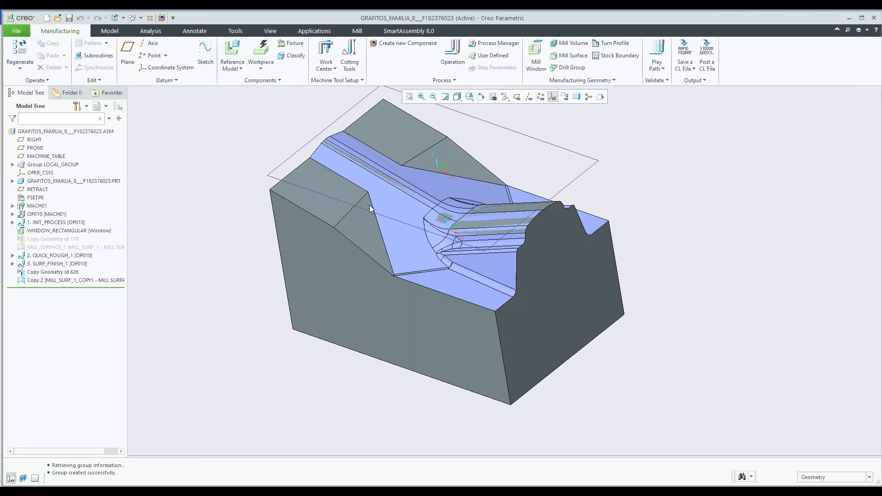
scroll(369, 205, "up", 2)
Create a finishing sequence on the tangent mill surface with the Finishing component, using tool T6 BEM Ø 6 and a 0.01 stock allowance
left_click(403, 43)
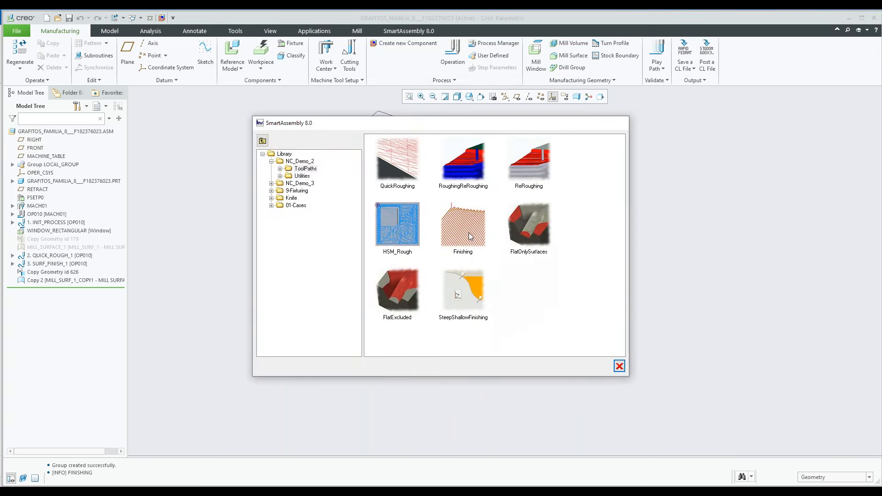
double_click(469, 236)
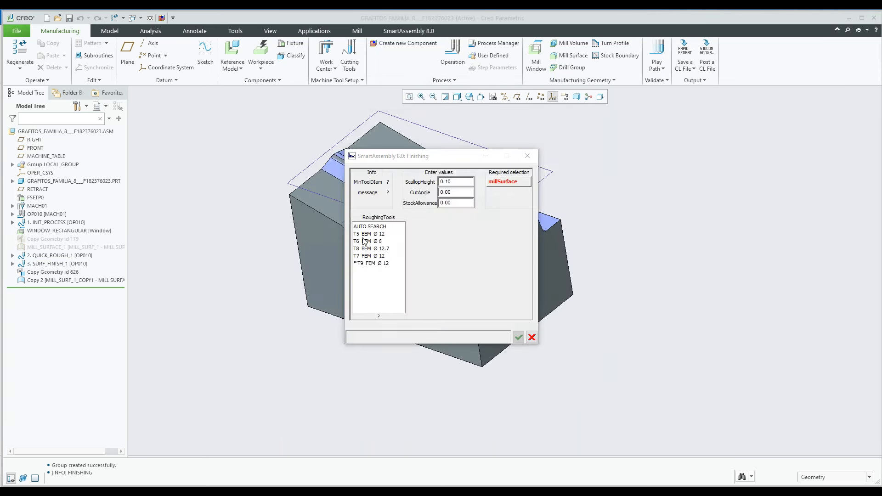
left_click(372, 241)
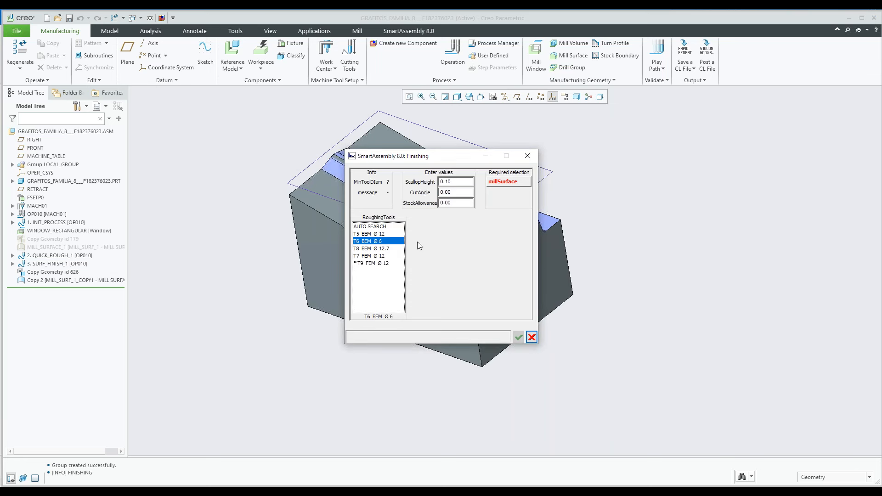
double_click(444, 203)
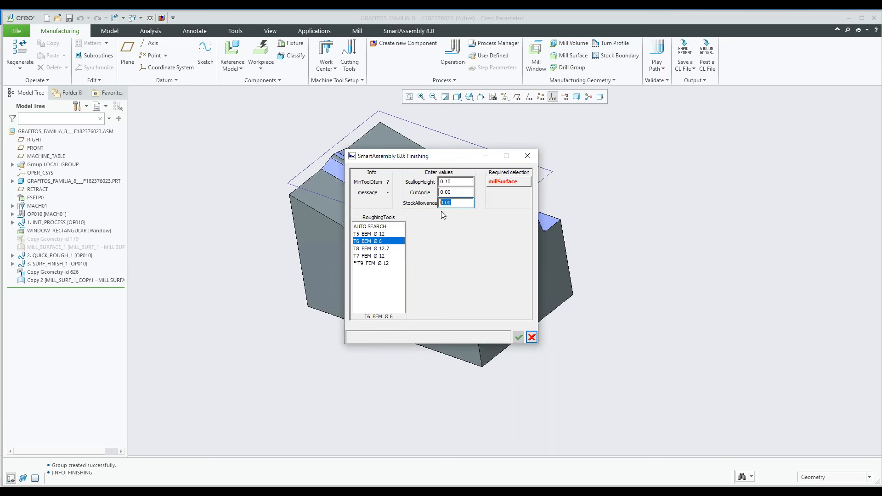
type("0.01")
left_click(510, 183)
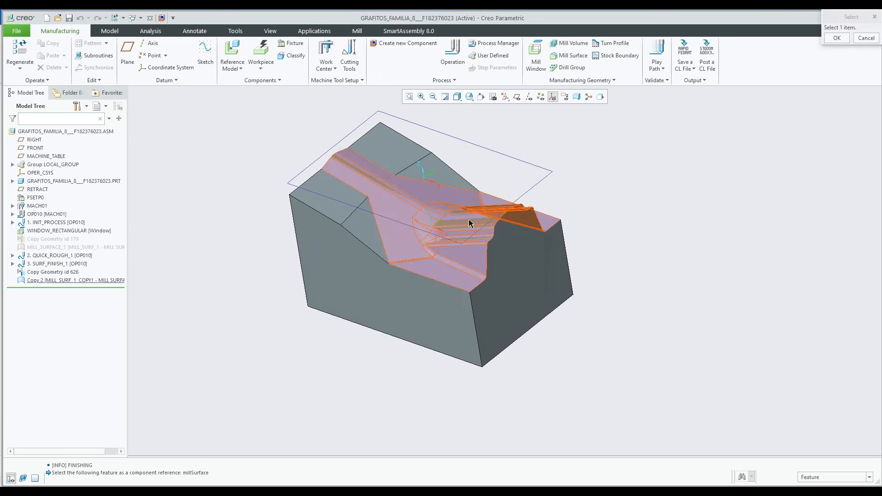
left_click(469, 224)
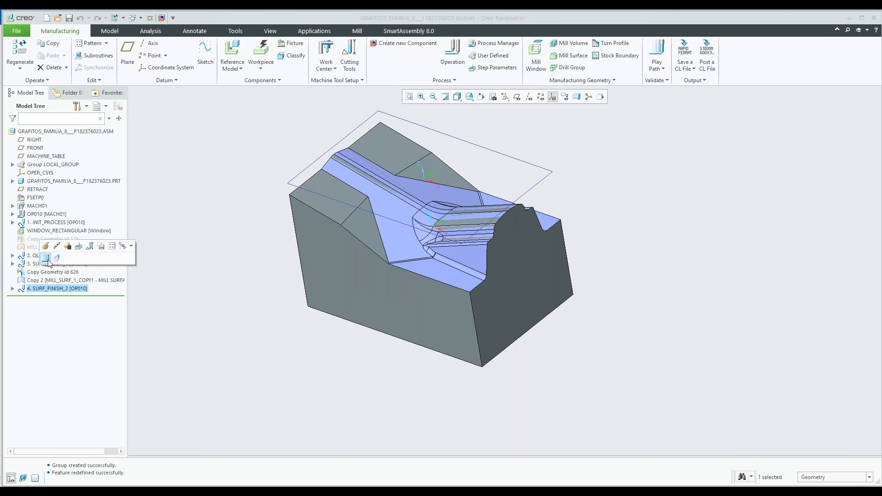
Play the tool path of the SURF_FINISH_2 sequence, examine its passes across the tangent surface and close the playback
left_click(839, 370)
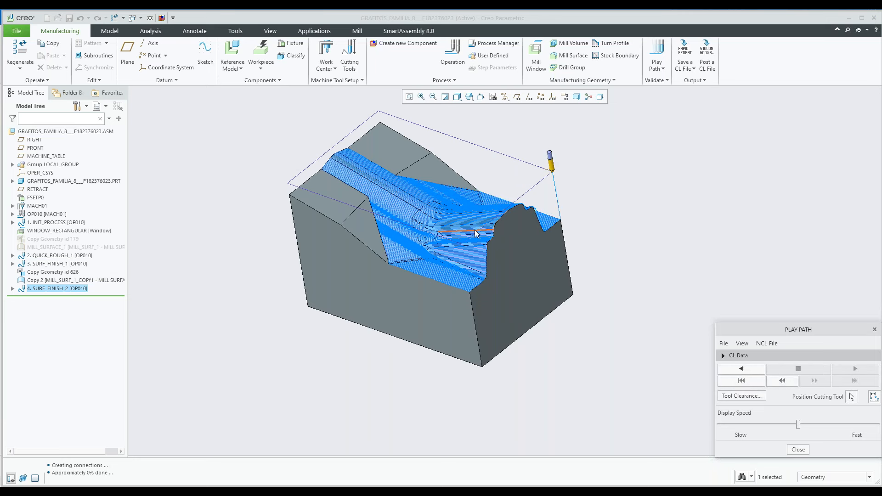
middle_click_drag(475, 231, 358, 205)
scroll(361, 204, "up", 5)
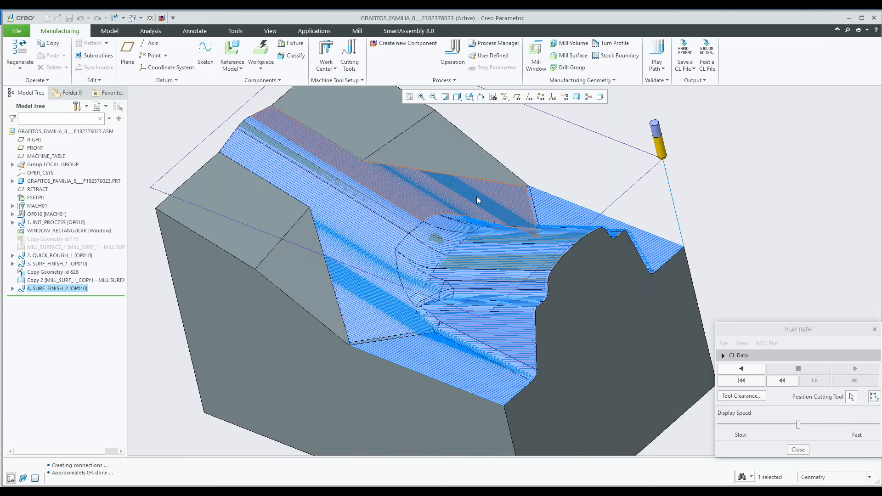
scroll(485, 221, "down", 5)
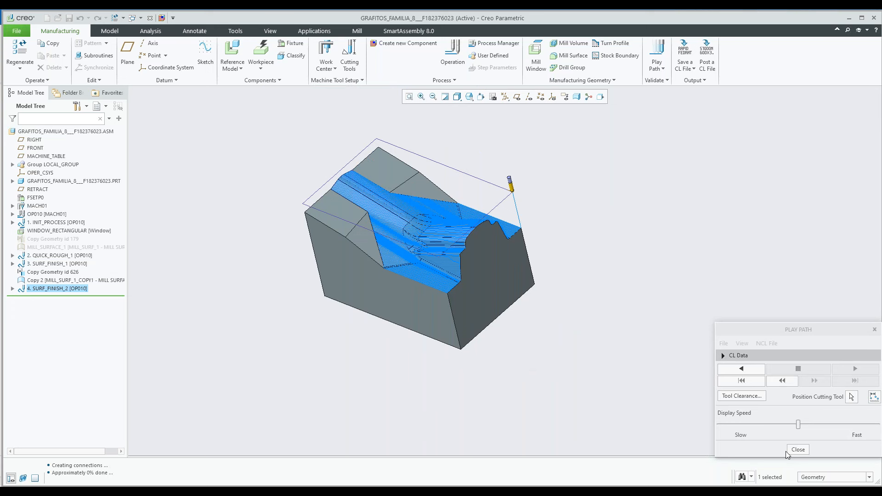
left_click(787, 454)
Move the insertion point above SURF_FINISH_2 and open the surface set of Copy Geometry id 626 for editing
left_click_drag(49, 296, 54, 285)
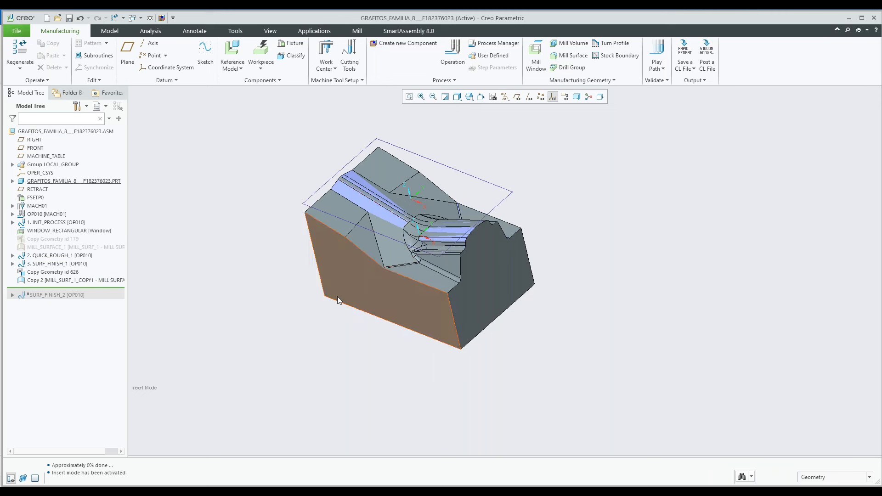
left_click(37, 272)
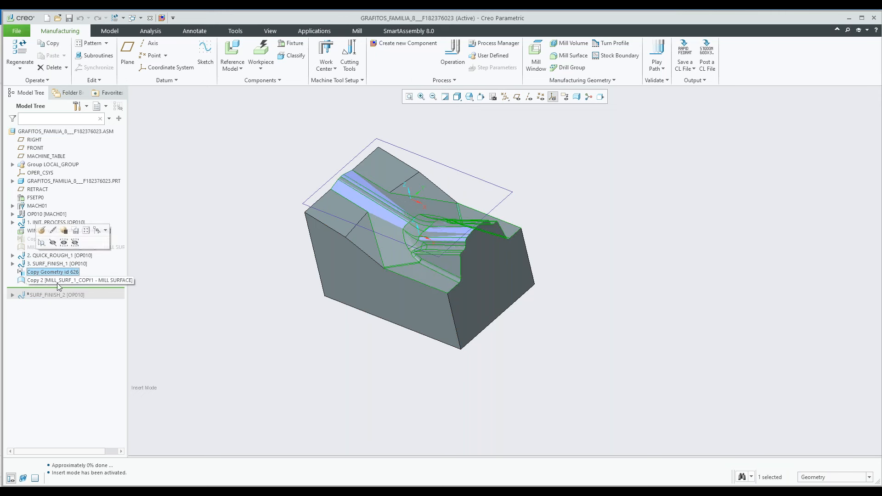
left_click(54, 281)
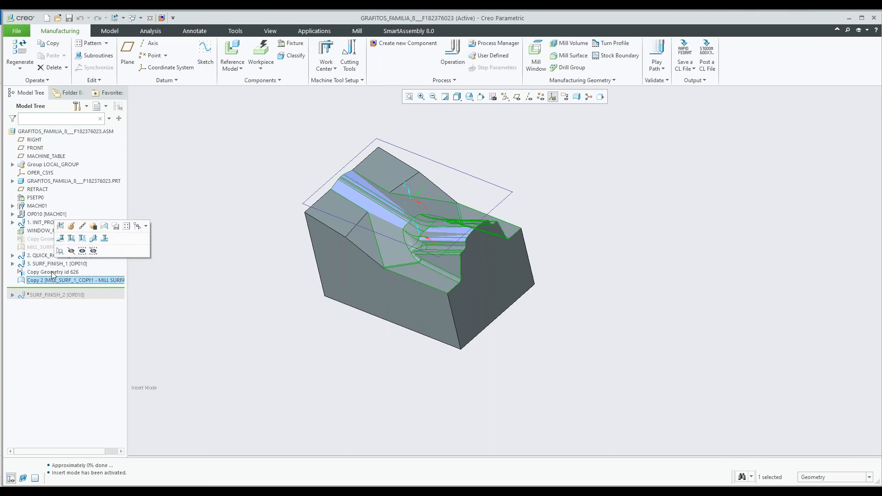
left_click(52, 273)
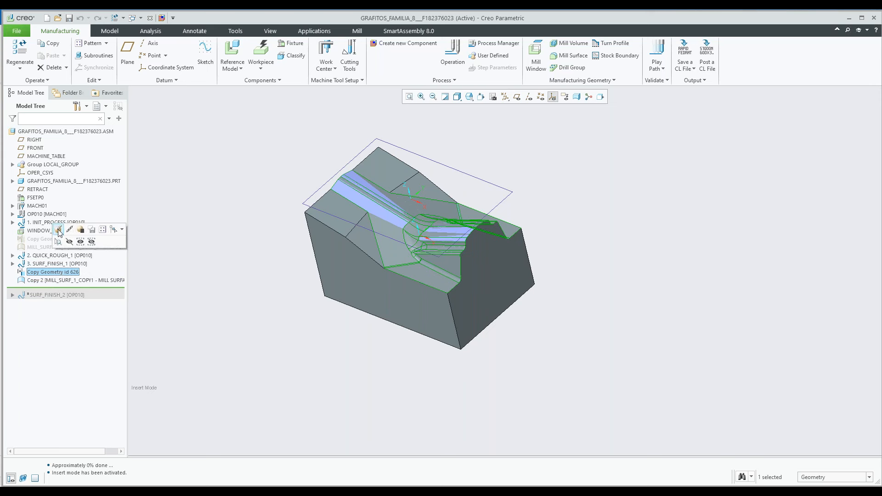
left_click(59, 229)
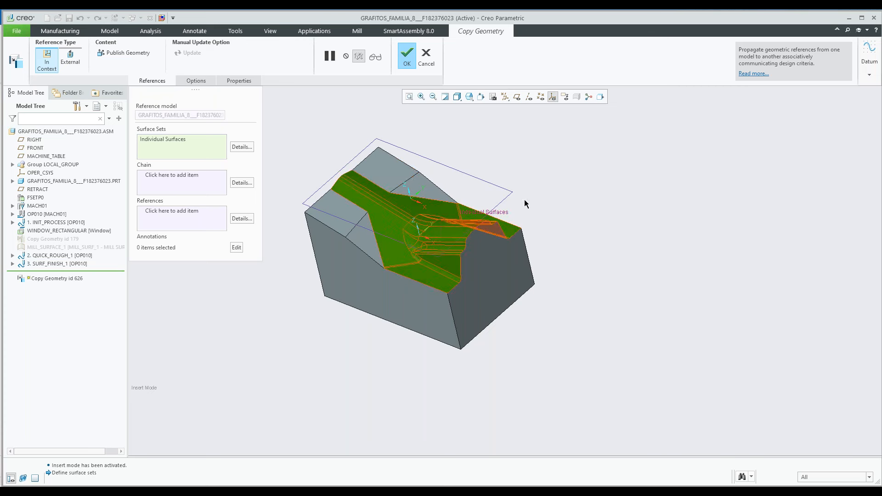
left_click(241, 147)
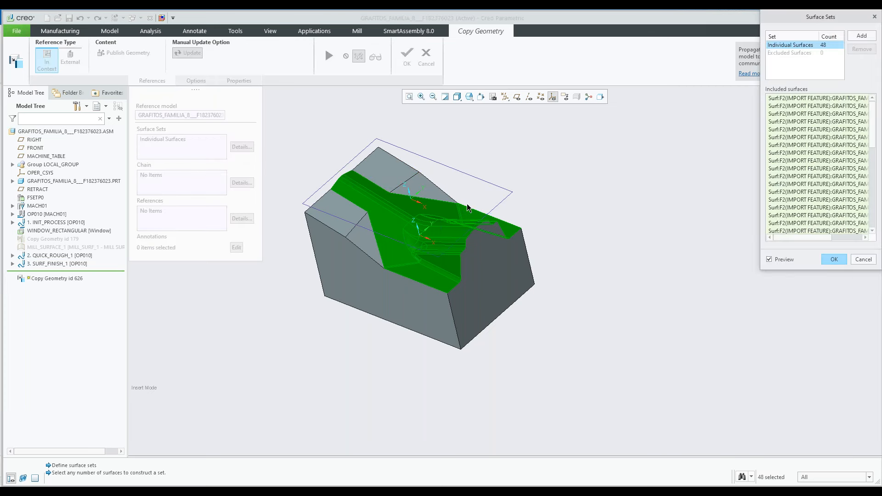
Remove the sloped flank face, the narrow strip beside it and the adjoining front face from the copied surface set
scroll(358, 211, "down", 4)
scroll(358, 211, "down", 2)
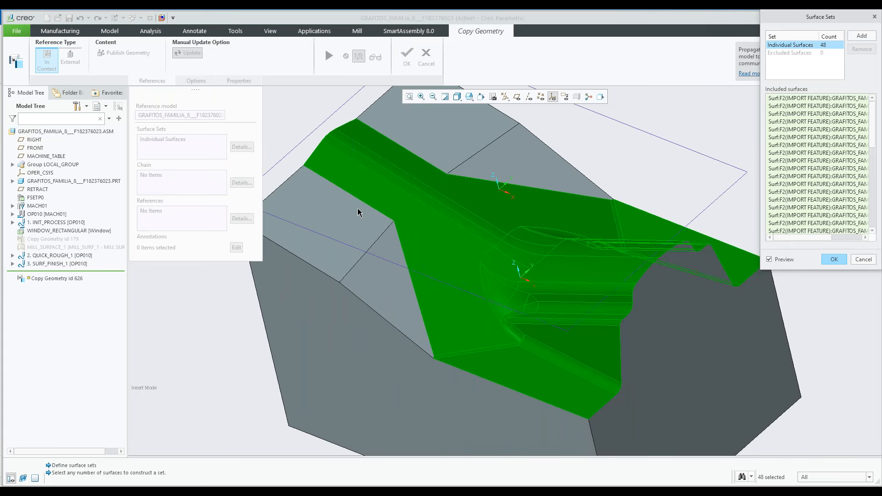
left_click(444, 301, "ctrl")
scroll(483, 364, "down", 4)
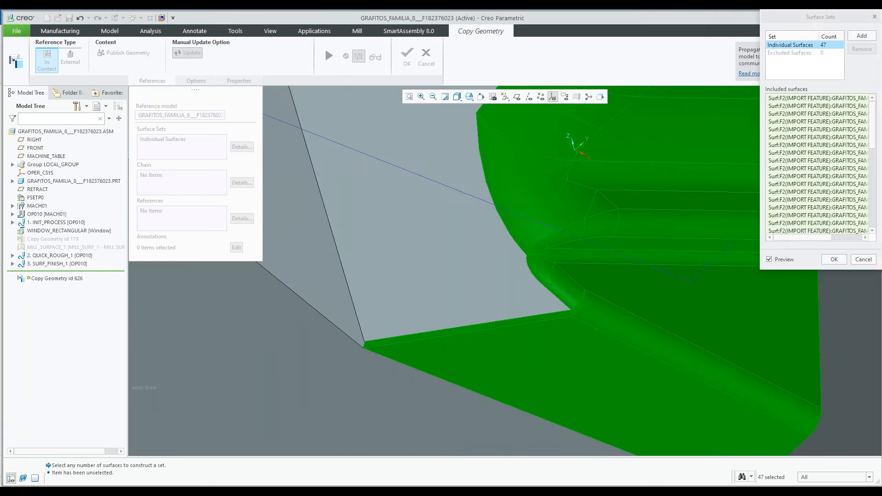
left_click(503, 324, "ctrl")
left_click(522, 343, "ctrl")
scroll(522, 343, "up", 5)
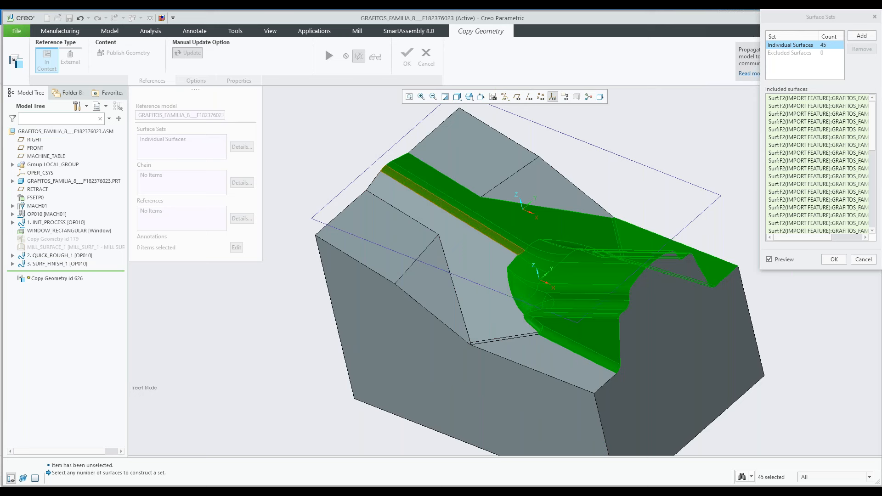
Remove the long ridge faces and the faces behind the domed area from the surface set, and complete the Copy Geometry redefinition
left_click(492, 234, "ctrl")
left_click(492, 234, "ctrl")
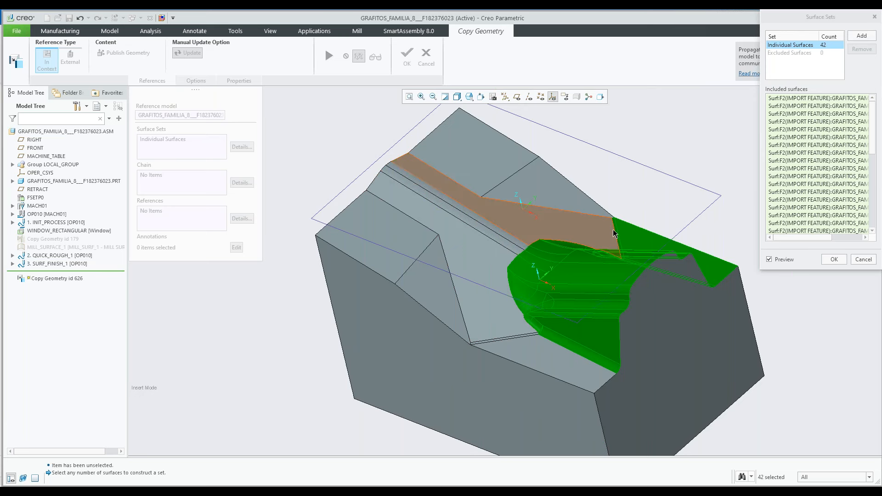
scroll(614, 238, "down", 4)
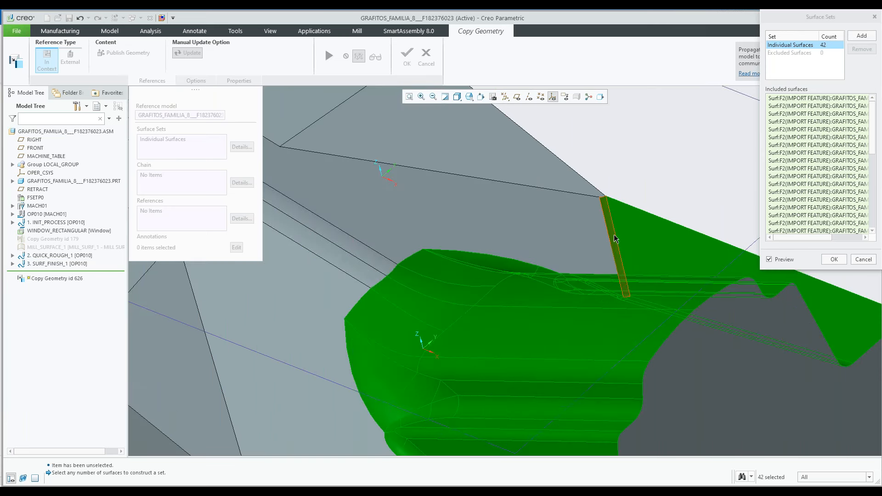
left_click(616, 238, "ctrl")
scroll(615, 238, "up", 6)
left_click(835, 260)
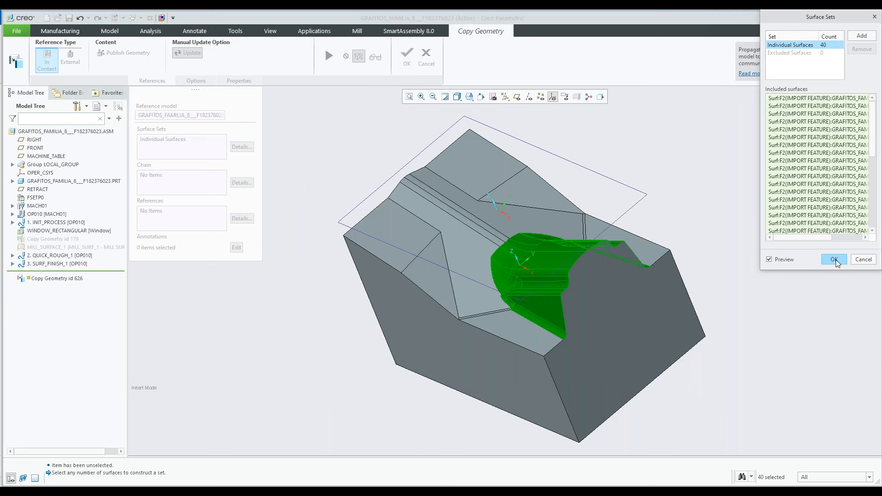
left_click(835, 260)
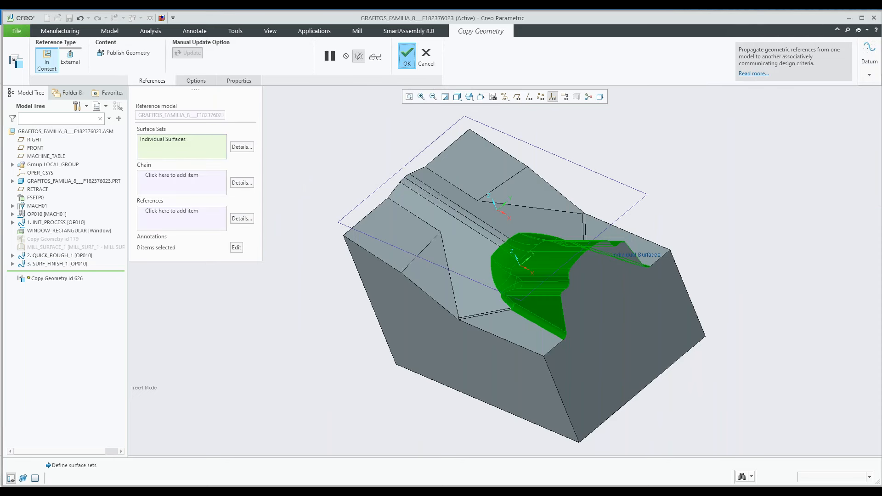
left_click(407, 56)
Check the reduced mill surface on the model and move the insertion point back below SURF_FINISH_2
left_click(213, 231)
middle_click_drag(213, 231, 273, 260)
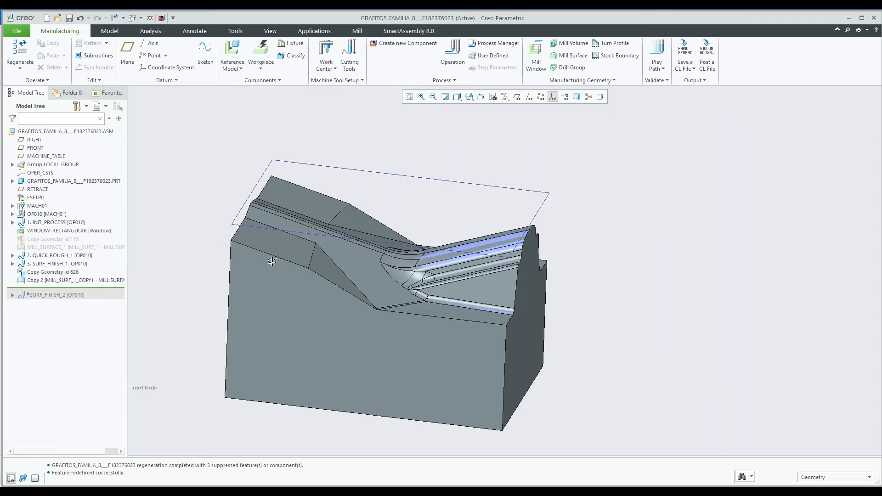
scroll(382, 283, "down", 4)
scroll(432, 208, "up", 4)
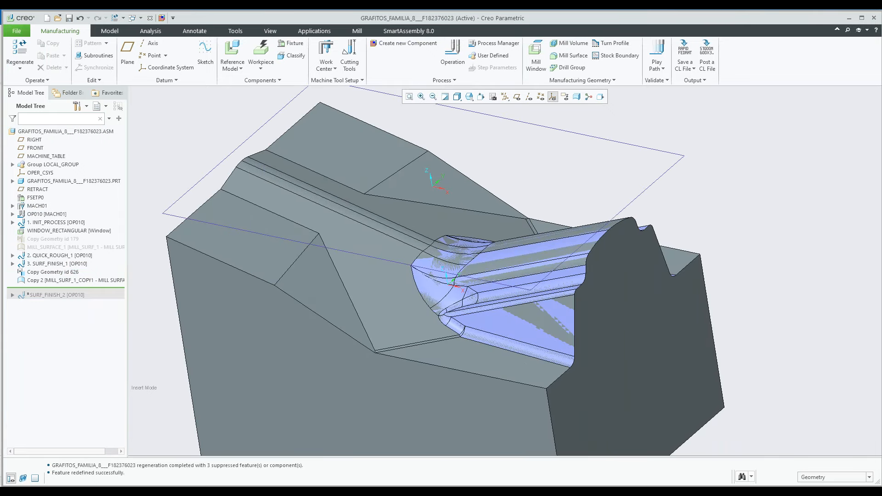
left_click_drag(41, 288, 41, 293)
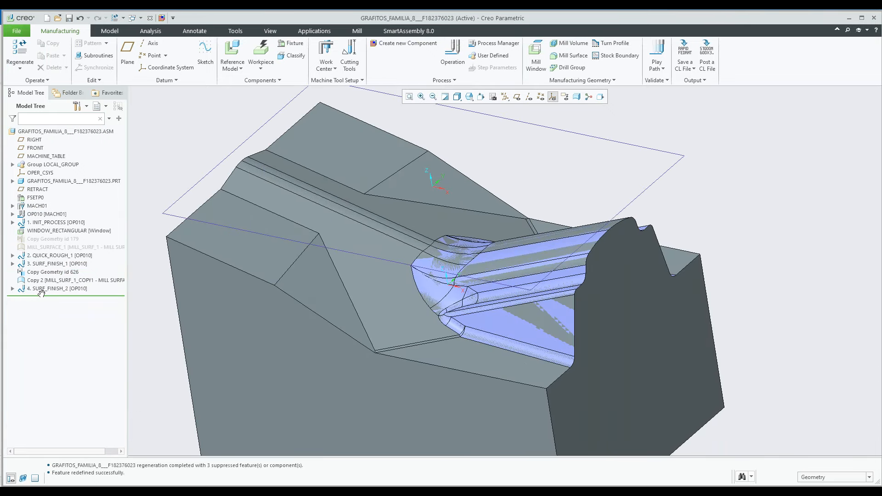
Play the SURF_FINISH_2 tool path, examine its passes over the reduced mill surface and close the playback
left_click(42, 289)
left_click(45, 258)
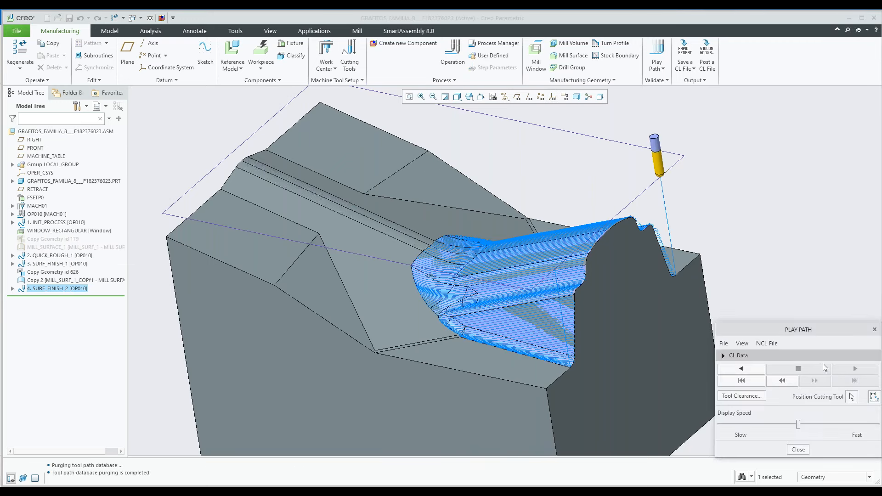
middle_click_drag(562, 294, 548, 215)
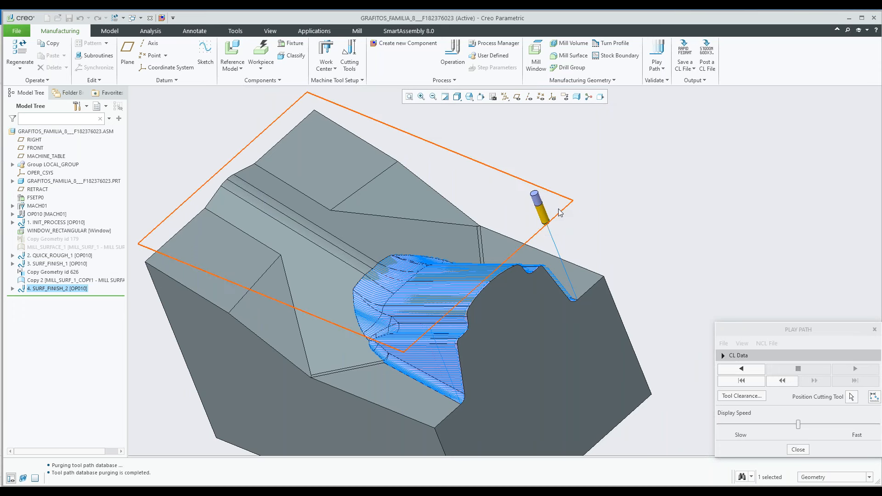
middle_click_drag(533, 216, 491, 193, "shift")
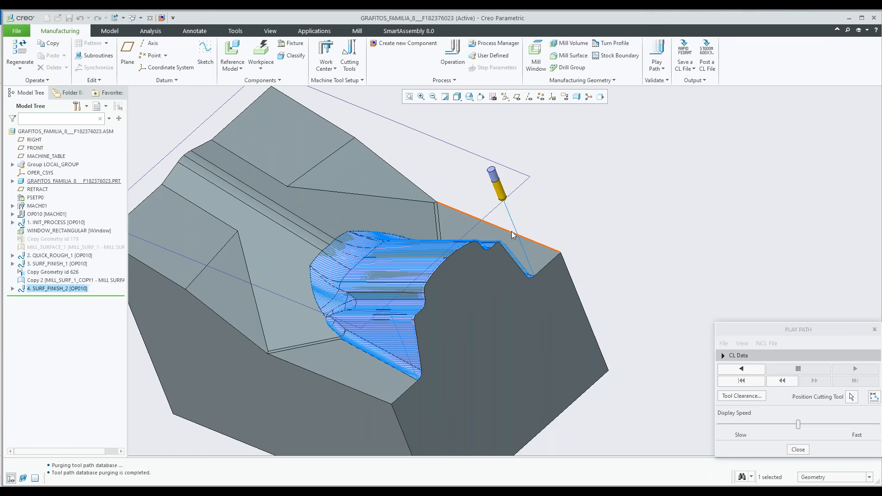
middle_click_drag(513, 236, 550, 194)
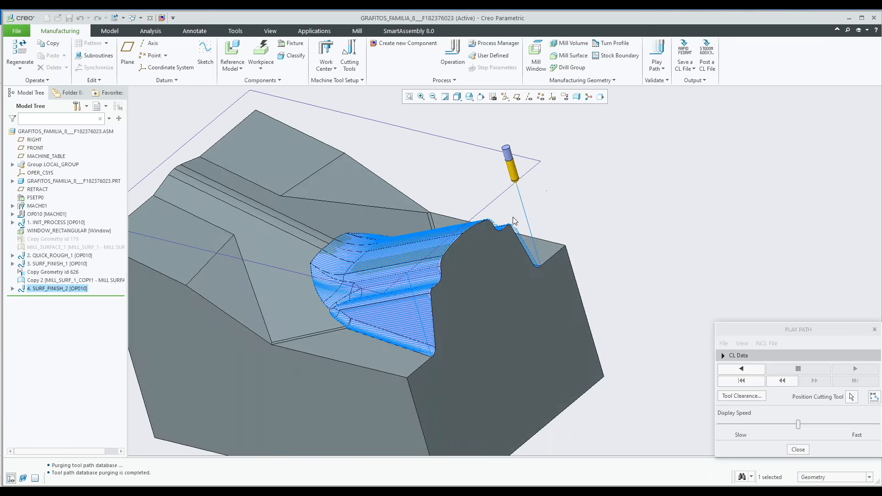
scroll(514, 256, "down", 5)
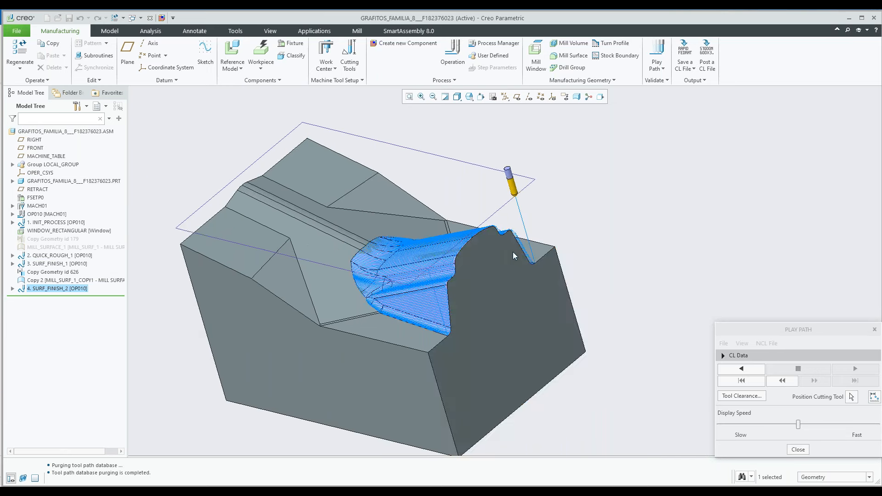
middle_click_drag(506, 265, 490, 279)
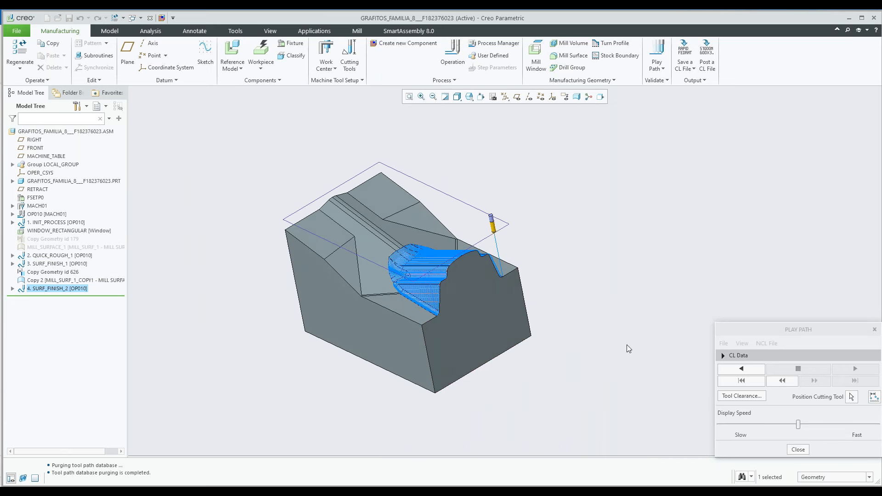
left_click(799, 449)
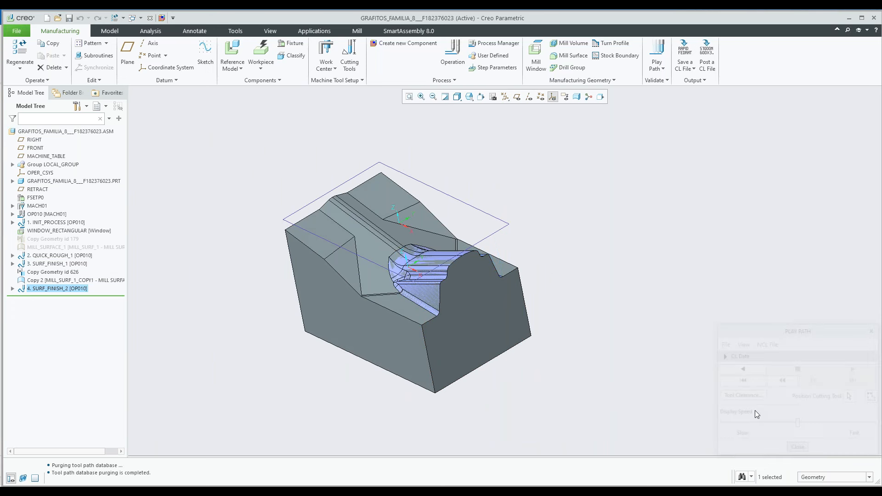
left_click(755, 410)
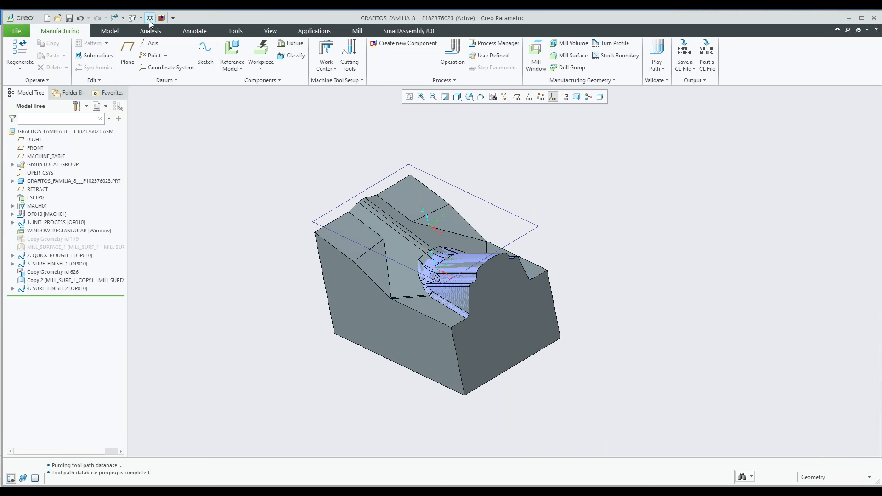
Close the manufacturing assembly and erase all objects not displayed from the session
left_click(149, 18)
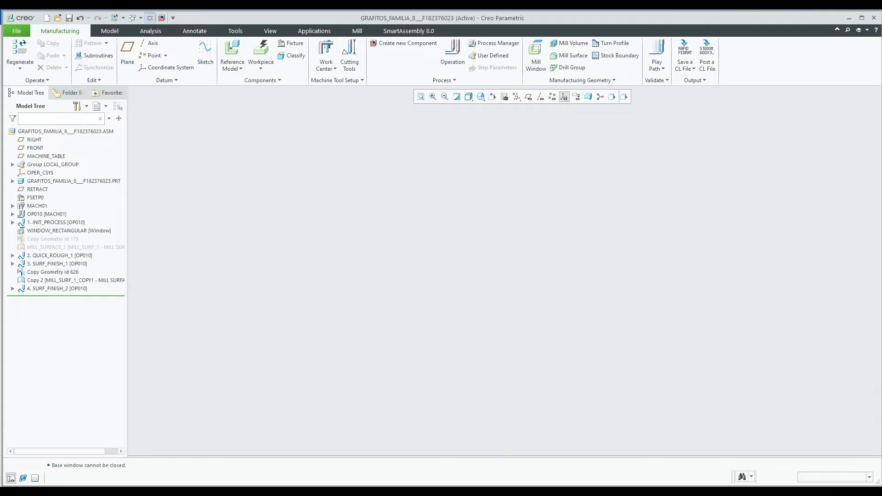
left_click(128, 69)
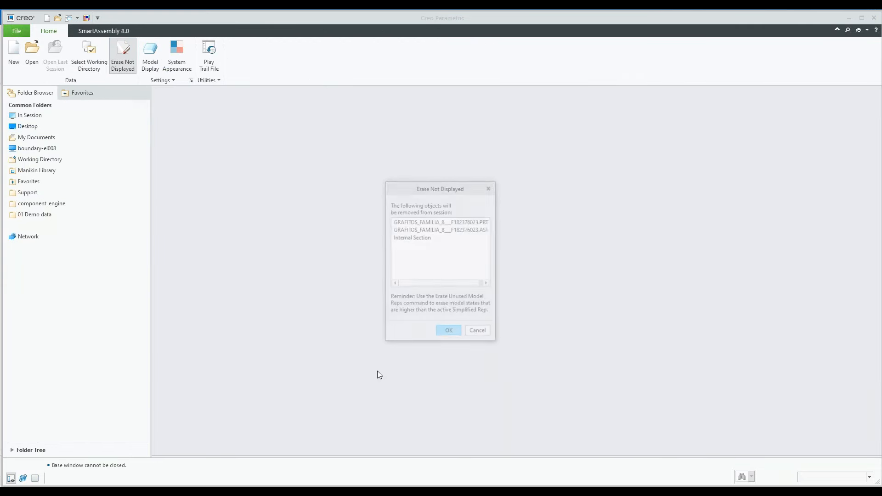
key("Return")
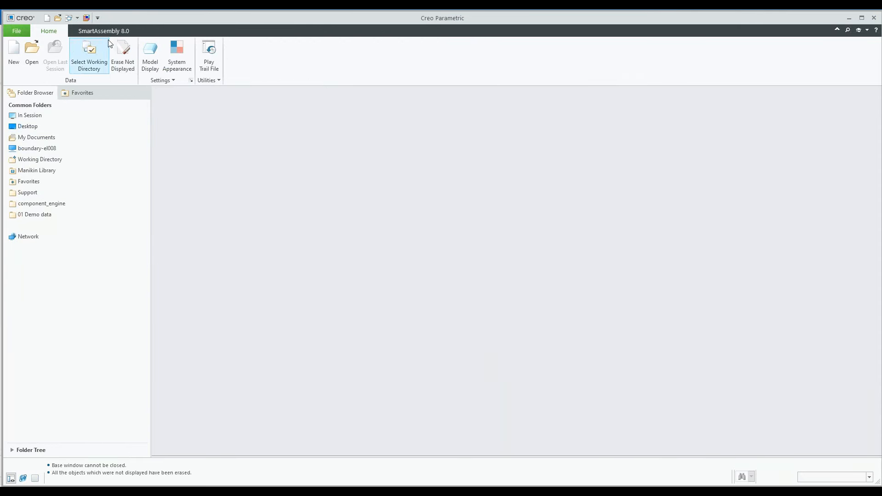
Start a new SmartAssembly component using MfgSetup1 from the NC_Demo_3 library
left_click(107, 32)
left_click(73, 59)
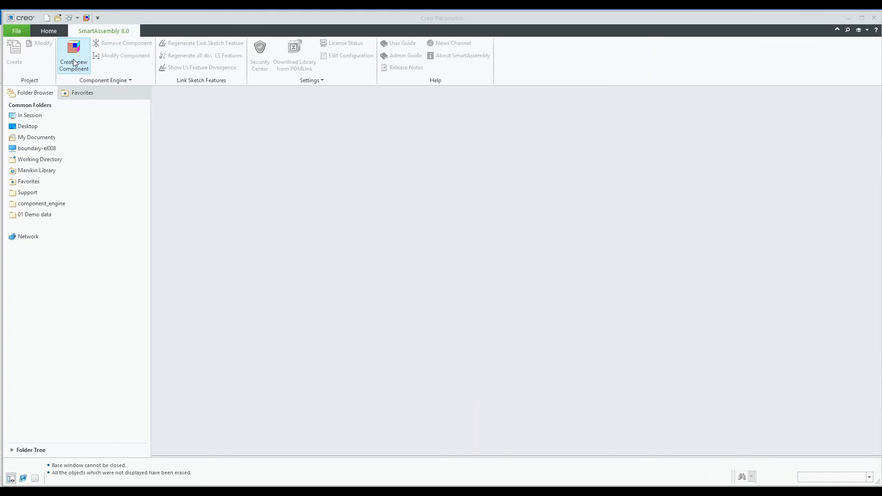
left_click(300, 183)
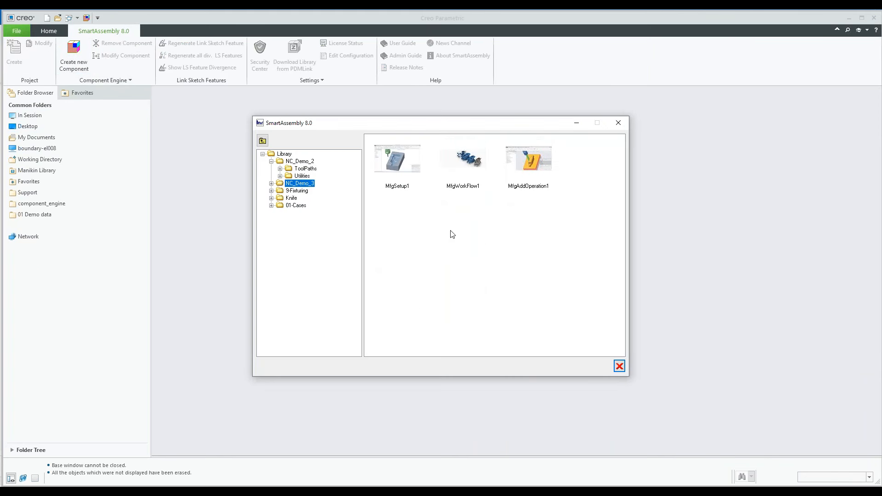
left_click(300, 162)
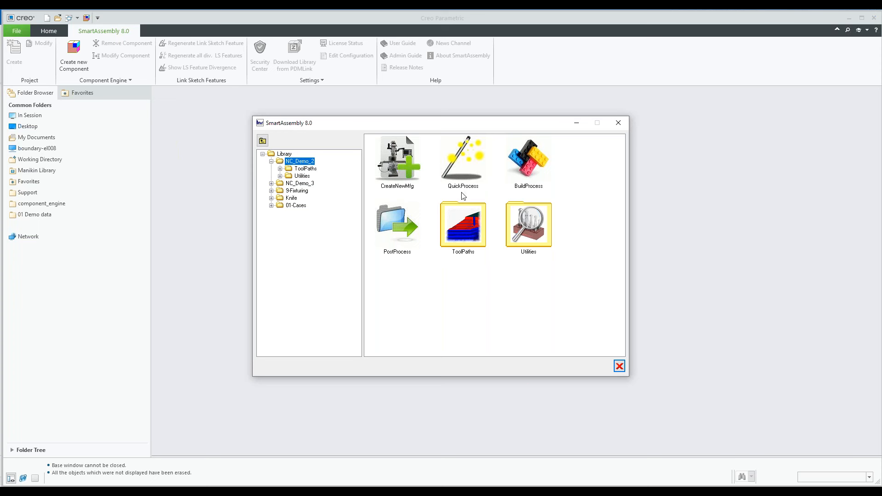
left_click(299, 183)
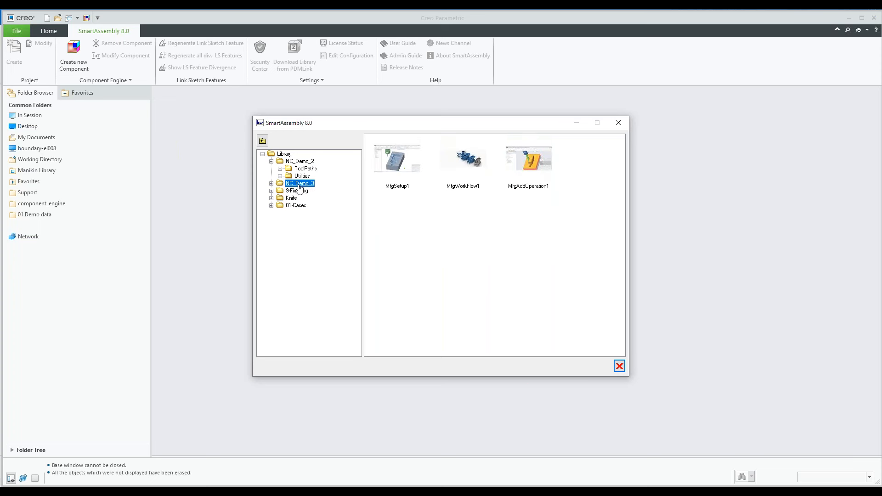
double_click(395, 167)
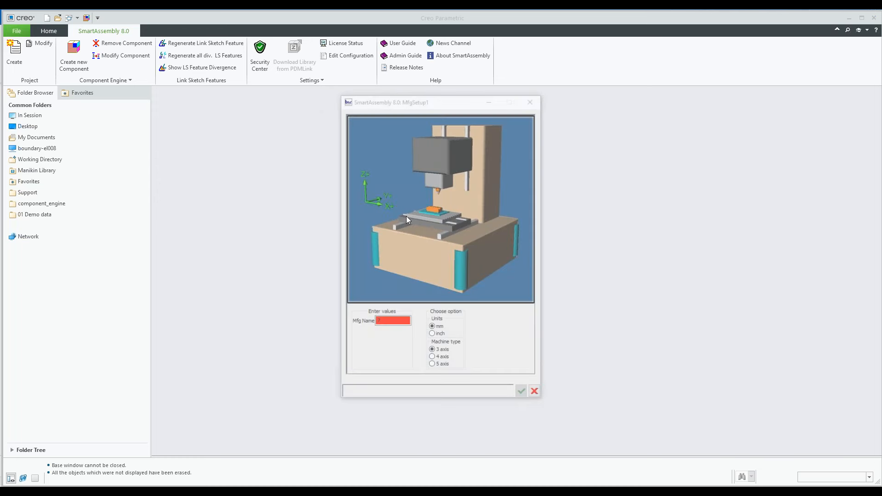
Create the manufacturing model with the name 159, mm units and the 3 axis machine type
left_click(391, 321)
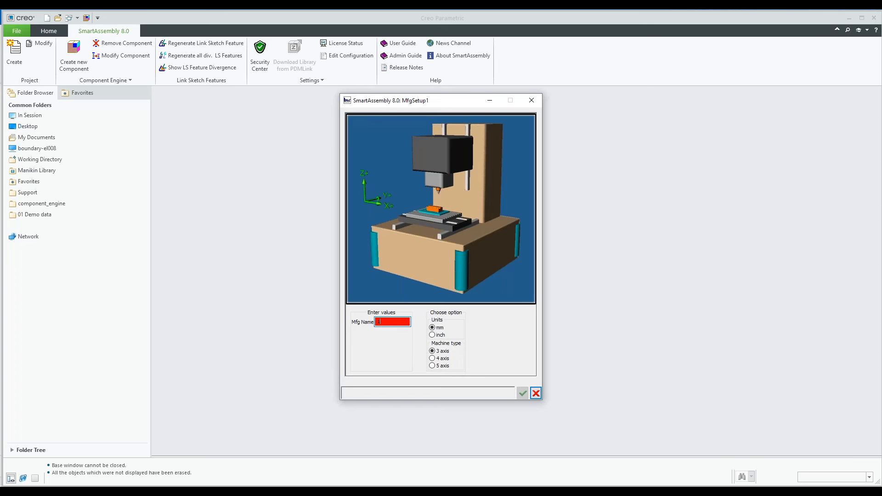
key("Return")
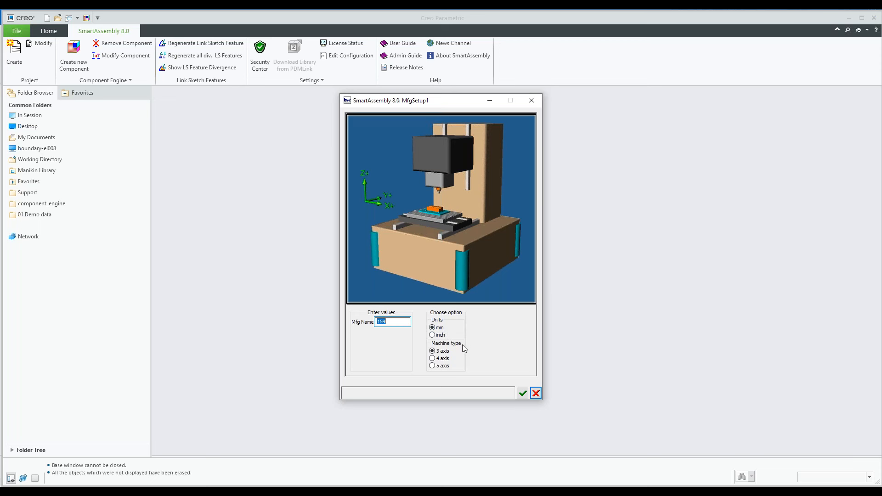
left_click(431, 358)
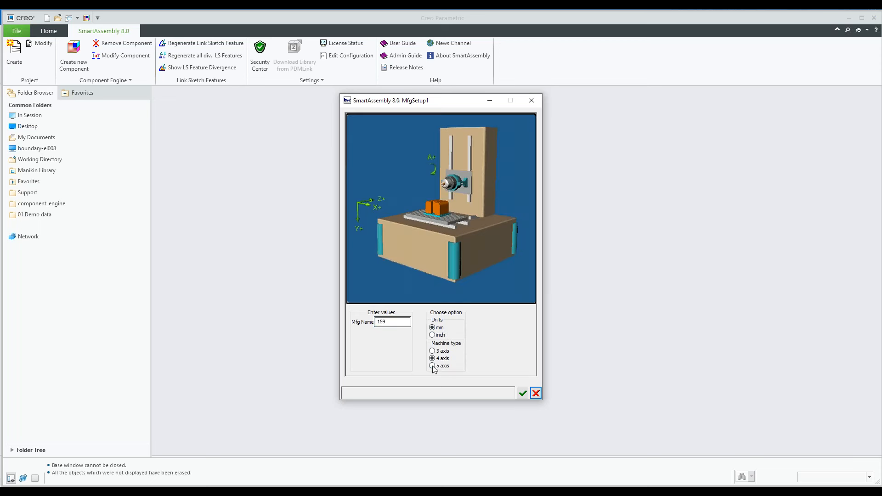
left_click(432, 366)
left_click(431, 351)
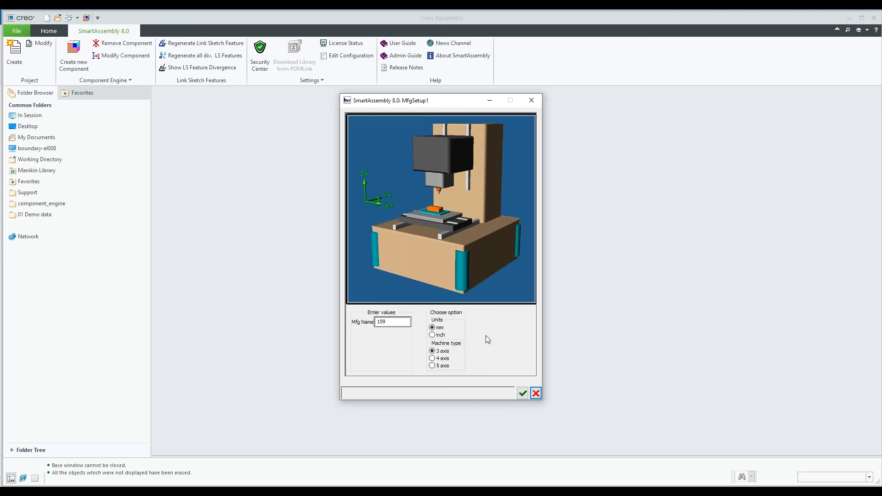
left_click(522, 393)
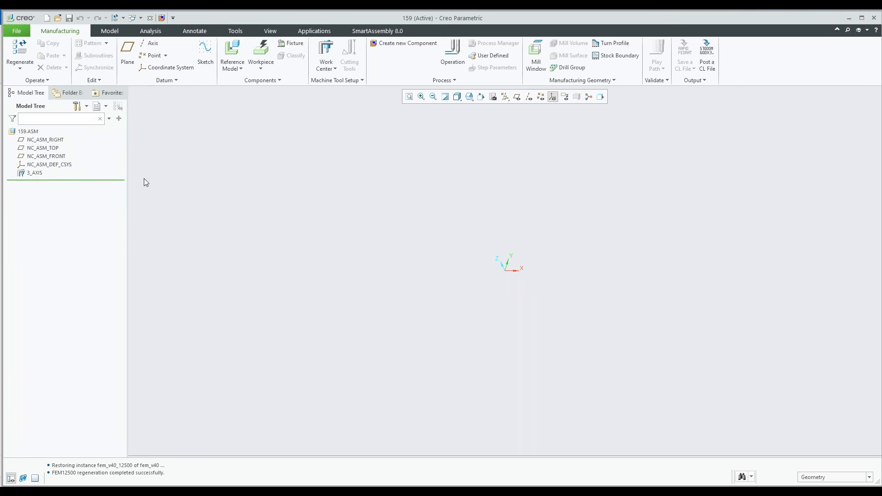
Start a new SmartAssembly component in the model with reference part, workpiece, origin csys and safety plane all enabled
left_click(36, 174)
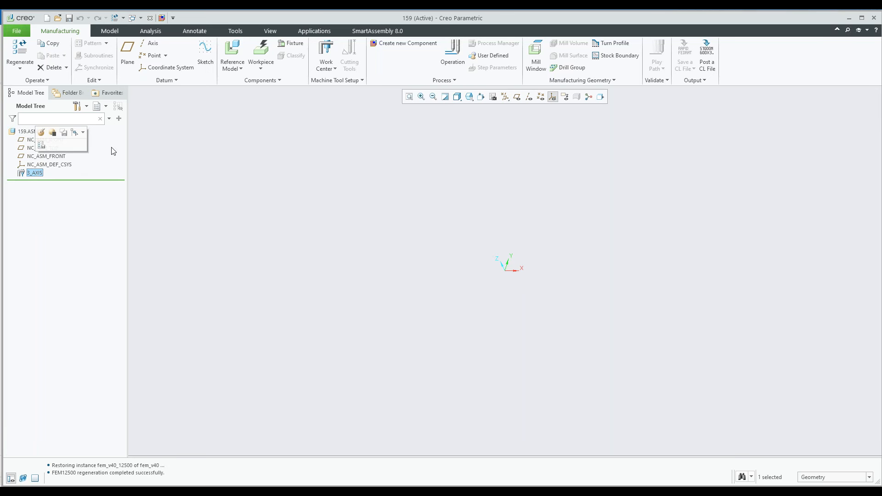
left_click(405, 44)
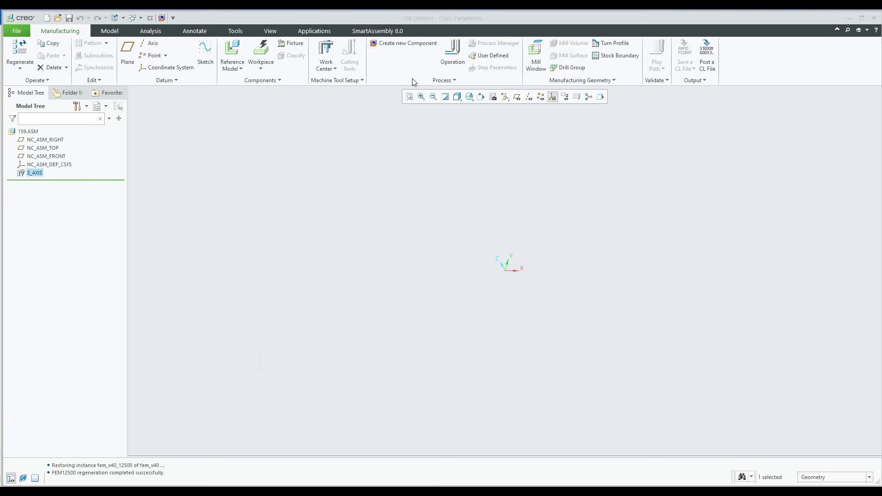
double_click(455, 165)
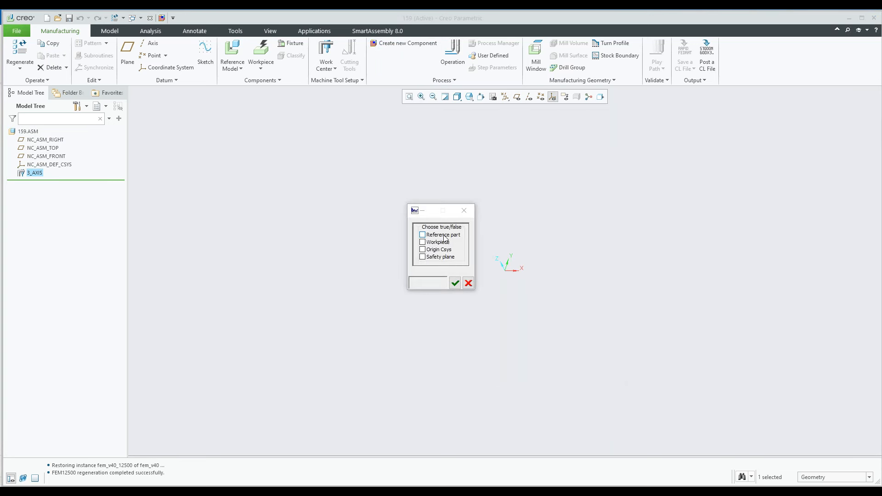
left_click(423, 236)
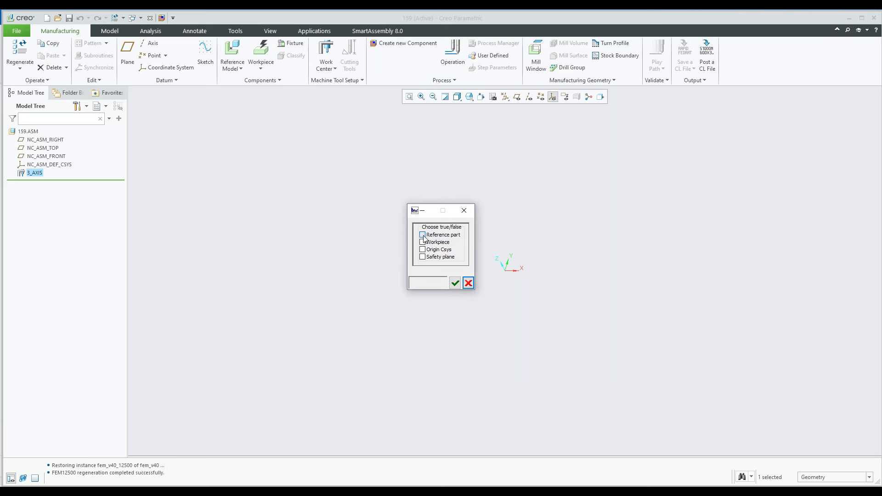
left_click(423, 243)
left_click(423, 250)
left_click(423, 258)
left_click(455, 283)
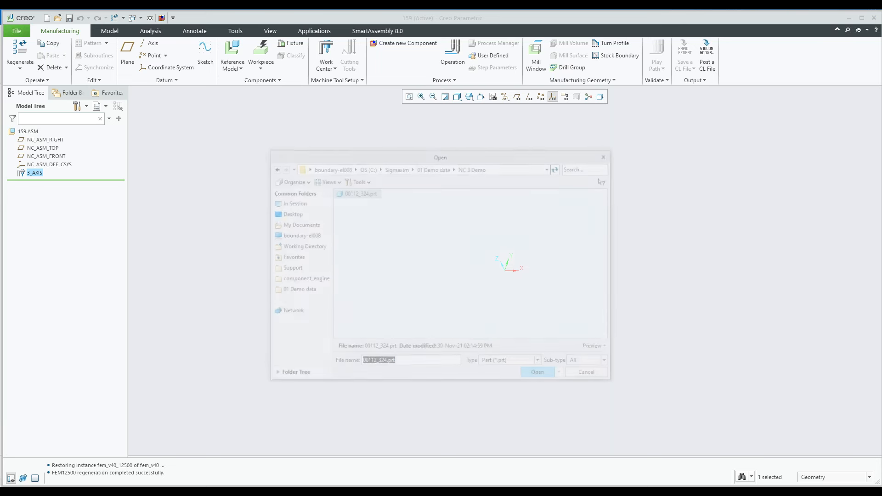
Assemble 00112_324.prt as the reference part, using its G54 coordinate system for placement
left_click(358, 192)
left_click(541, 375)
left_click(385, 366)
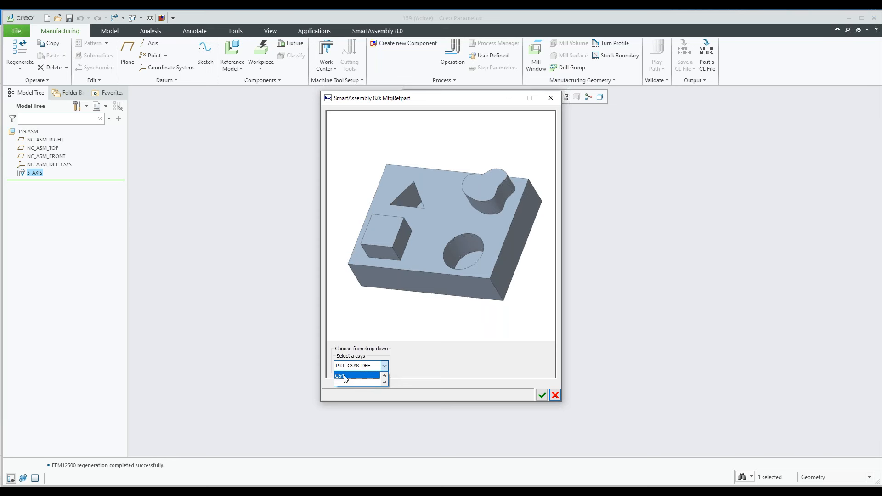
left_click(345, 377)
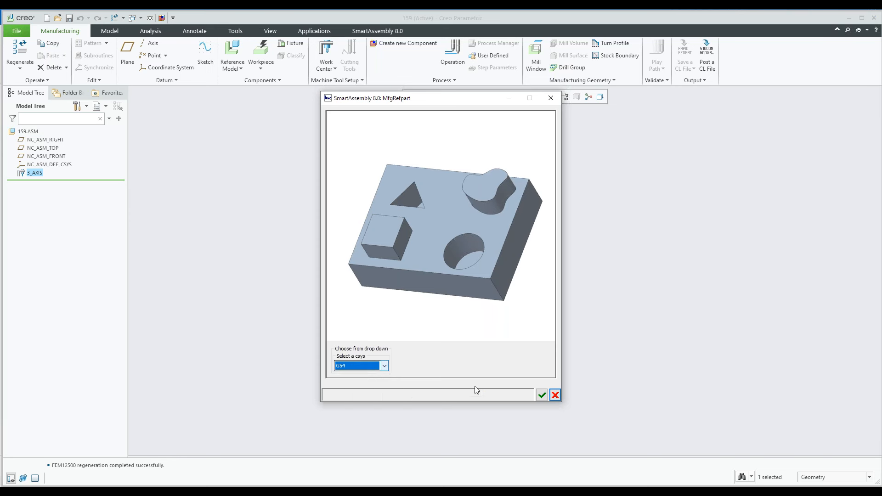
left_click(540, 396)
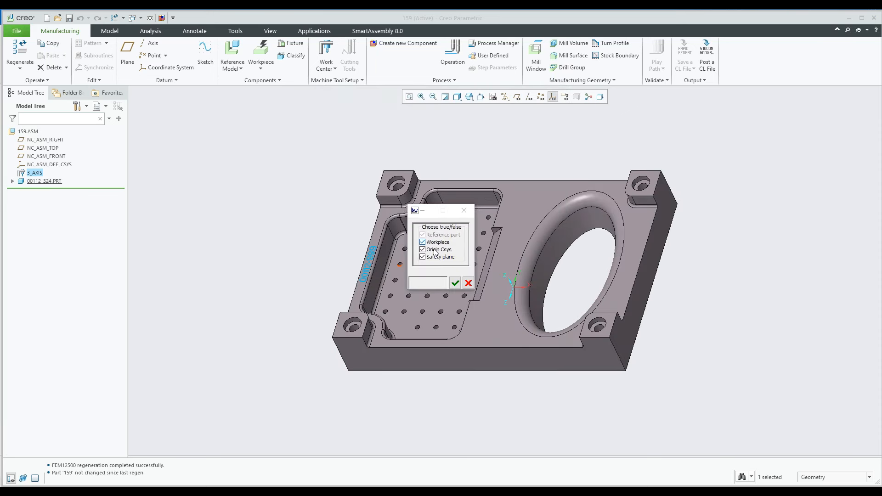
Create a new workpiece around the reference part with a Z extra thickness of 1.00
left_click(456, 283)
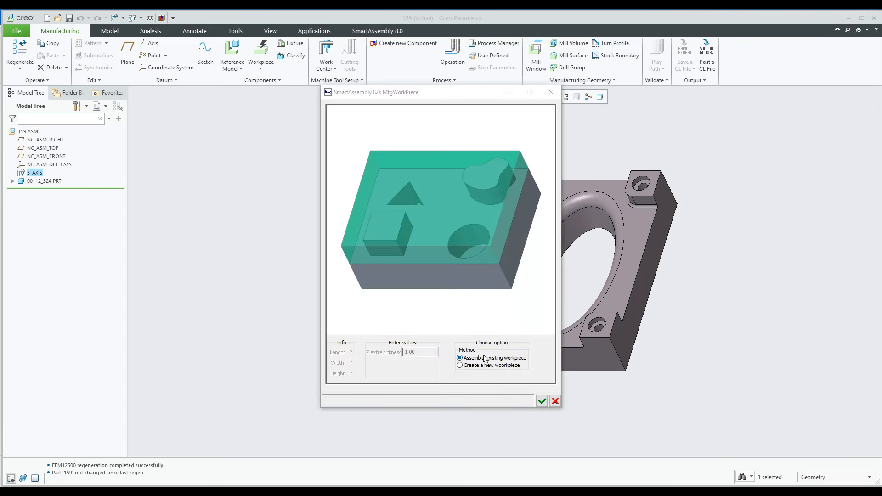
left_click(460, 366)
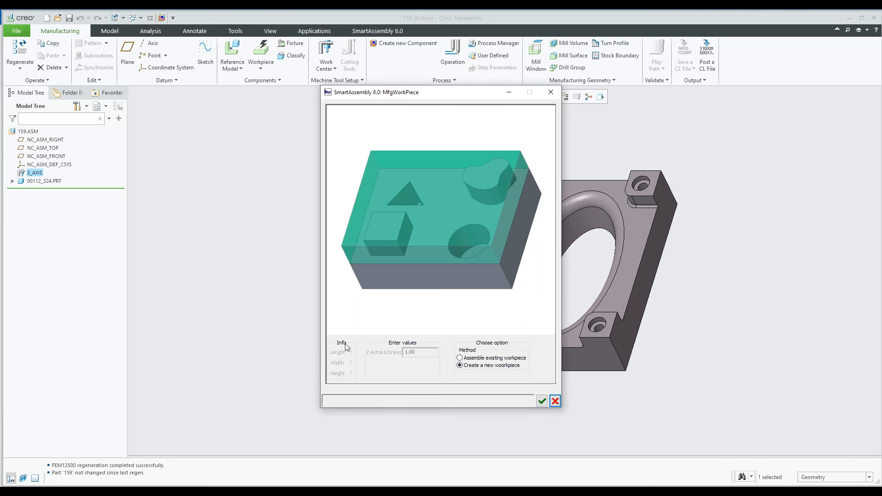
left_click(542, 402)
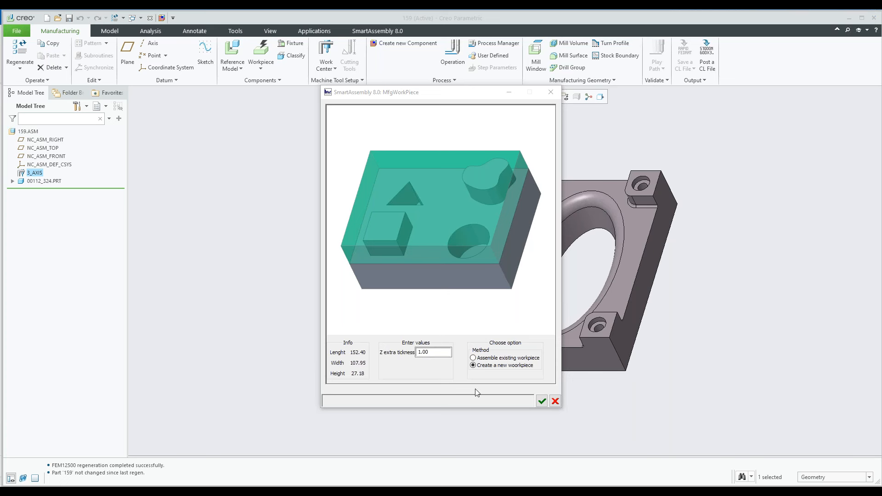
left_click(542, 402)
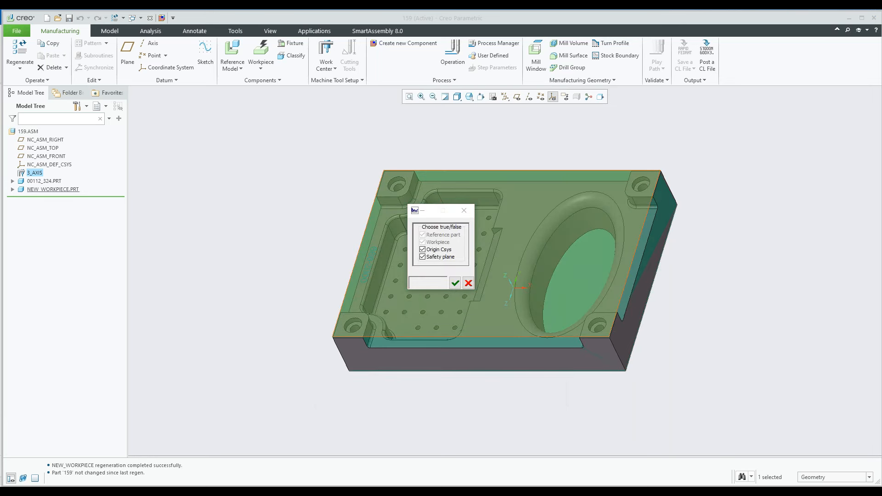
Create the origin coordinate system from the workpiece's long front top edge as X, its vertical corner edge as Z, and its top surface
middle_click_drag(486, 321, 478, 287)
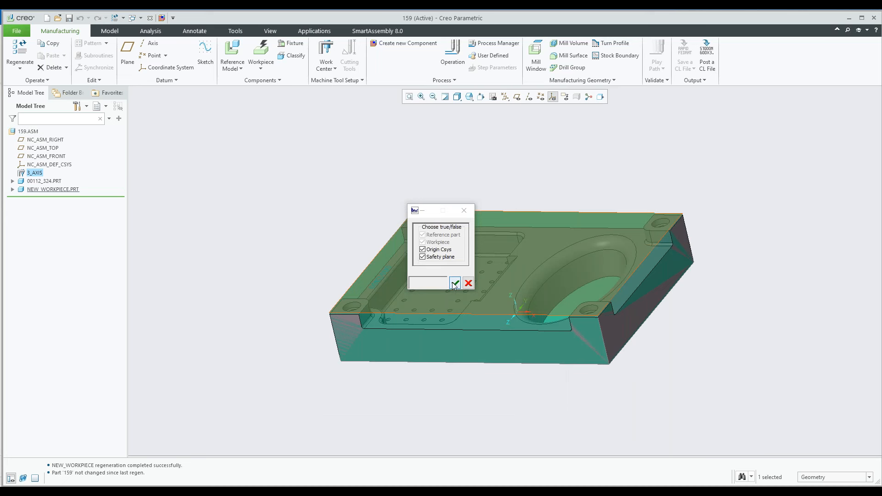
left_click(455, 283)
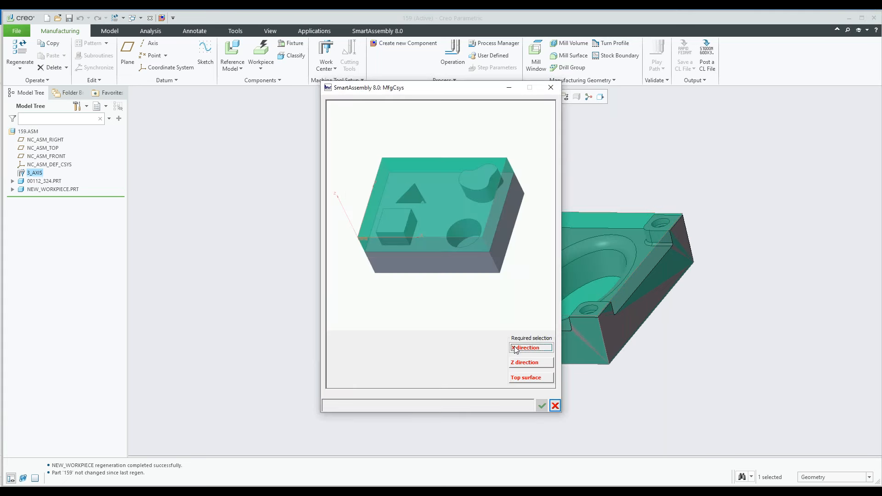
left_click(515, 349)
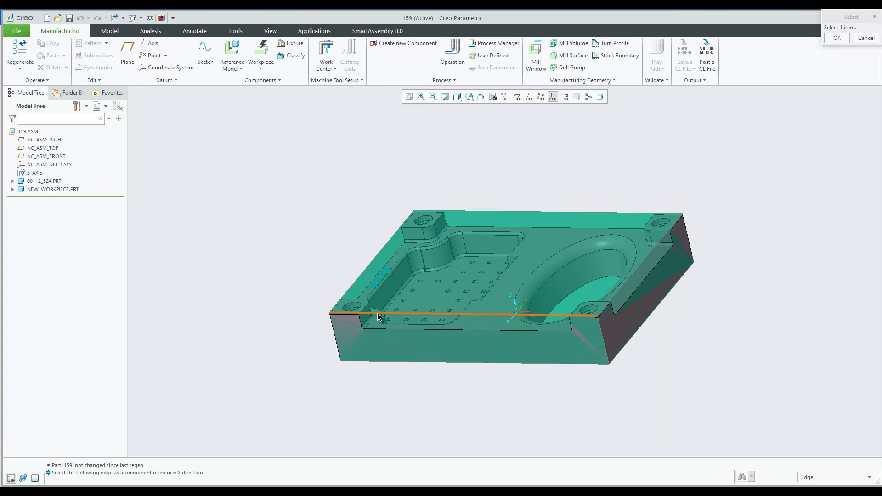
left_click(378, 315)
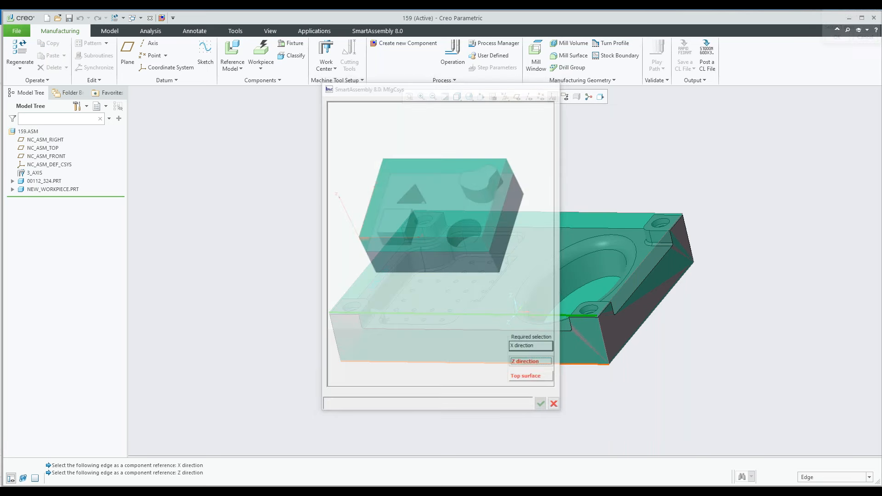
left_click(334, 330)
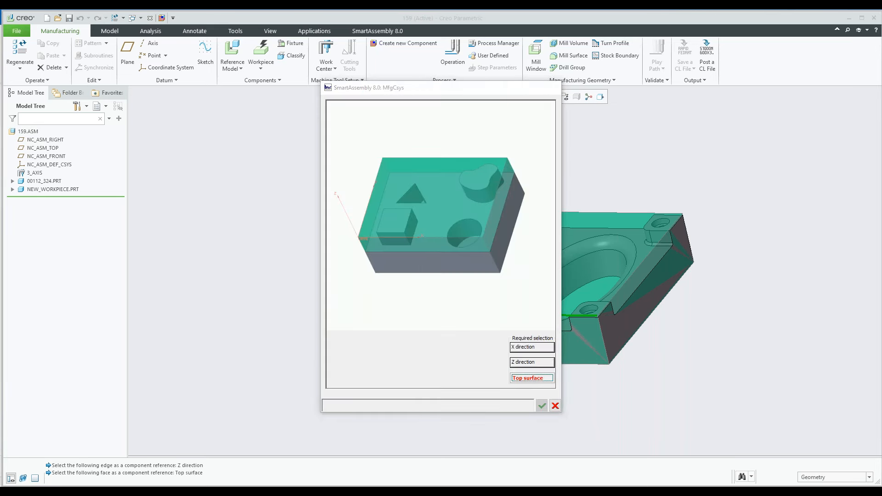
left_click(432, 312)
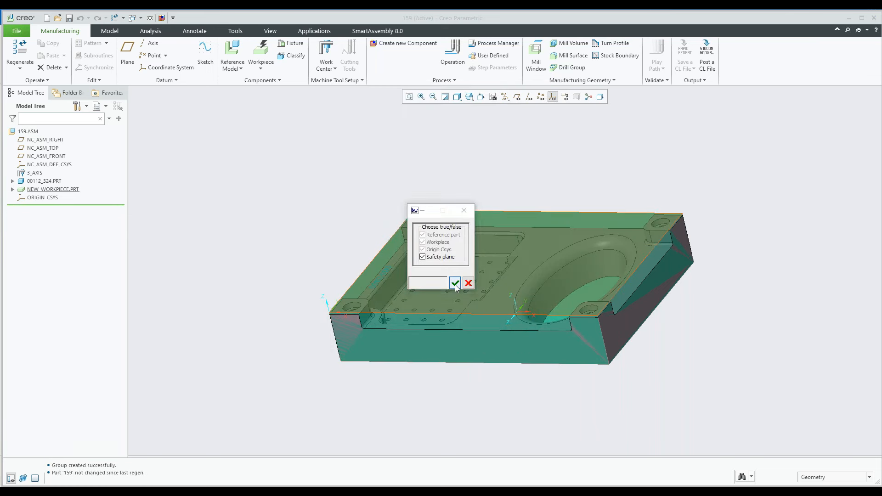
Create the safety plane at a distance of 10 from the workpiece's top surface
left_click(454, 283)
left_click(373, 362)
type("10")
left_click(529, 363)
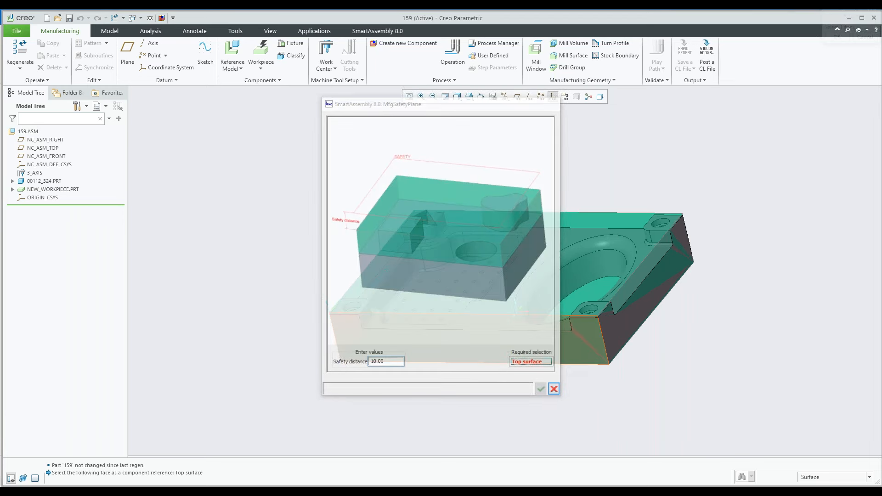
scroll(348, 317, "down", 3)
left_click(347, 285)
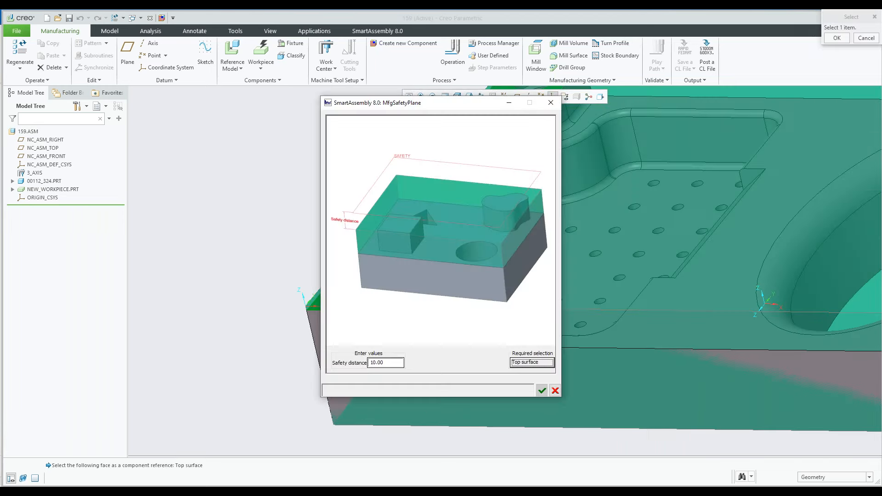
left_click(542, 390)
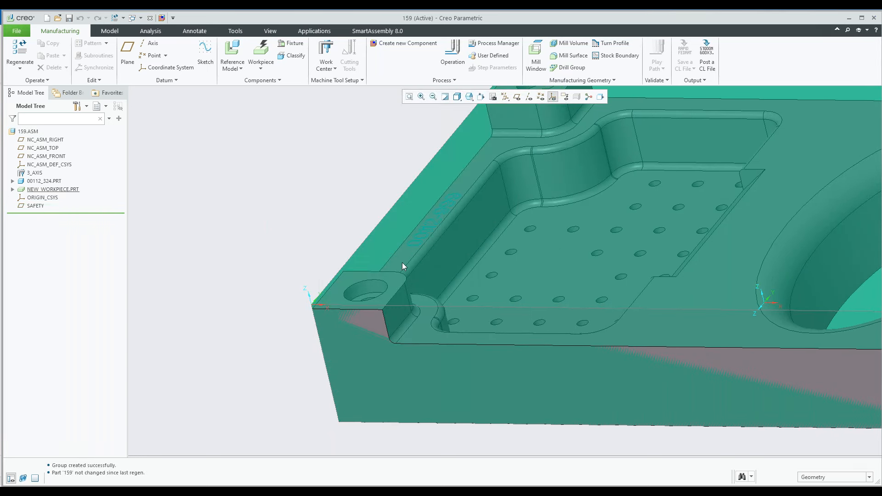
Check the location of ORIGIN_CSYS on the workpiece
scroll(401, 263, "up", 6)
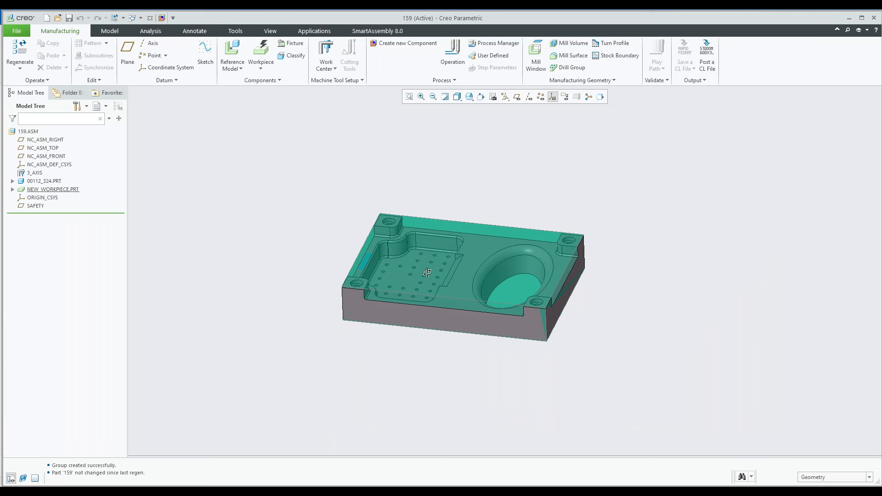
scroll(395, 243, "down", 5)
left_click(41, 198)
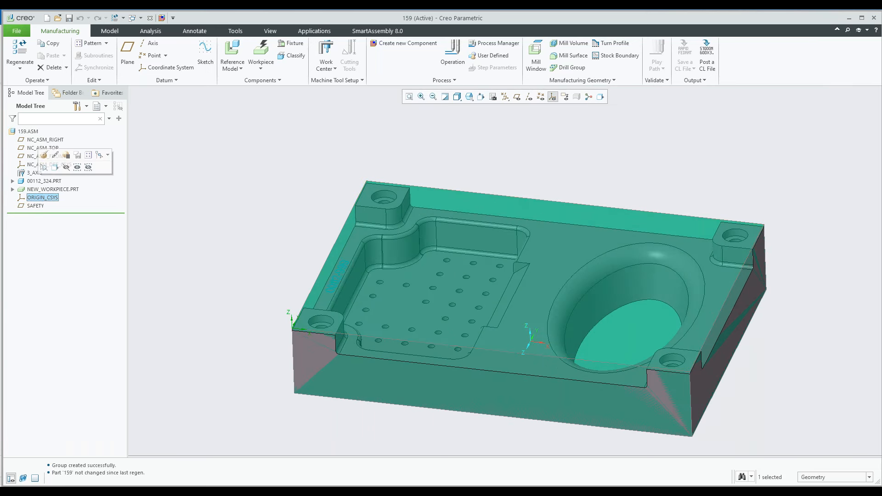
left_click(260, 230)
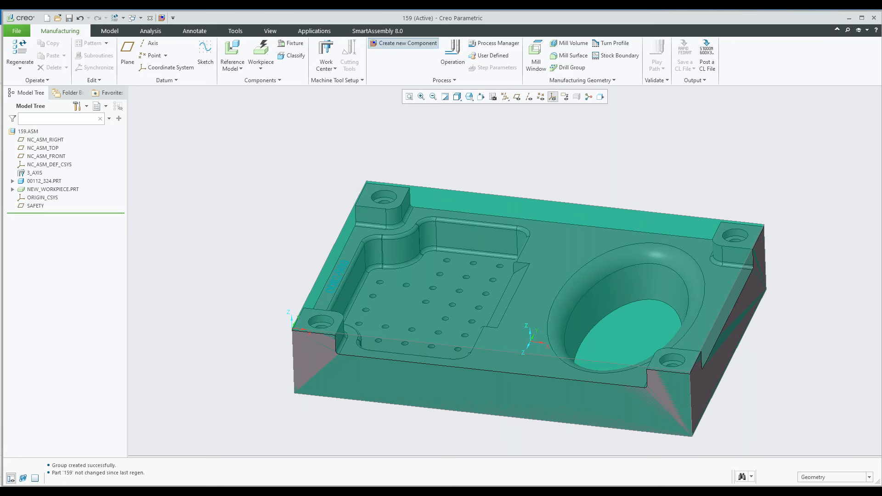
Add an operation named a1 with a milling window on the workpiece's top surface, and include an NC sequence
left_click(404, 44)
double_click(529, 161)
left_click(355, 197)
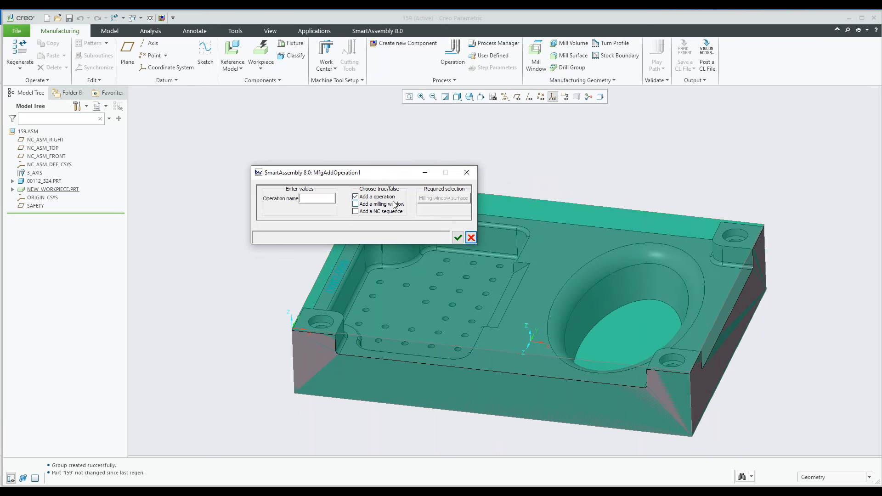
left_click(356, 204)
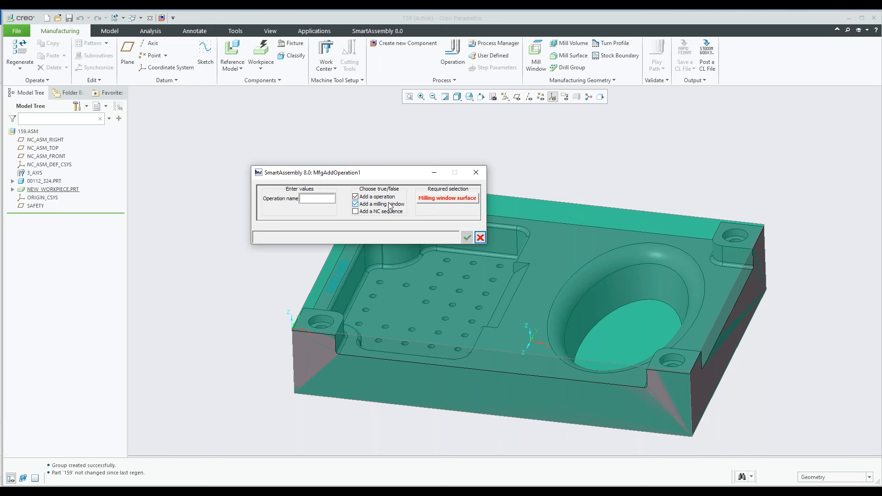
left_click(355, 213)
left_click(451, 203)
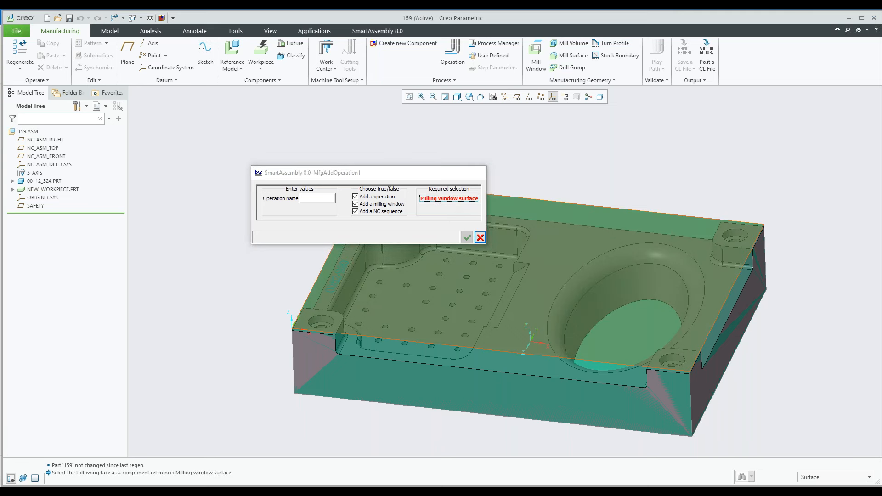
left_click(448, 202)
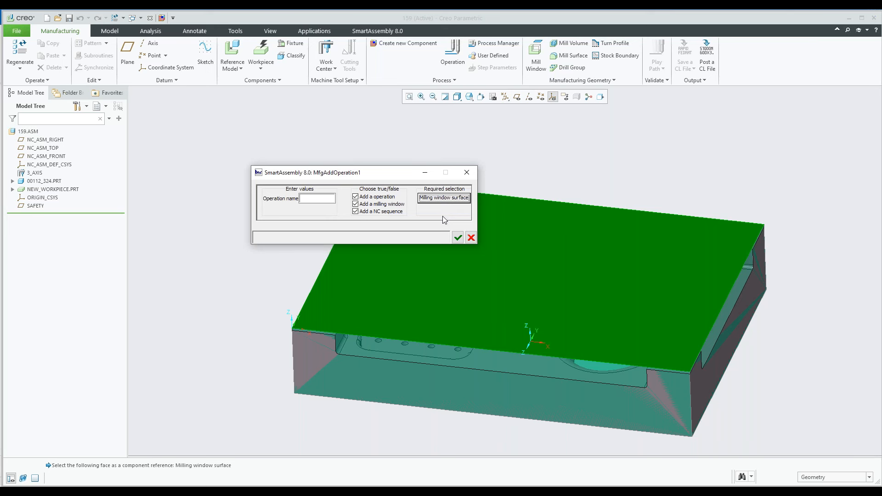
left_click(311, 197)
type("a1")
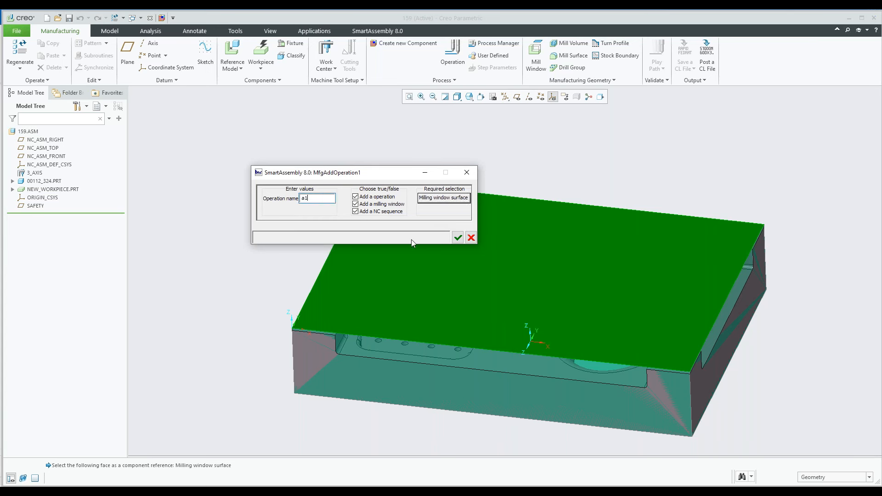
left_click(458, 238)
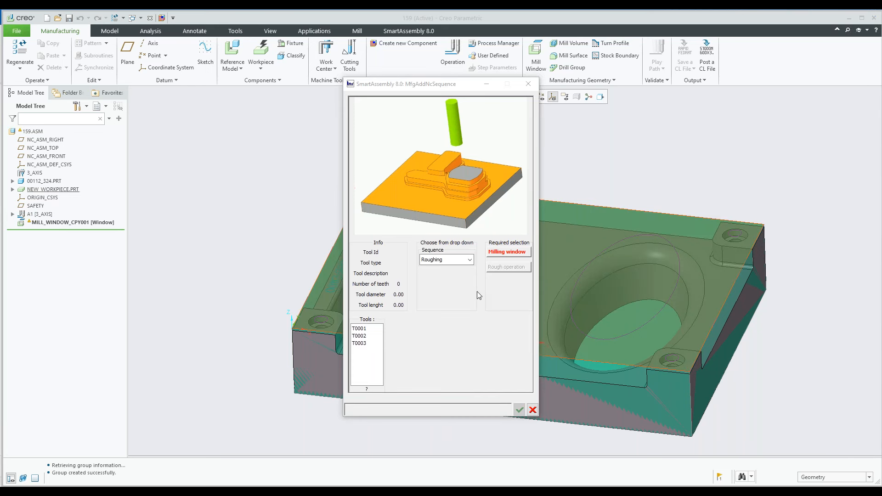
Define the NC sequence as Roughing and assign end mill T0001 after comparing the data of the three available tools
left_click(470, 260)
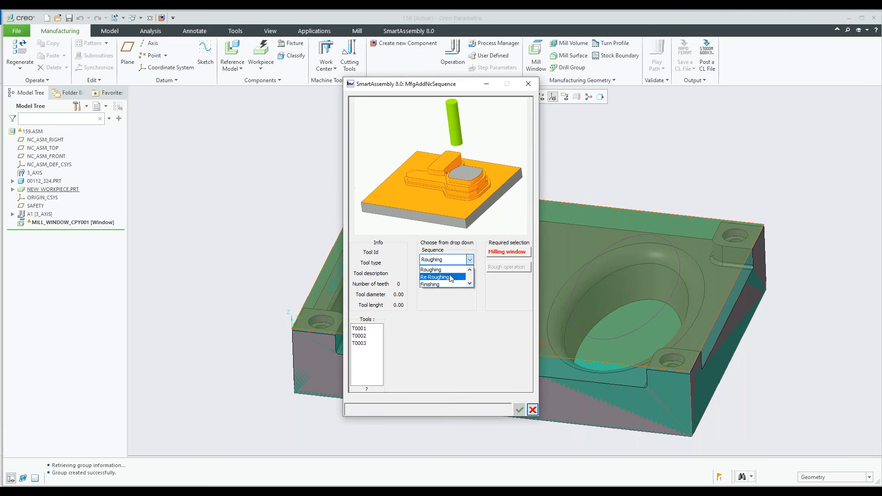
scroll(446, 275, "down", 1)
scroll(445, 272, "up", 1)
left_click(441, 271)
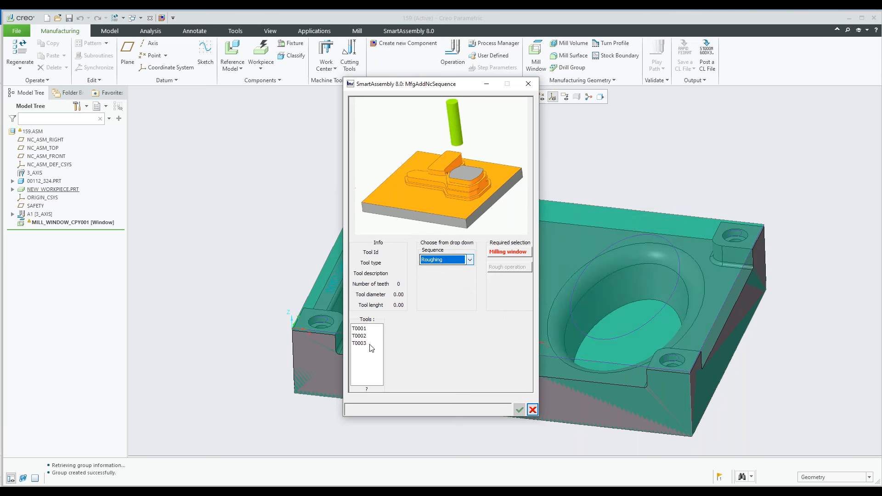
left_click(365, 329)
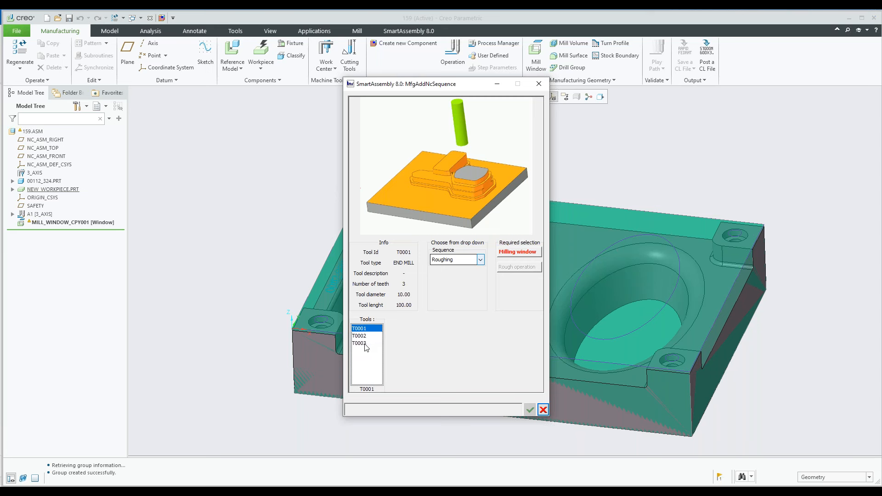
left_click(363, 336)
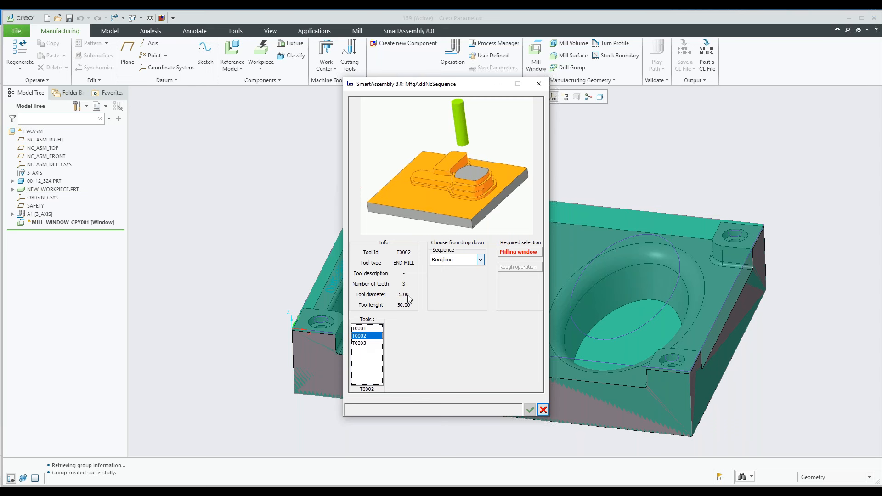
left_click(363, 345)
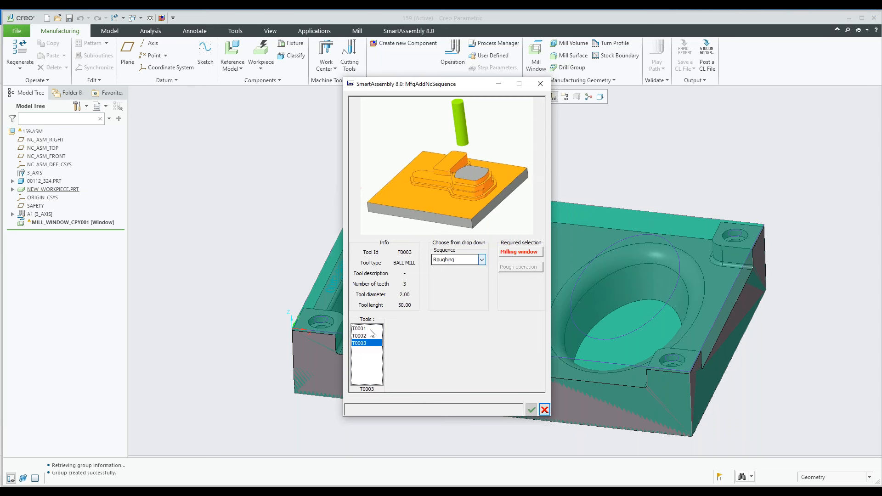
left_click(367, 329)
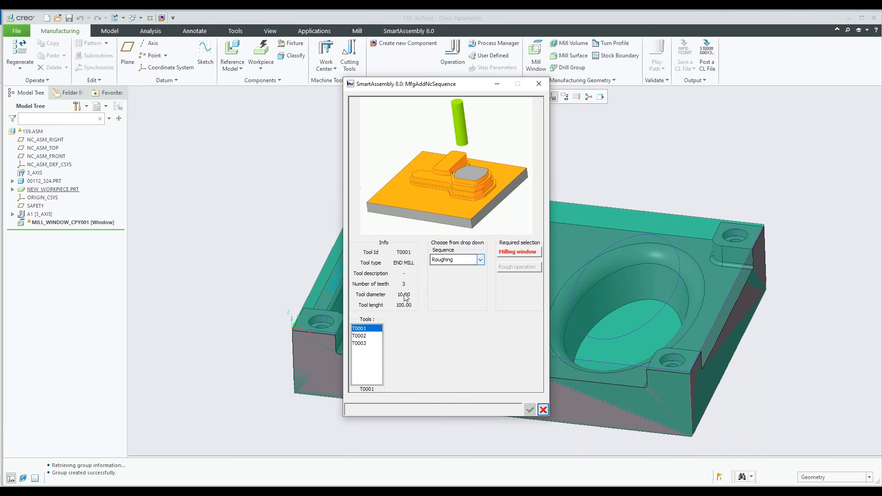
Assign the existing mill window on the workpiece's top as the milling window and accept the sequence definition
left_click(517, 252)
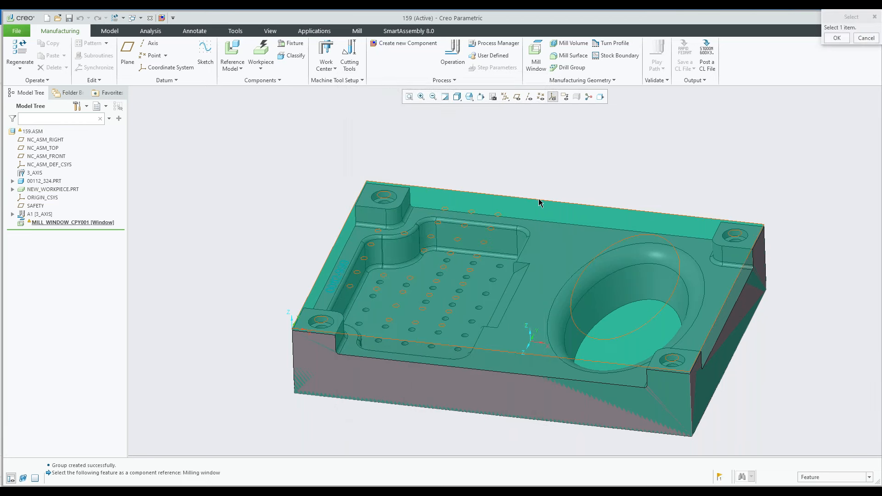
left_click(540, 203)
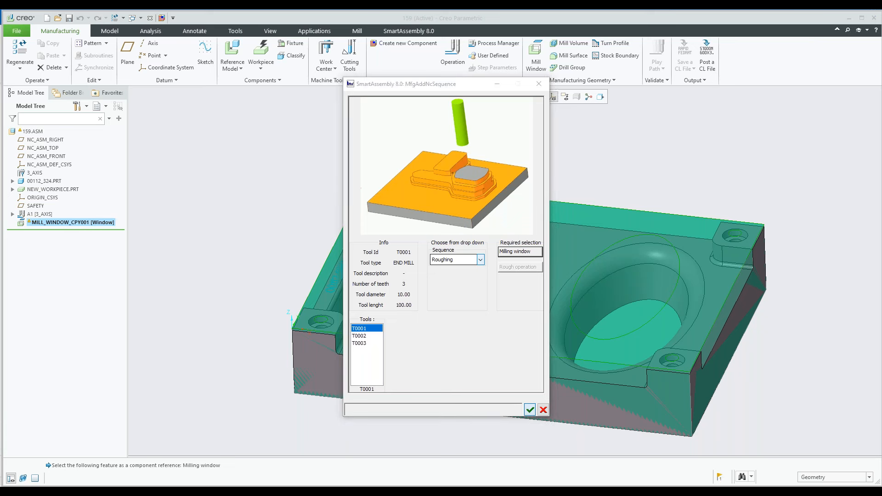
left_click(530, 409)
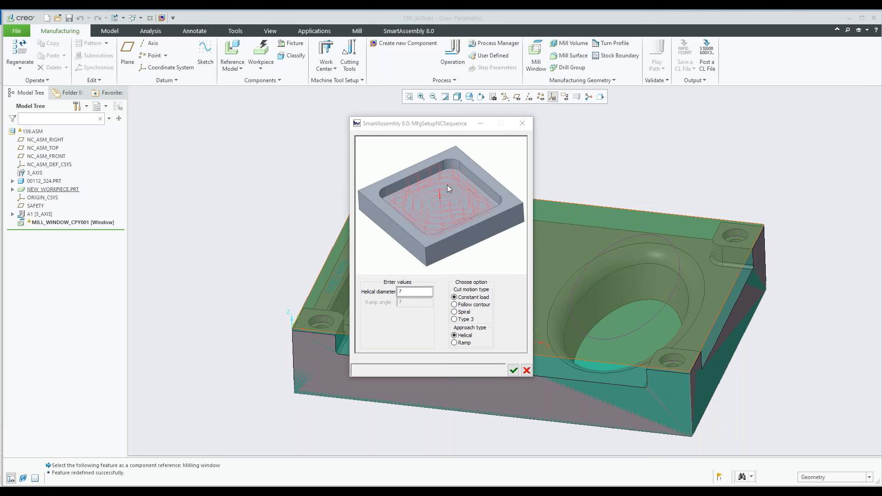
Set the roughing approach type to Ramp with a ramp angle of 5 and accept the sequence setup
left_click(455, 344)
left_click(455, 343)
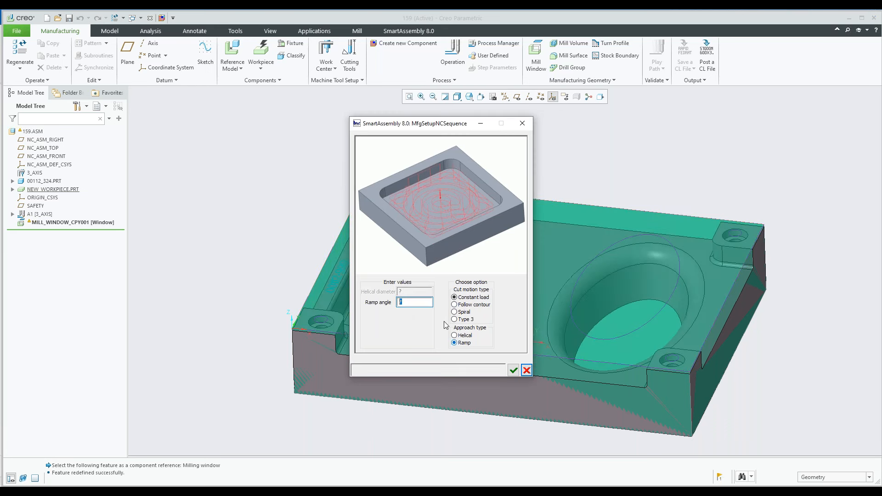
type("5")
left_click(513, 371)
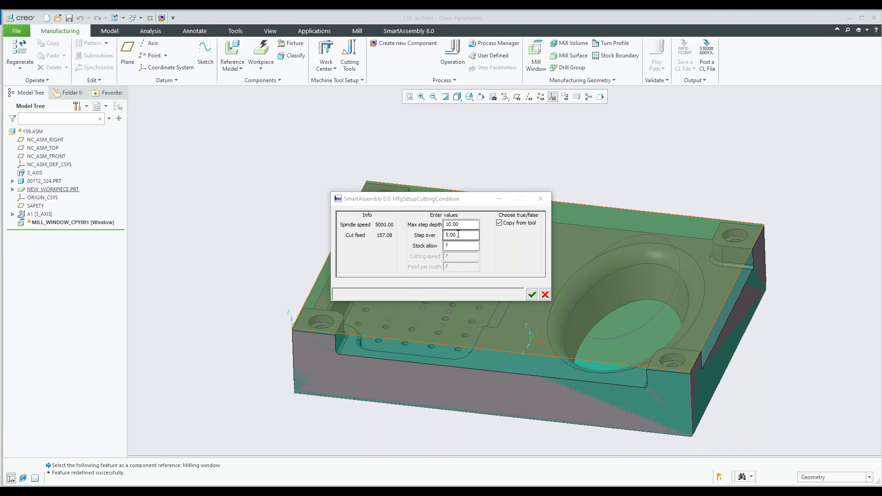
Set the cutting conditions to a step over of 3 and a stock allowance of 1, with cutting data copied from the tool
left_click(458, 235)
type("3")
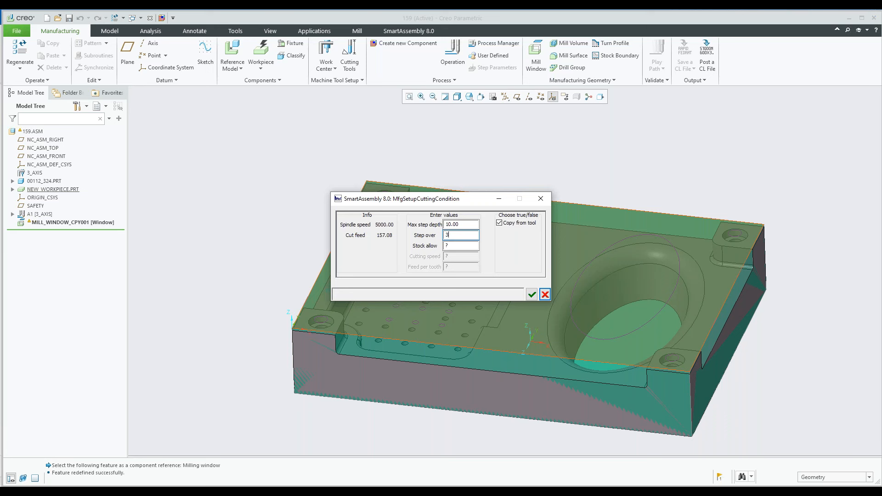
left_click(457, 247)
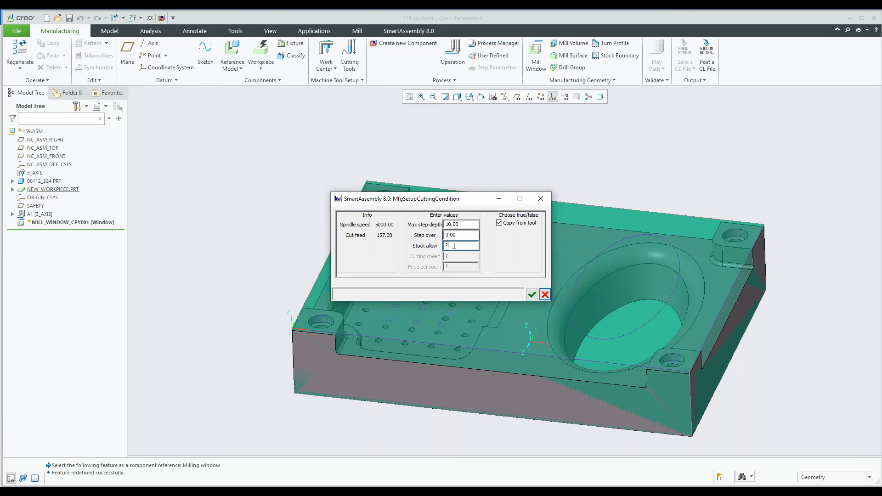
type("0.")
key("Return")
left_click(500, 223)
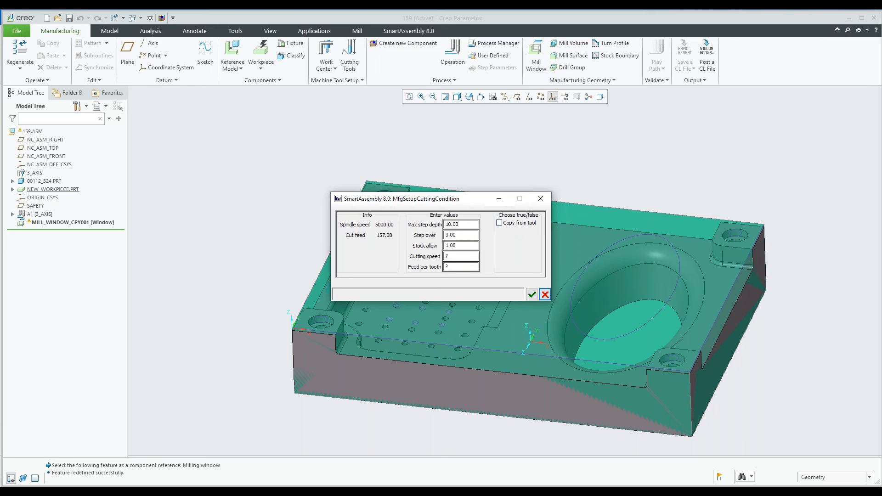
left_click(501, 223)
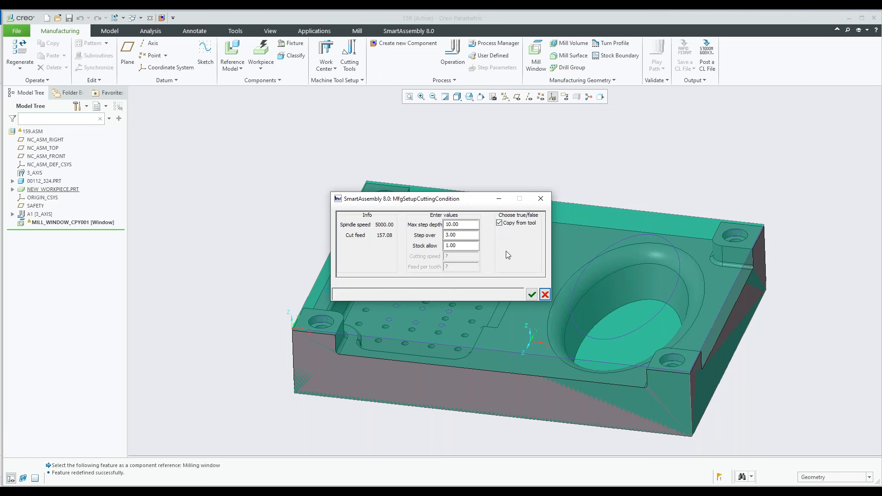
left_click(531, 295)
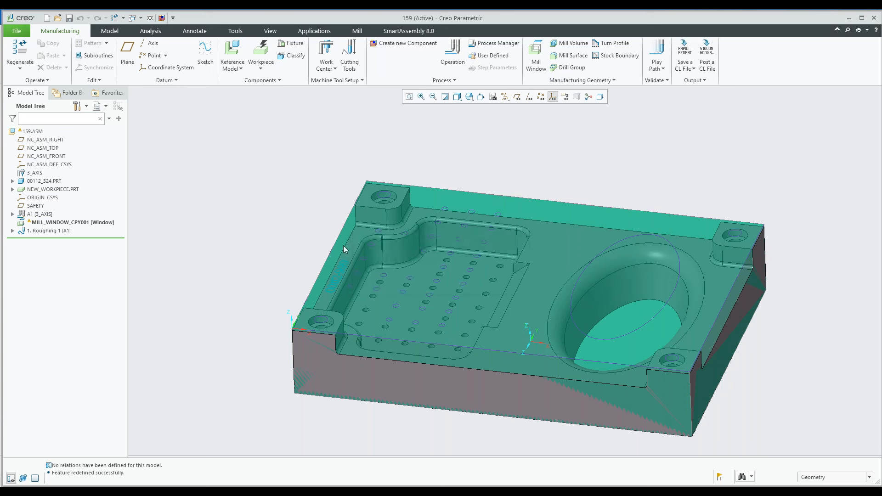
Redefine the mill window MILL_WINDOW_CPY001 so that it does not keep inside loops
left_click(50, 231)
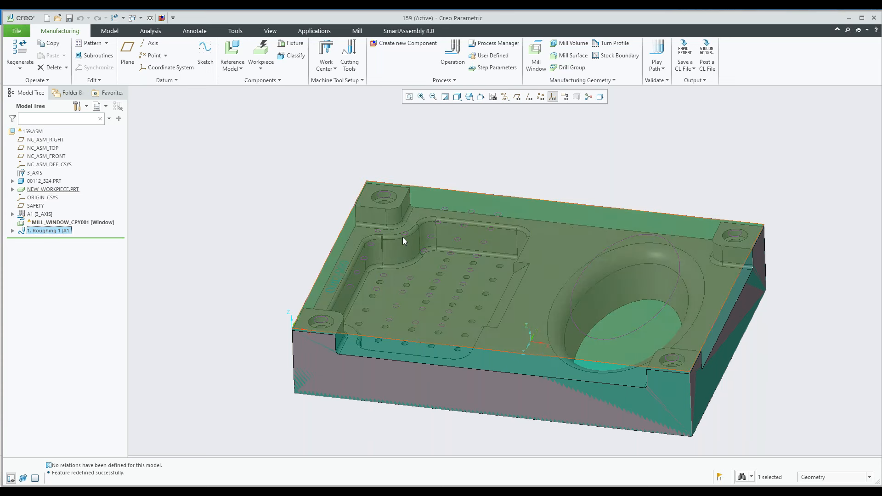
left_click(197, 236)
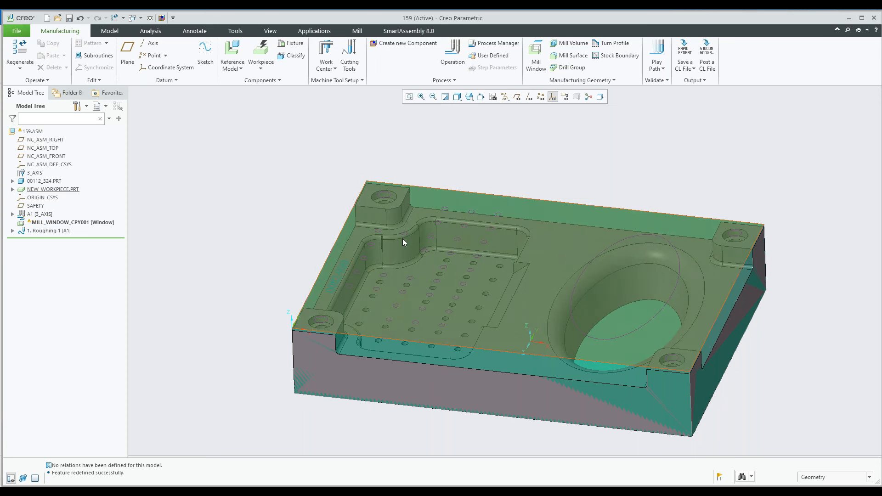
left_click(84, 223)
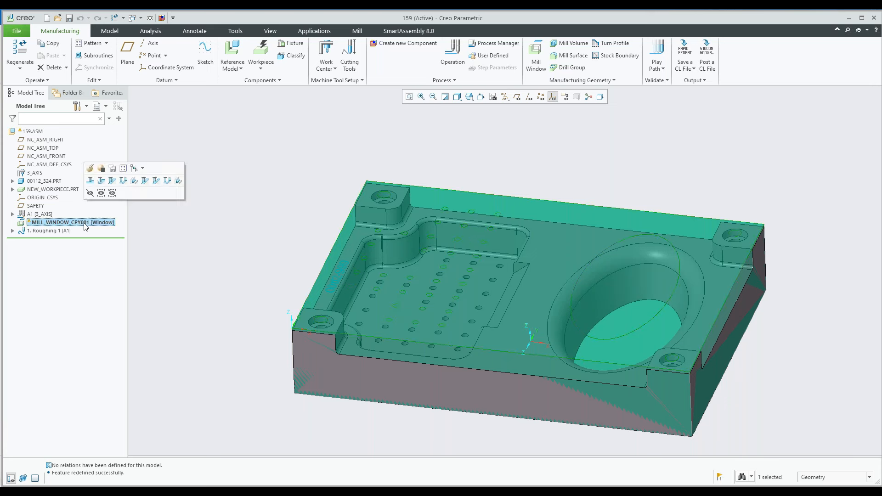
left_click(89, 169)
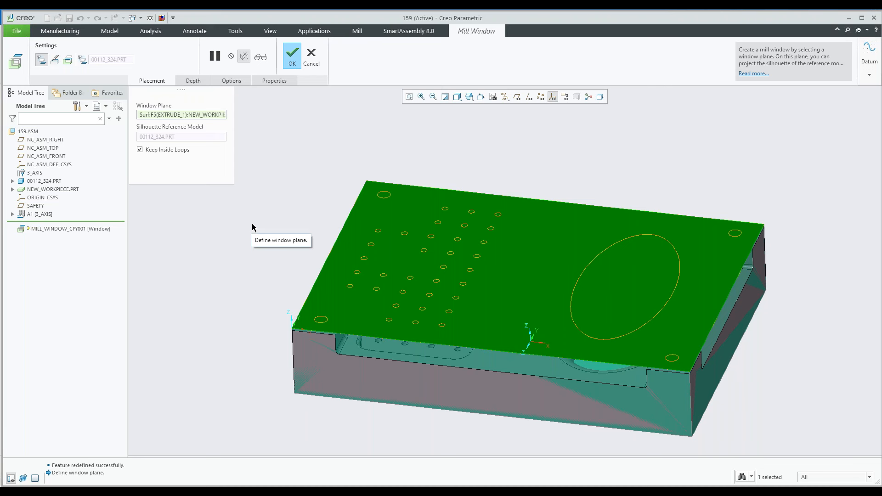
left_click(139, 149)
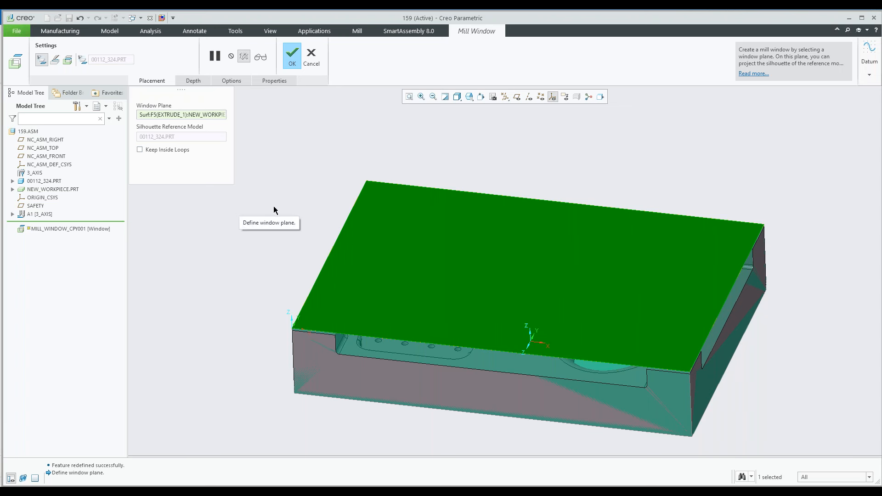
left_click(290, 60)
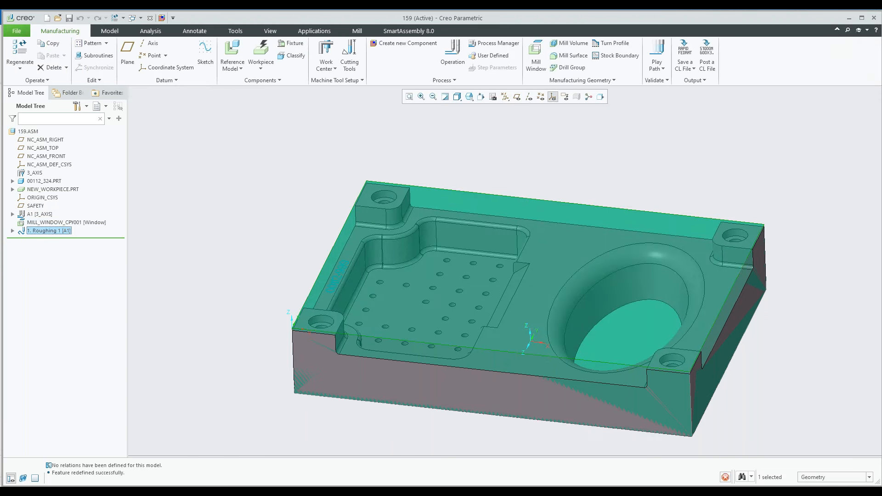
Play the tool path of the Roughing 1 sequence and examine the cutter's motion over the part
left_click(49, 231)
left_click(62, 203)
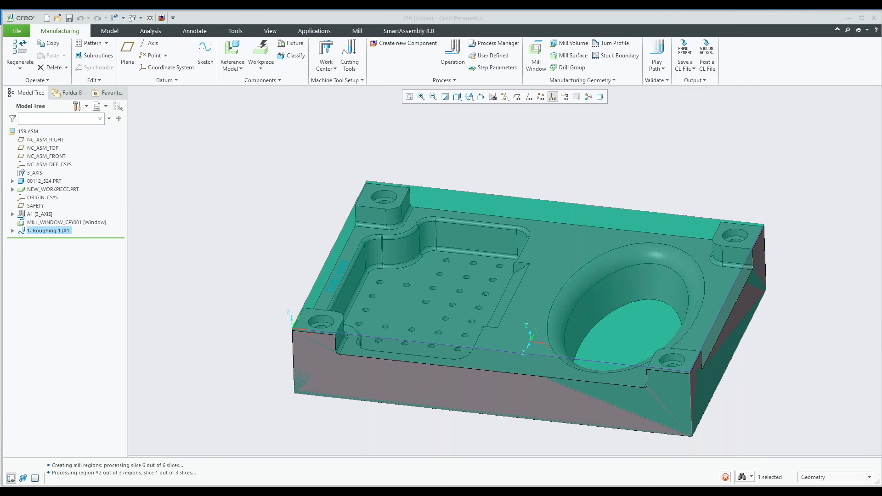
left_click(853, 369)
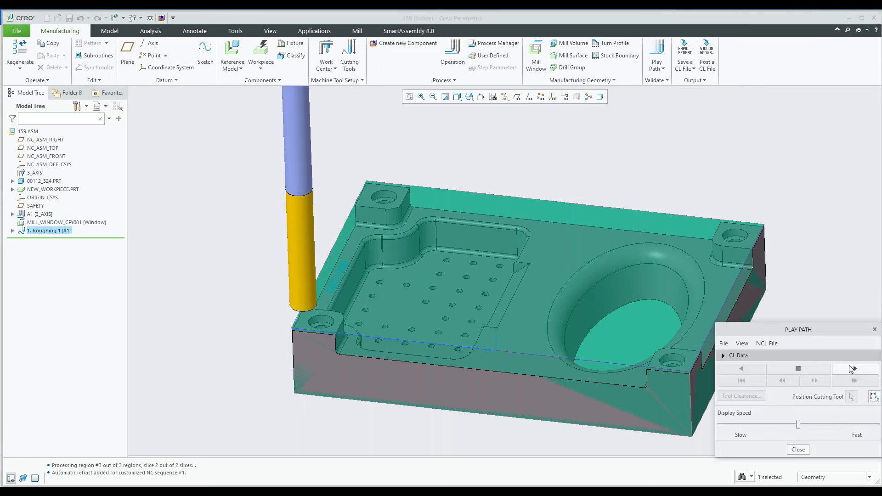
scroll(381, 285, "up", 1)
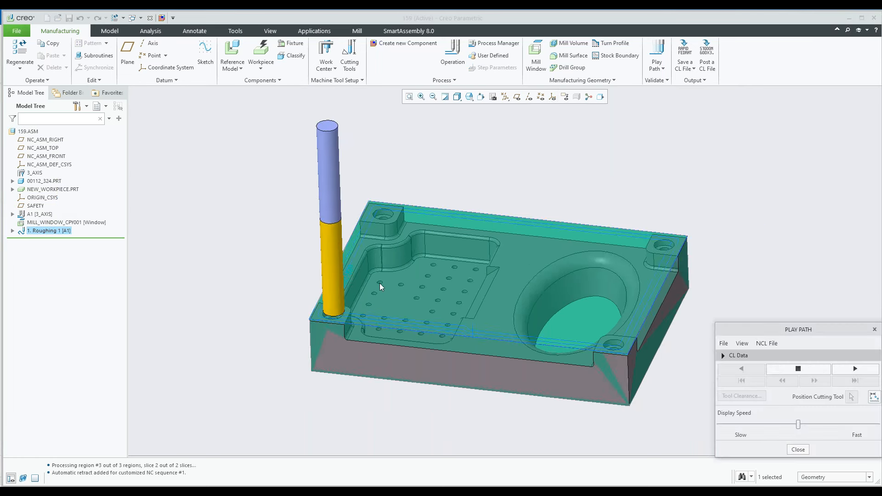
scroll(380, 286, "up", 2)
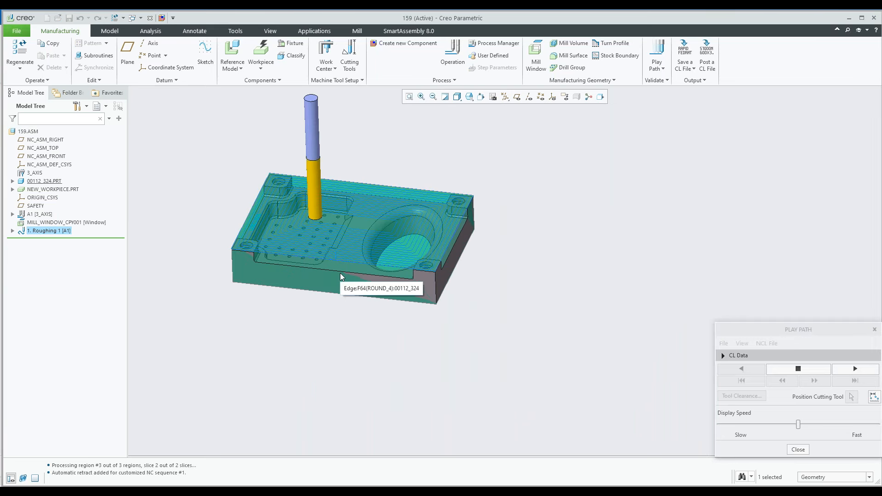